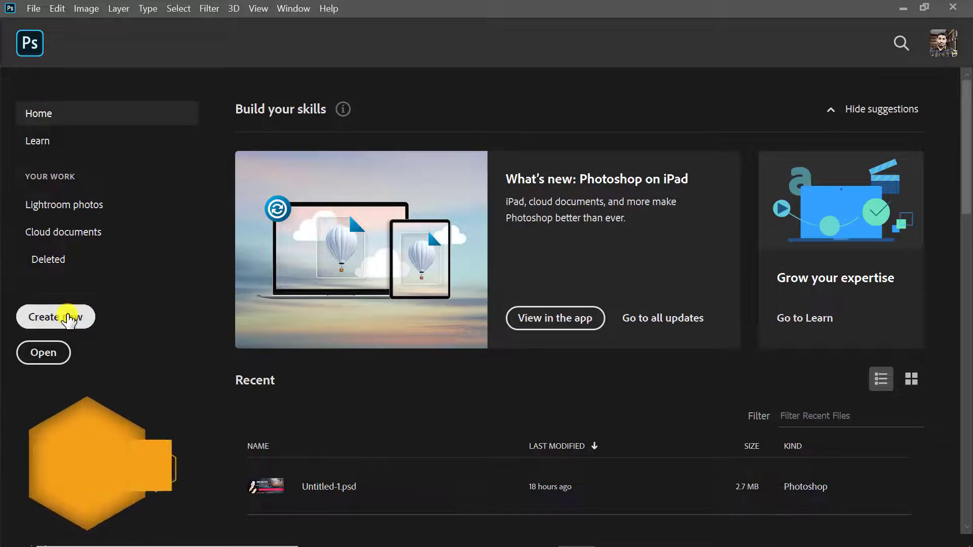
Open the New Document dialog with Create new on the Home screen.
{"action": "left_click", "coordinate": [72, 318]}
Create a 1080 × 1080 px white document named 'Social Media Post Design'.
{"action": "left_click", "coordinate": [689, 107]}
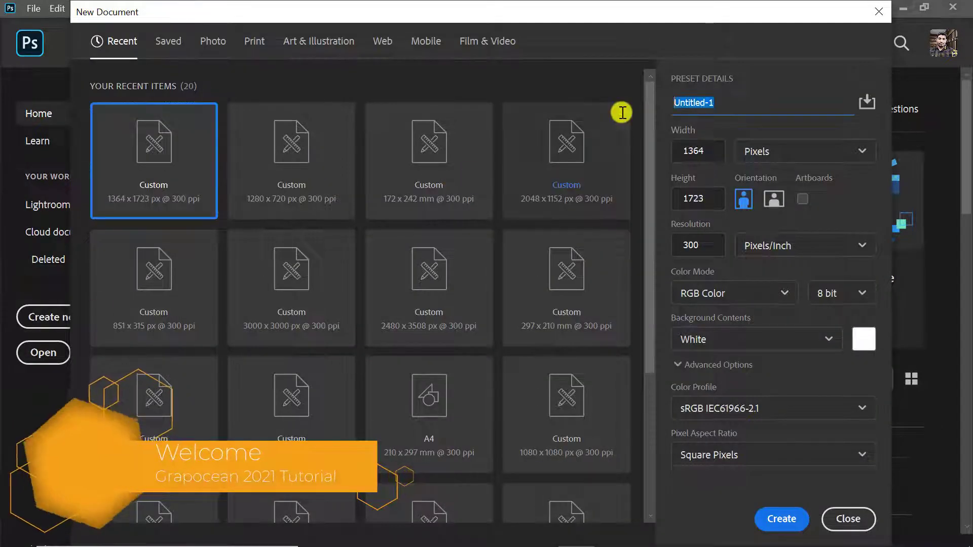
{"action": "type", "text": "sci"}
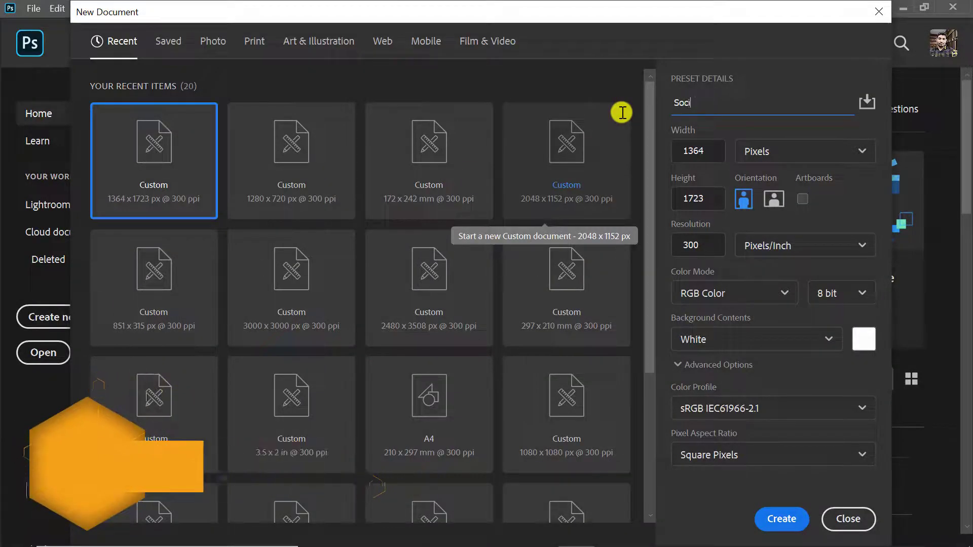
{"action": "type", "text": "al Media P"}
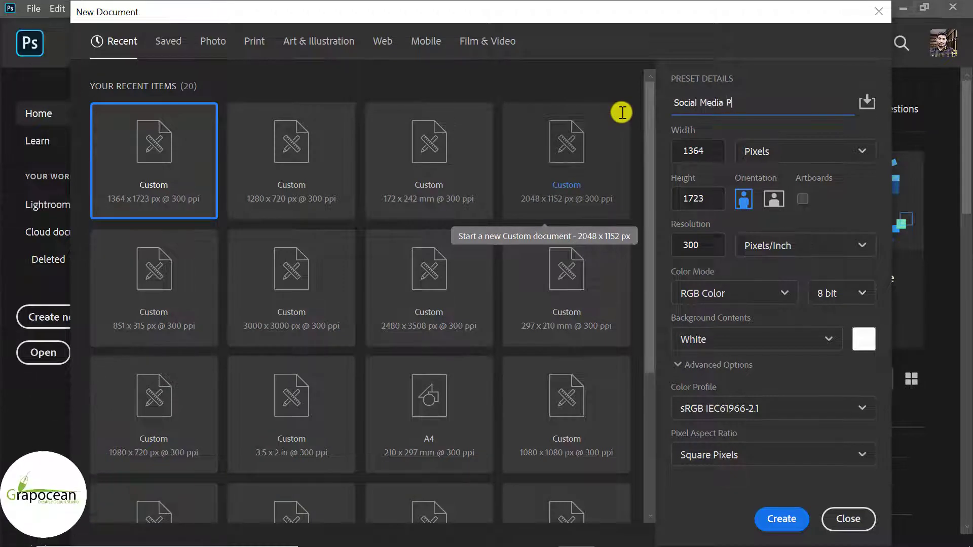
{"action": "type", "text": "ost Design"}
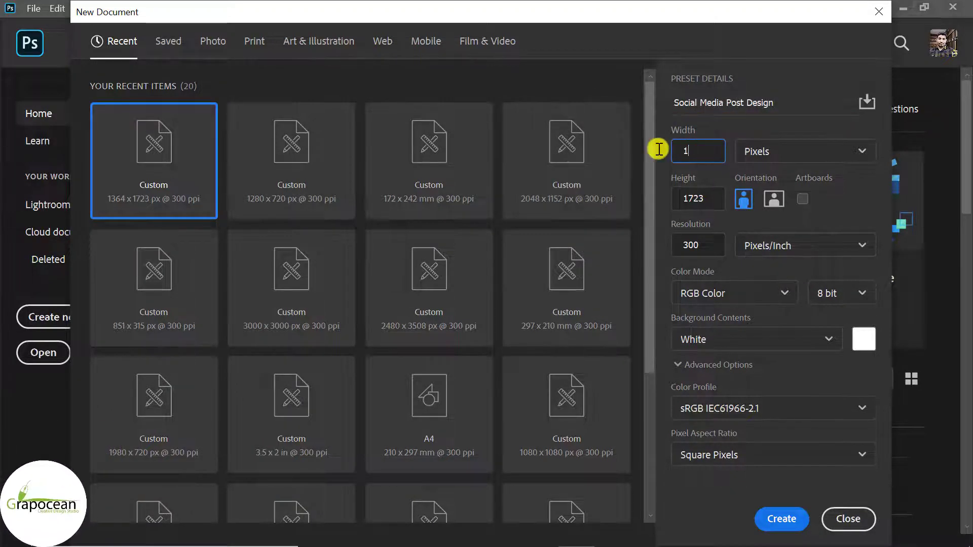
{"action": "left_click", "coordinate": [704, 201]}
{"action": "type", "text": "1080"}
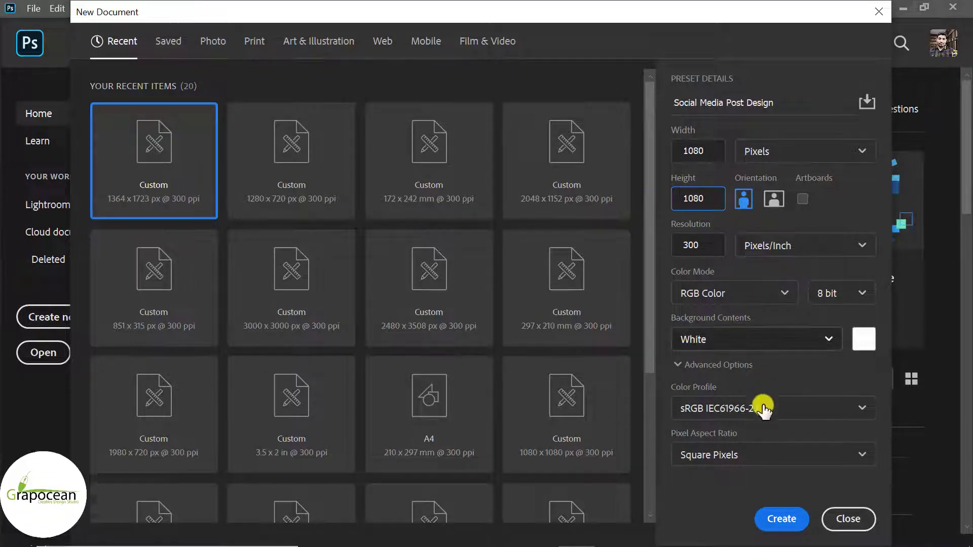
{"action": "left_click", "coordinate": [782, 519]}
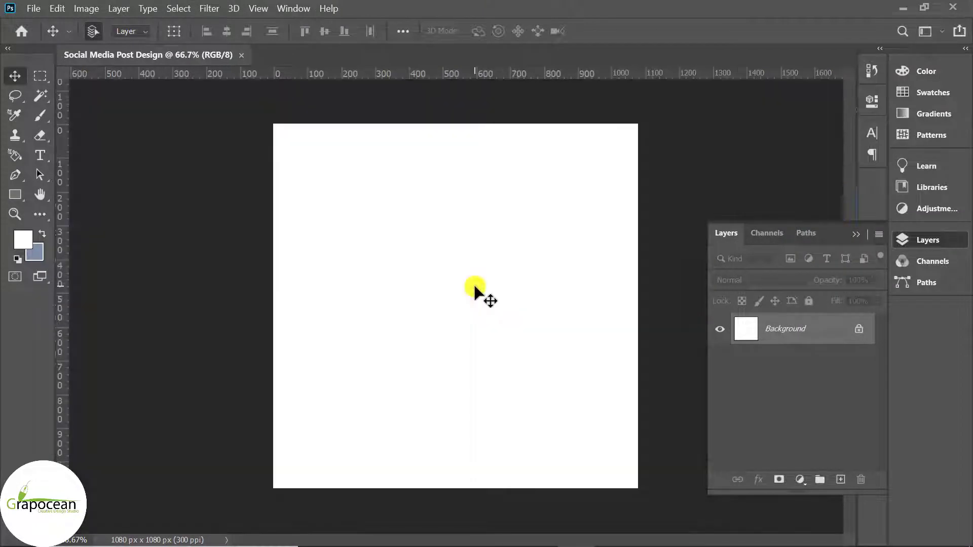
Open watch.png through File > Open.
{"action": "left_click", "coordinate": [38, 11]}
{"action": "left_click", "coordinate": [350, 298]}
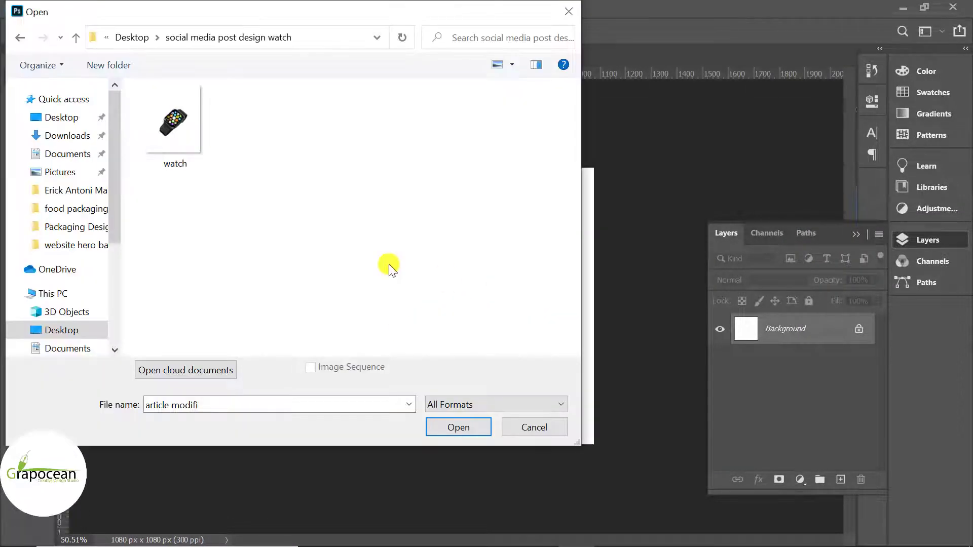
{"action": "left_click", "coordinate": [192, 152]}
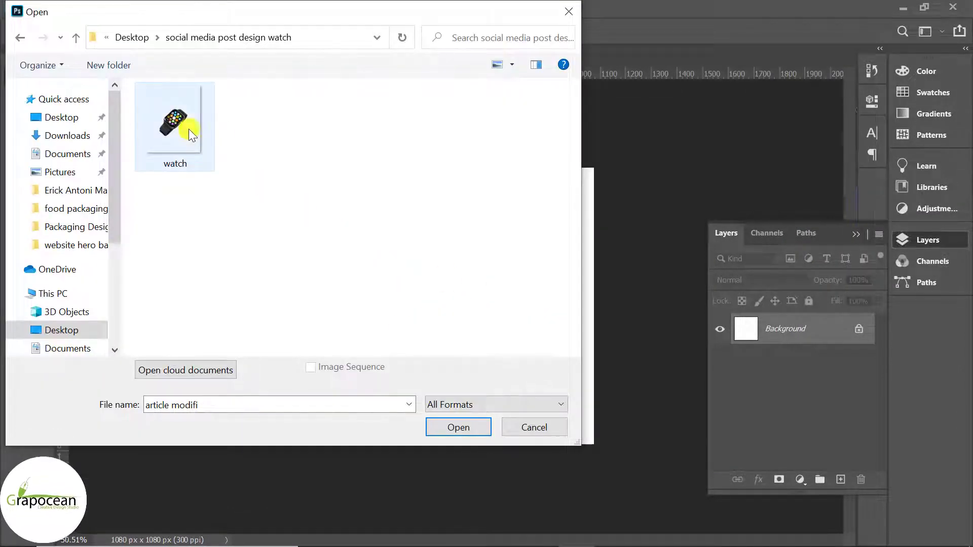
{"action": "left_click", "coordinate": [425, 424]}
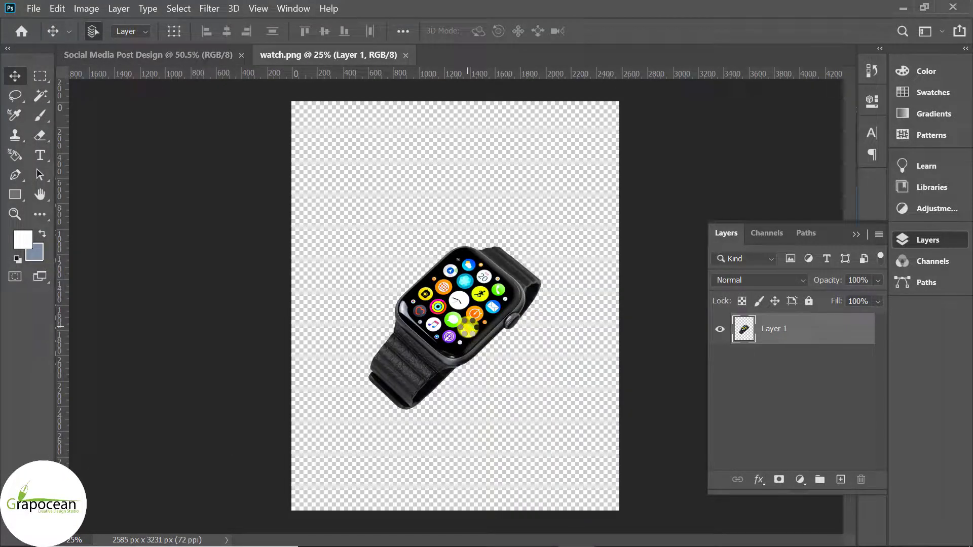
Drag the watch into the post and scale it to about 46% near the centre.
{"action": "mouse_move", "coordinate": [457, 330]}
{"action": "left_mouse_down"}
{"action": "mouse_move", "coordinate": [185, 23]}
{"action": "mouse_move", "coordinate": [445, 319]}
{"action": "left_mouse_up"}
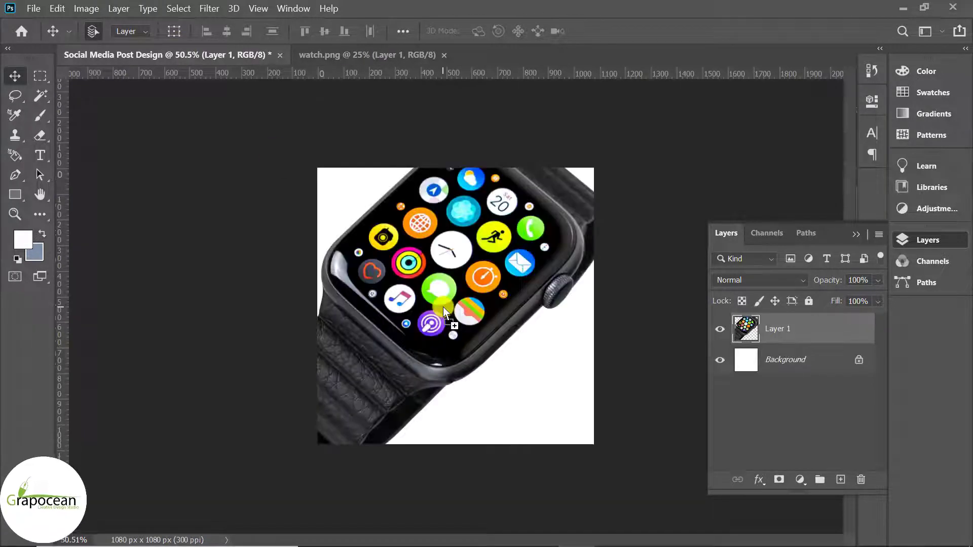
{"action": "key", "text": "ctrl+t"}
{"action": "left_click_drag", "start_coordinate": [617, 471], "coordinate": [480, 432]}
{"action": "left_click", "coordinate": [726, 30]}
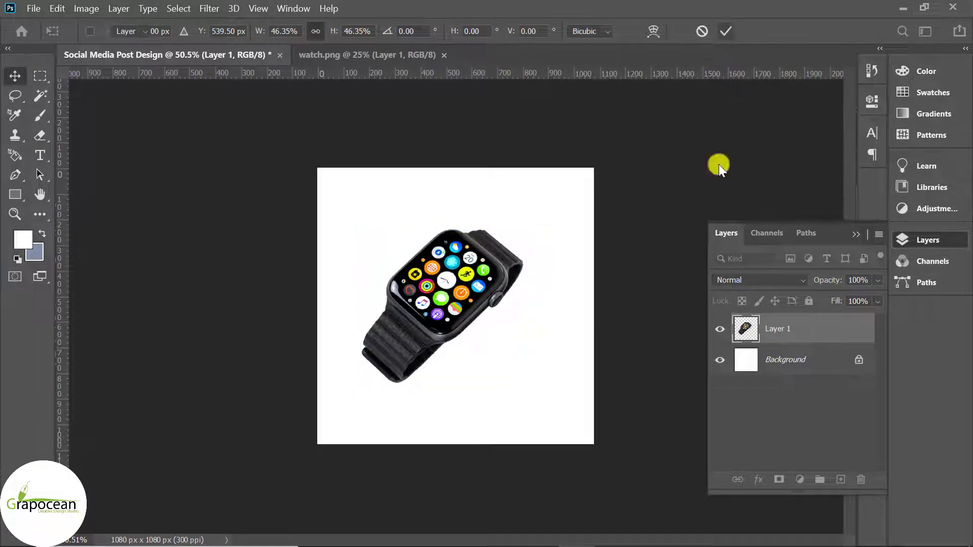
Add a black Solid Color fill layer above Background, then an empty Layer 2.
{"action": "left_click", "coordinate": [812, 361]}
{"action": "left_click", "coordinate": [797, 481]}
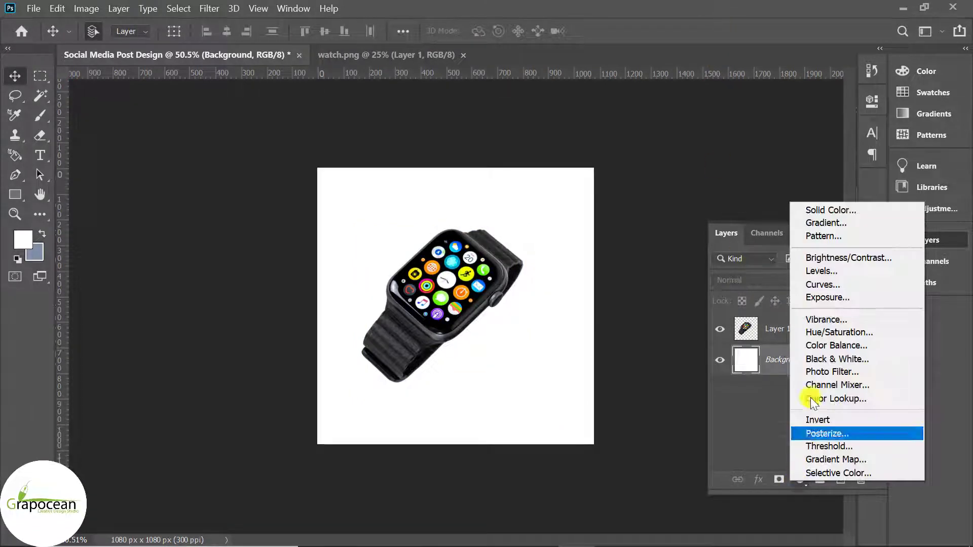
{"action": "left_click", "coordinate": [848, 209]}
{"action": "left_click_drag", "start_coordinate": [508, 250], "coordinate": [511, 357]}
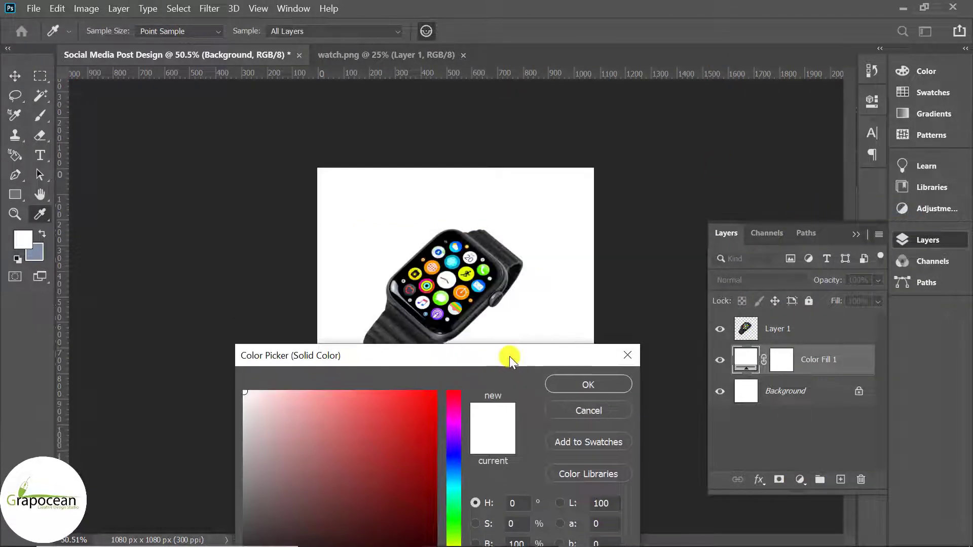
{"action": "left_click", "coordinate": [449, 251]}
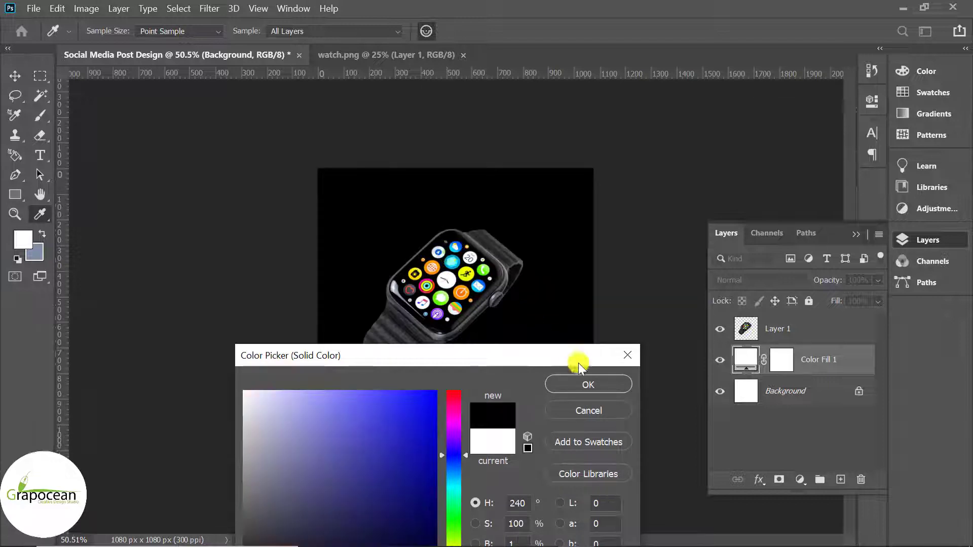
{"action": "left_click", "coordinate": [591, 384]}
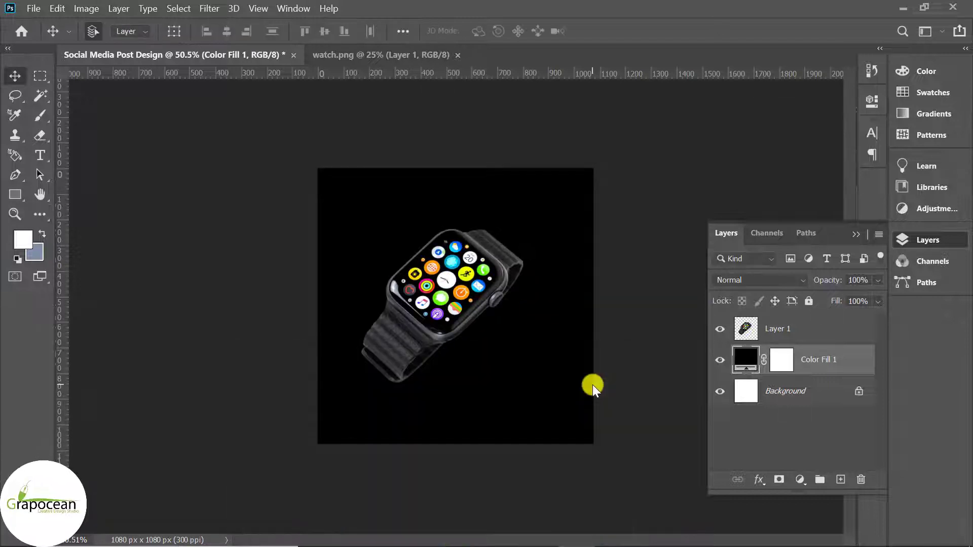
{"action": "left_click", "coordinate": [844, 481]}
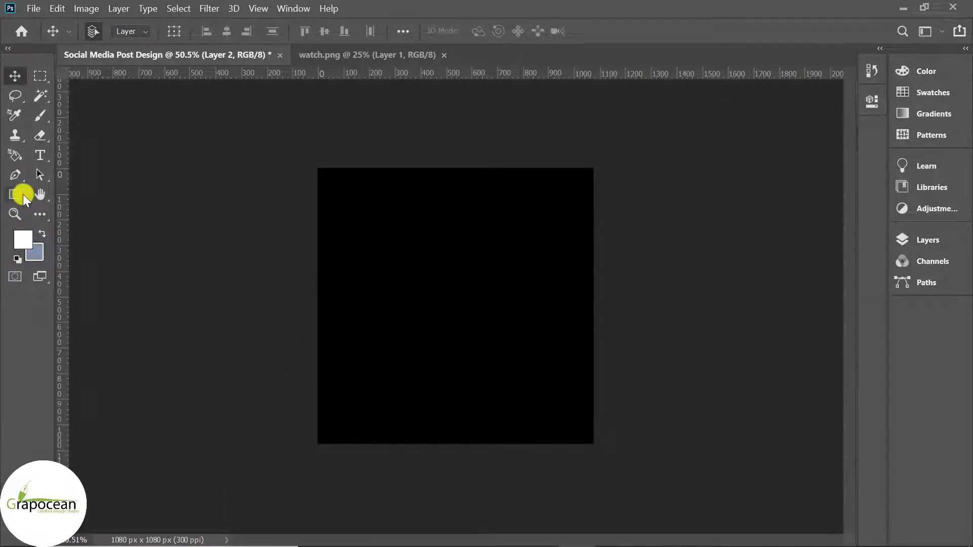
Draw a 109 px Ellipse circle with no fill and a white 5 px stroke.
{"action": "right_click", "coordinate": [14, 191]}
{"action": "left_click", "coordinate": [81, 226]}
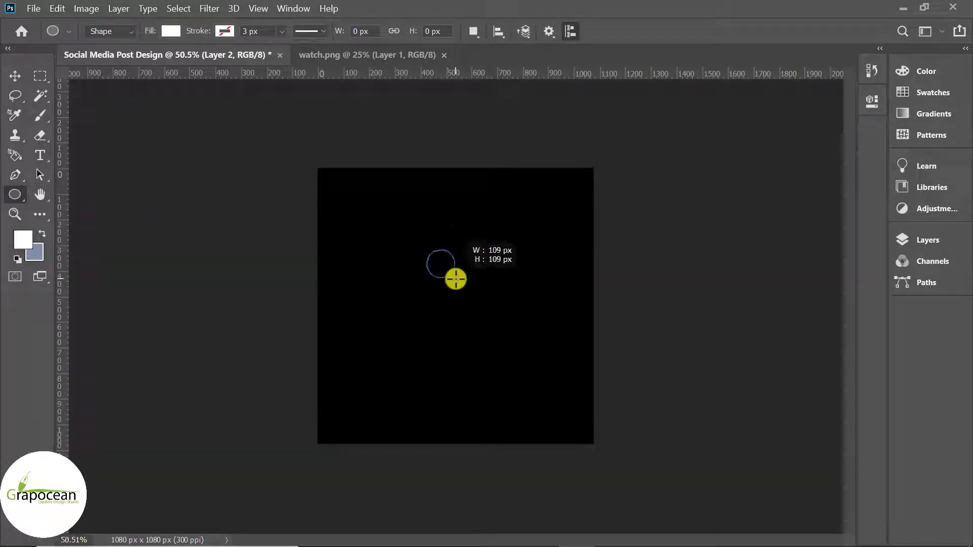
{"action": "left_click_drag", "start_coordinate": [456, 279], "coordinate": [455, 279]}
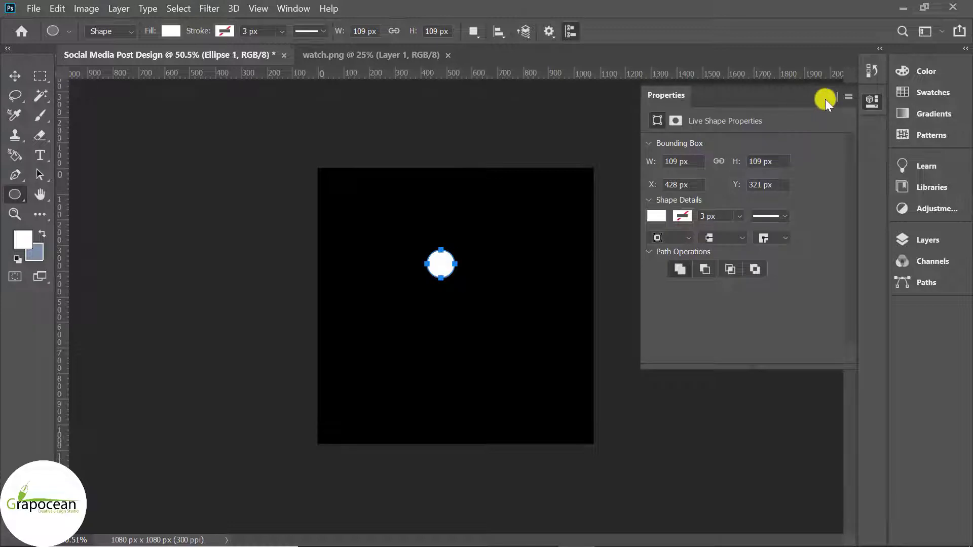
{"action": "left_click", "coordinate": [162, 35]}
{"action": "left_click", "coordinate": [82, 59]}
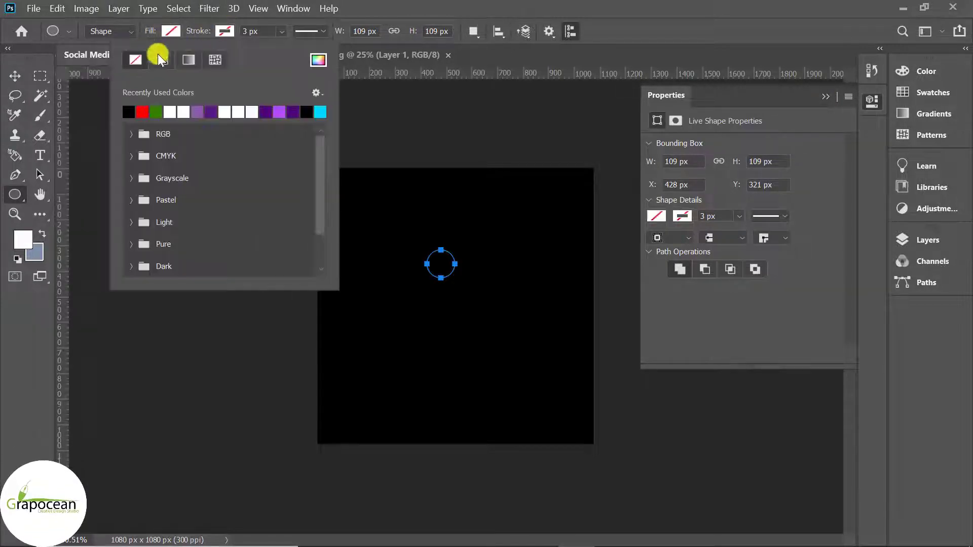
{"action": "left_click", "coordinate": [162, 112]}
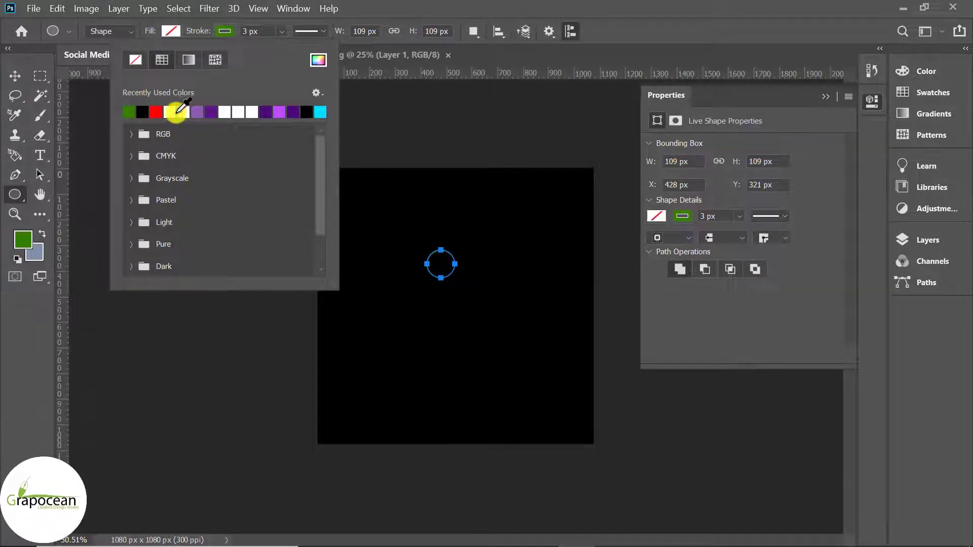
{"action": "left_click", "coordinate": [264, 32]}
{"action": "type", "text": "5"}
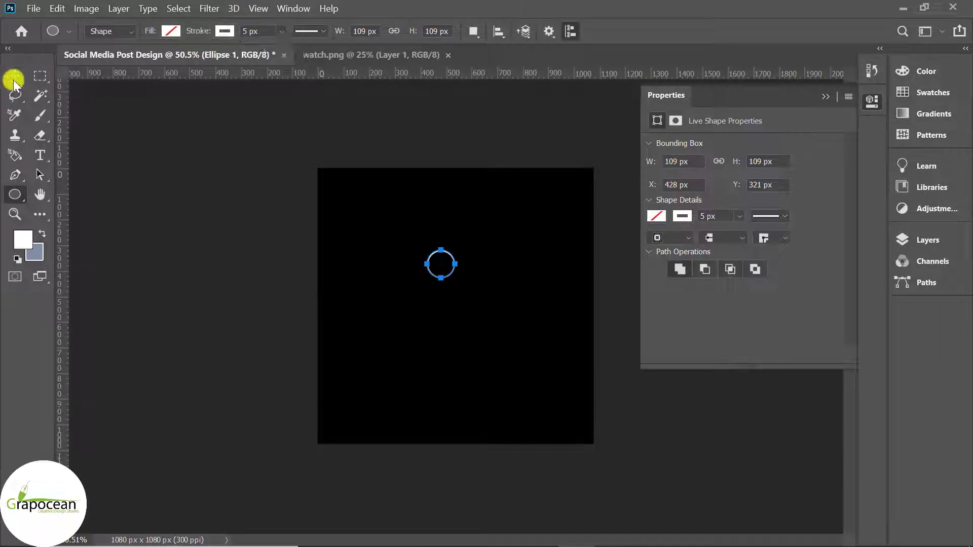
Move the circle toward the middle and centre-align it on the canvas.
{"action": "left_click", "coordinate": [14, 80]}
{"action": "scroll", "coordinate": [456, 254], "scroll_direction": "up", "scroll_amount": 3}
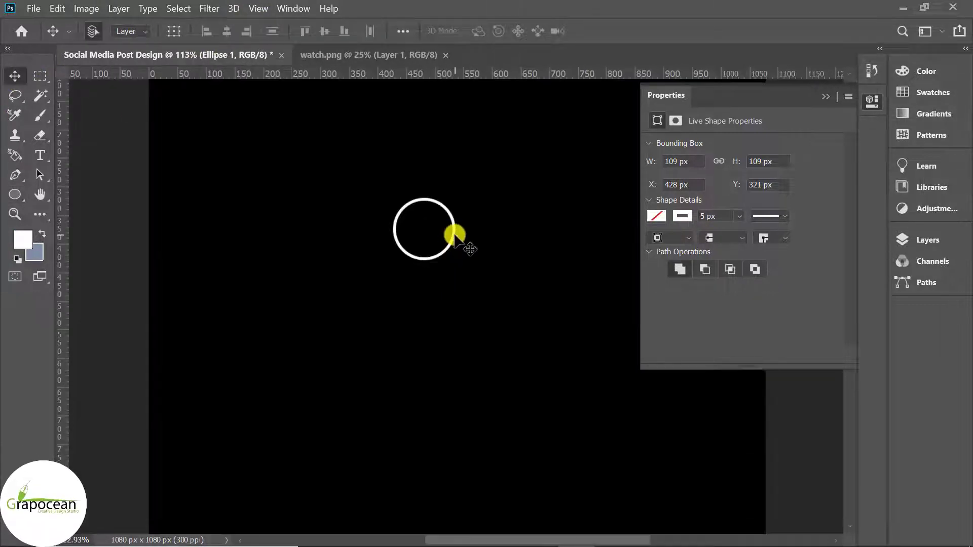
{"action": "left_click_drag", "start_coordinate": [455, 236], "coordinate": [492, 309]}
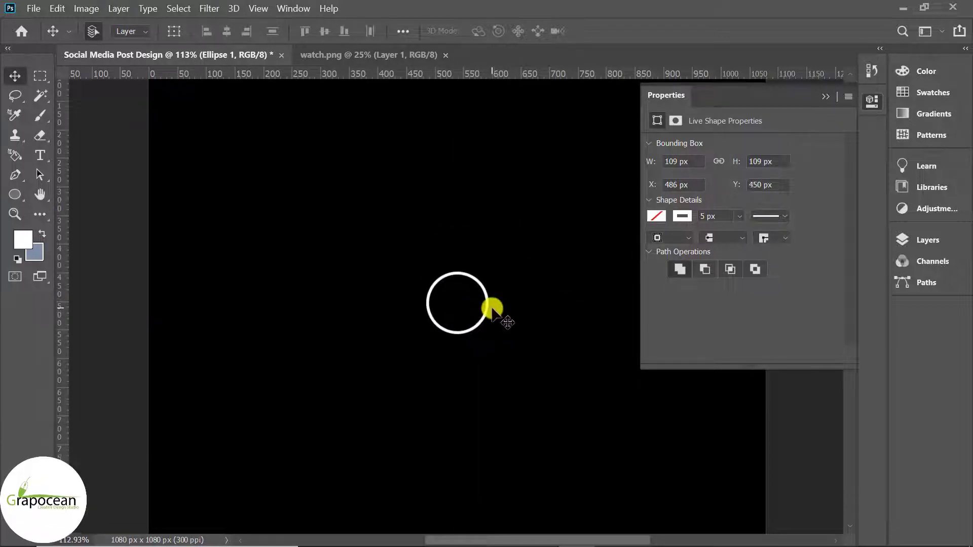
{"action": "left_click", "coordinate": [324, 34]}
{"action": "scroll", "coordinate": [380, 282], "scroll_direction": "down", "scroll_amount": 5}
Clear the selection and select the Ellipse 1 layer.
{"action": "left_click", "coordinate": [827, 89]}
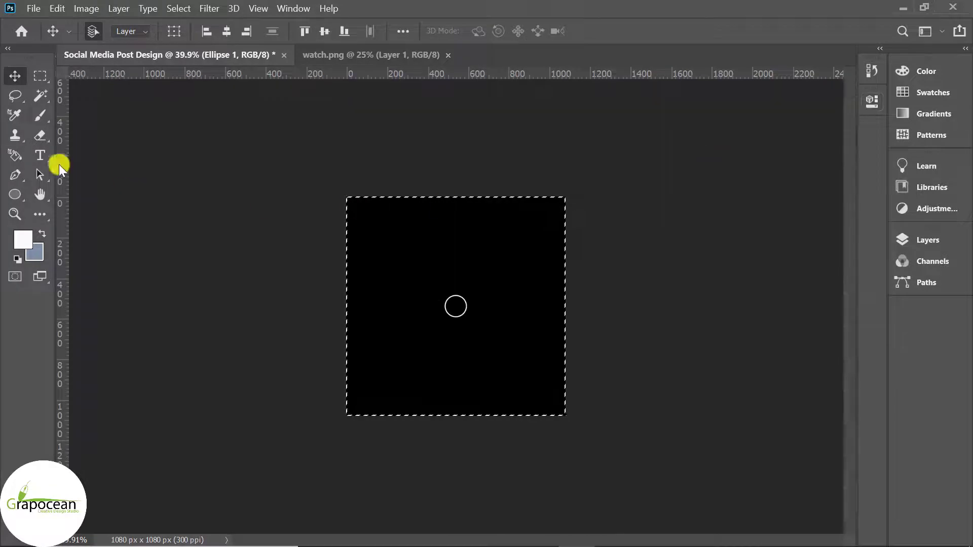
{"action": "left_click", "coordinate": [205, 296]}
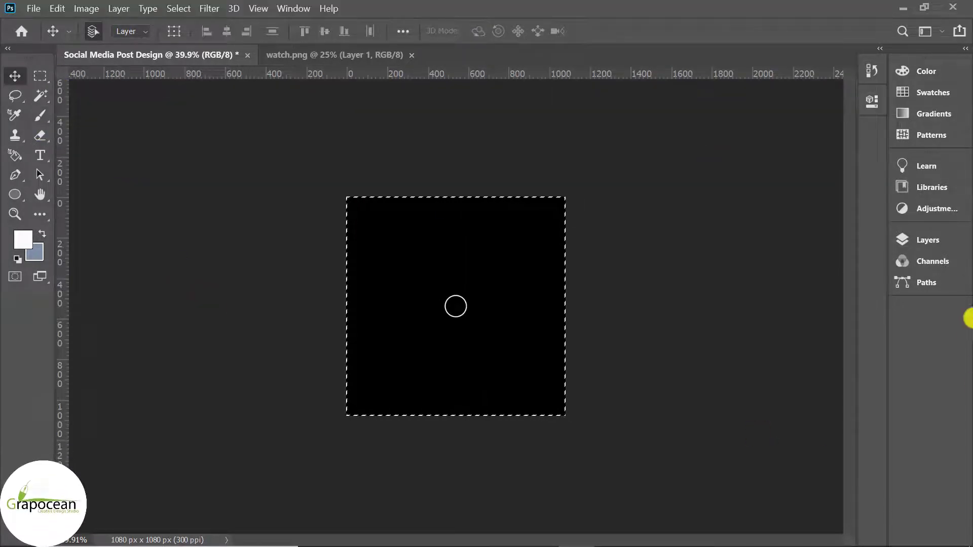
{"action": "left_click", "coordinate": [40, 76]}
{"action": "left_click", "coordinate": [144, 322]}
{"action": "left_click", "coordinate": [927, 240]}
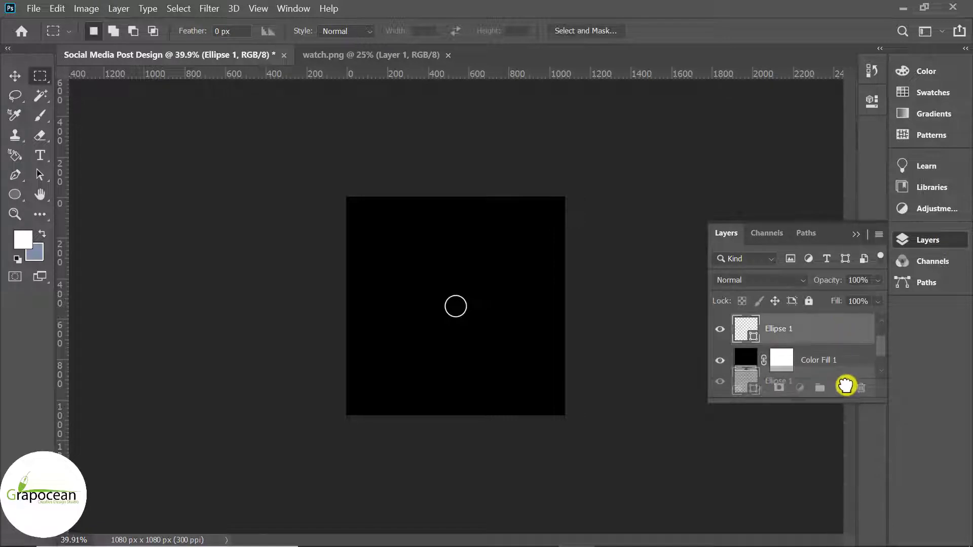
Add two enlarged duplicate rings around the circle, the third at about 159%.
{"action": "left_click_drag", "start_coordinate": [838, 332], "coordinate": [840, 388]}
{"action": "key", "text": "ctrl+t"}
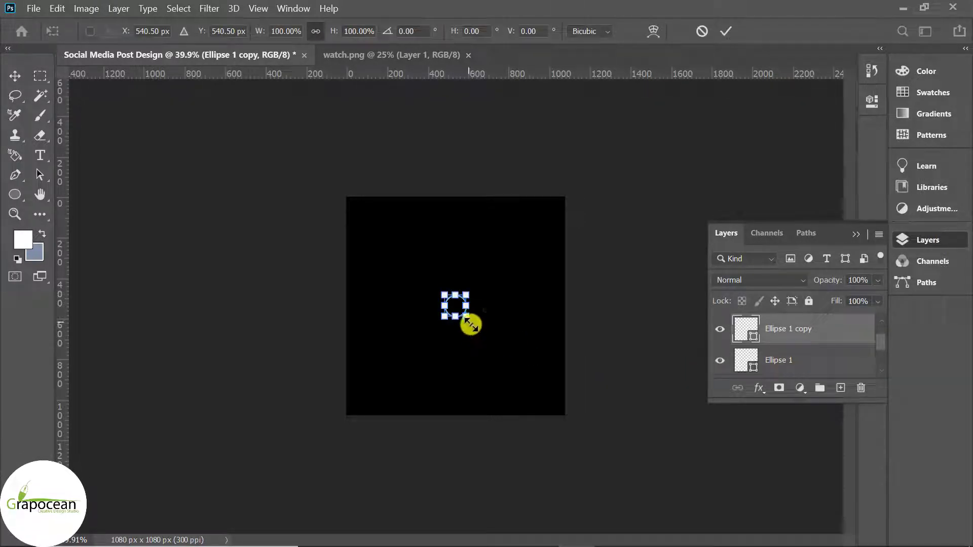
{"action": "left_click_drag", "start_coordinate": [470, 324], "coordinate": [478, 332]}
{"action": "key", "text": "Return"}
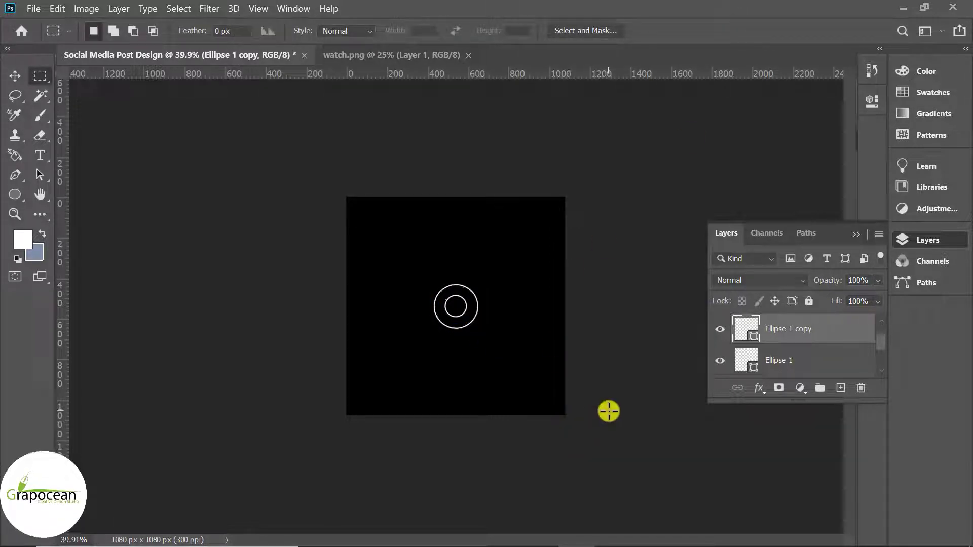
{"action": "left_click_drag", "start_coordinate": [811, 329], "coordinate": [840, 388]}
{"action": "key", "text": "ctrl+t"}
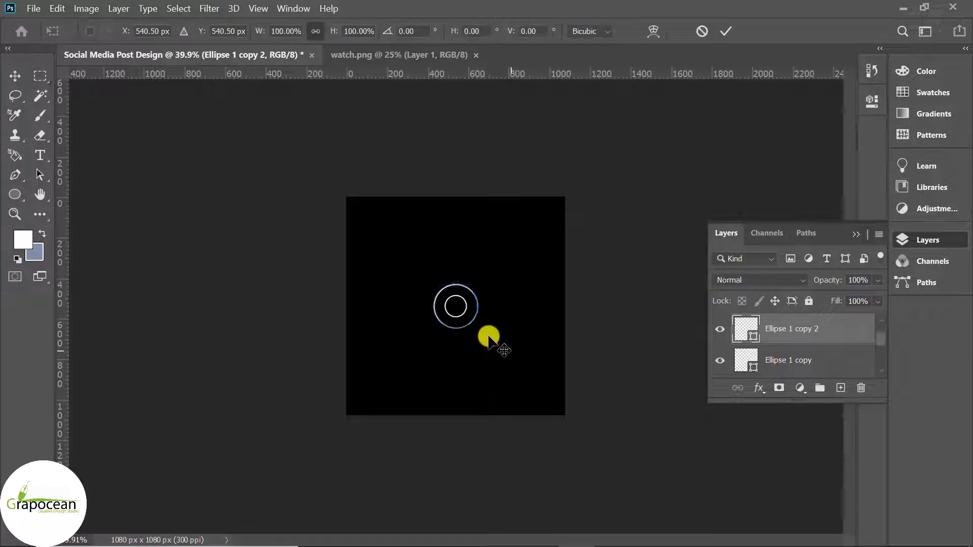
{"action": "left_click_drag", "start_coordinate": [479, 329], "coordinate": [489, 341]}
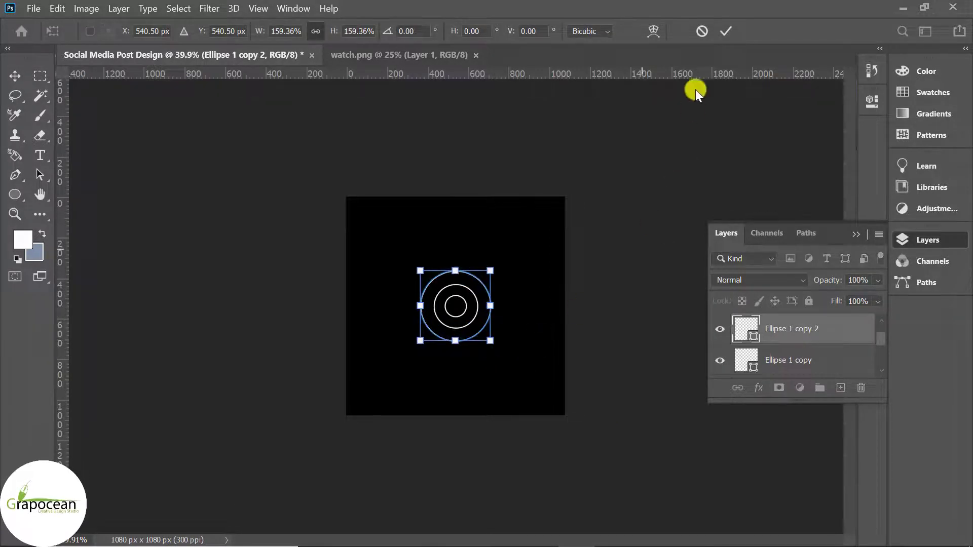
{"action": "left_click", "coordinate": [724, 30]}
Add another duplicated ring scaled up around the others.
{"action": "left_click_drag", "start_coordinate": [778, 339], "coordinate": [840, 387]}
{"action": "key", "text": "ctrl+t"}
{"action": "left_click_drag", "start_coordinate": [490, 340], "coordinate": [526, 374]}
{"action": "key", "text": "ctrl+alt+t"}
{"action": "left_click", "coordinate": [726, 31]}
Add the outermost rings, scaling the last to about 982 px across.
{"action": "left_click_drag", "start_coordinate": [788, 350], "coordinate": [840, 388]}
{"action": "key", "text": "ctrl+t"}
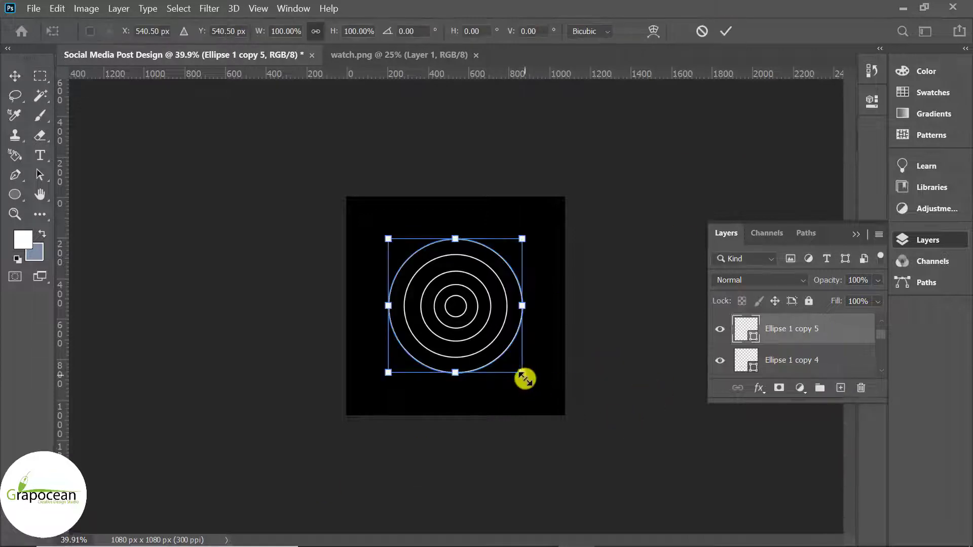
{"action": "left_click_drag", "start_coordinate": [523, 382], "coordinate": [553, 406]}
{"action": "left_click", "coordinate": [726, 31]}
{"action": "left_click_drag", "start_coordinate": [788, 329], "coordinate": [840, 387]}
{"action": "key", "text": "ctrl+t"}
{"action": "left_click_drag", "start_coordinate": [538, 390], "coordinate": [558, 404]}
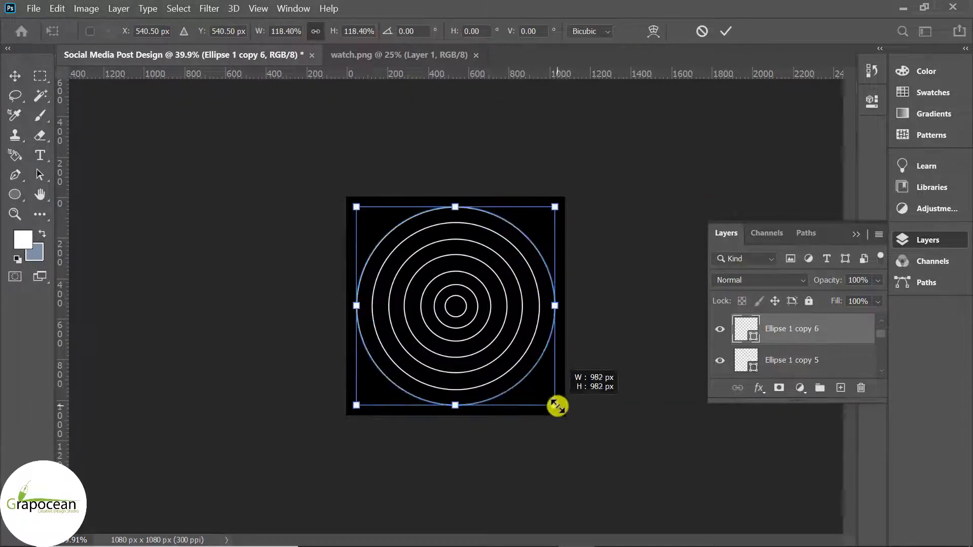
{"action": "key", "text": "Return"}
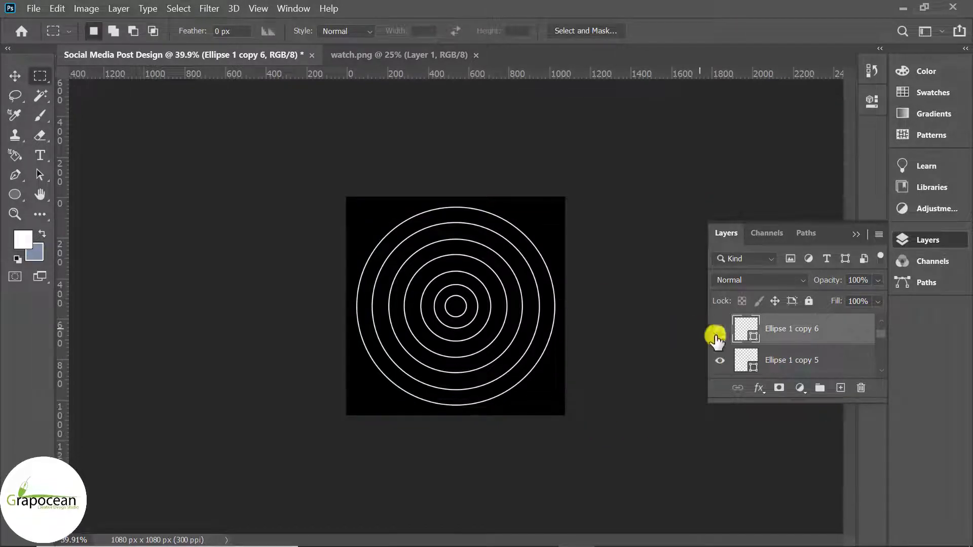
Select all seven Ellipse ring layers and convert them to one smart object.
{"action": "scroll", "coordinate": [881, 344], "scroll_direction": "down", "scroll_amount": 3}
{"action": "scroll", "coordinate": [881, 358], "scroll_direction": "down", "scroll_amount": 3}
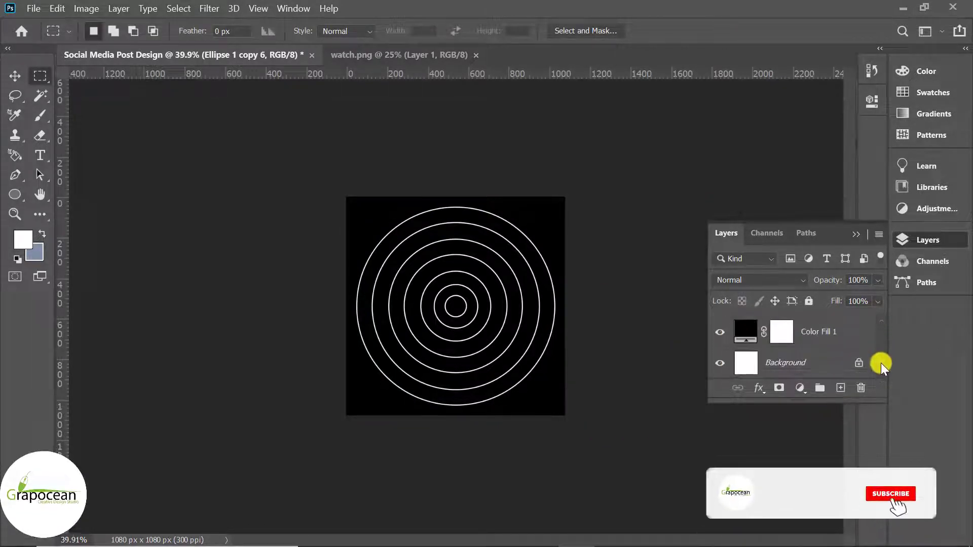
{"action": "scroll", "coordinate": [881, 360], "scroll_direction": "up", "scroll_amount": 1}
{"action": "scroll", "coordinate": [823, 363], "scroll_direction": "down", "scroll_amount": 1}
{"action": "left_click", "coordinate": [817, 331], "text": "shift"}
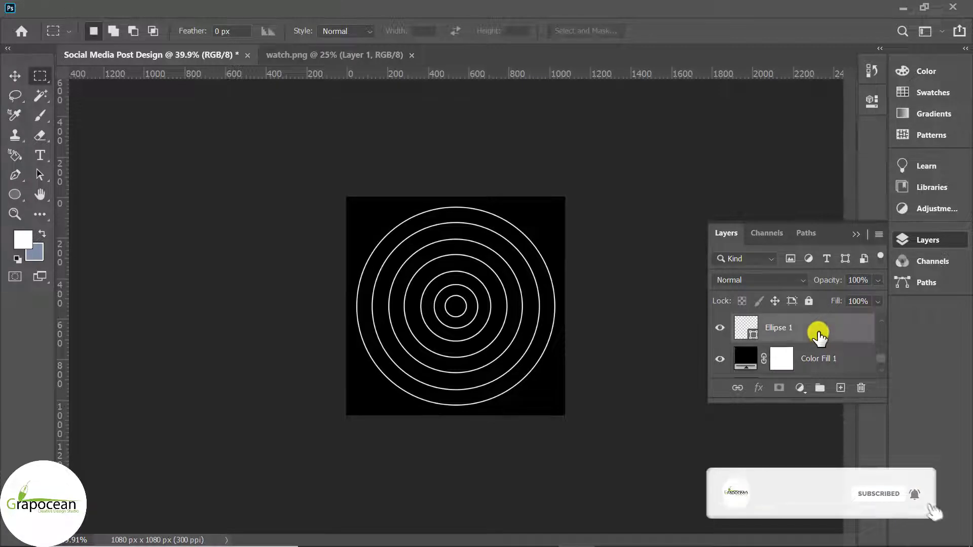
{"action": "scroll", "coordinate": [821, 352], "scroll_direction": "up", "scroll_amount": 2}
{"action": "scroll", "coordinate": [821, 352], "scroll_direction": "up", "scroll_amount": 1}
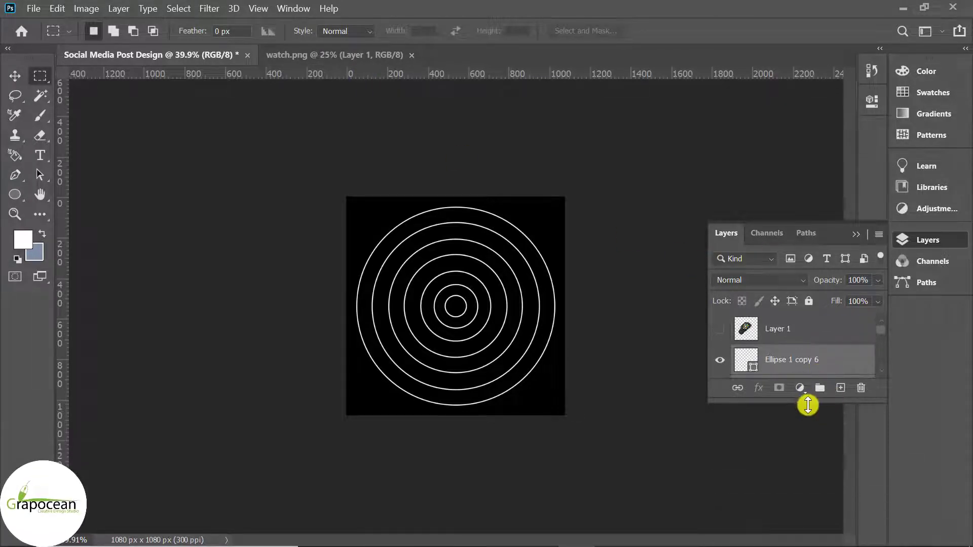
{"action": "left_click_drag", "start_coordinate": [808, 405], "coordinate": [801, 499]}
{"action": "key", "text": "v"}
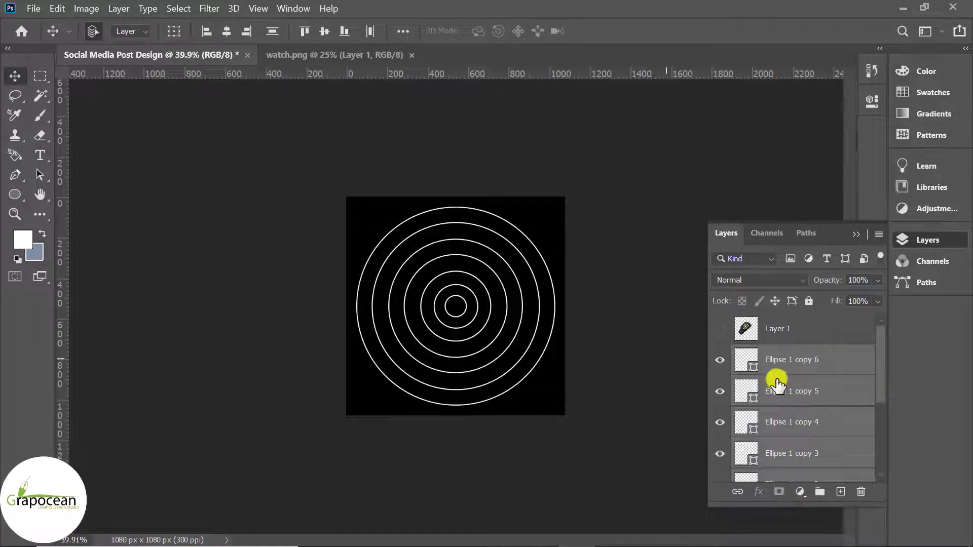
{"action": "right_click", "coordinate": [818, 357]}
{"action": "left_click", "coordinate": [682, 215]}
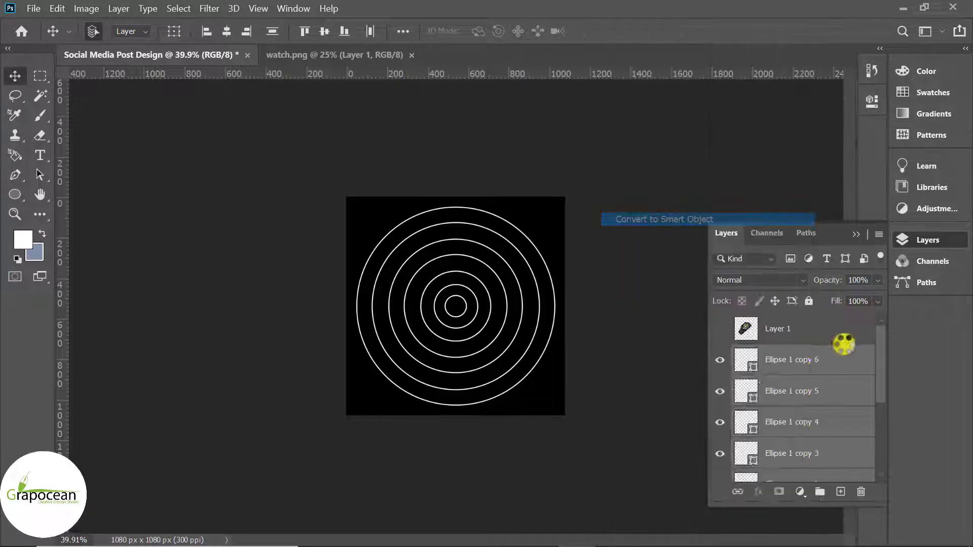
{"action": "scroll", "coordinate": [611, 397], "scroll_direction": "up", "scroll_amount": 1}
Twirl the rings into a spiral with Liquify at brush size 1300.
{"action": "left_click", "coordinate": [209, 9]}
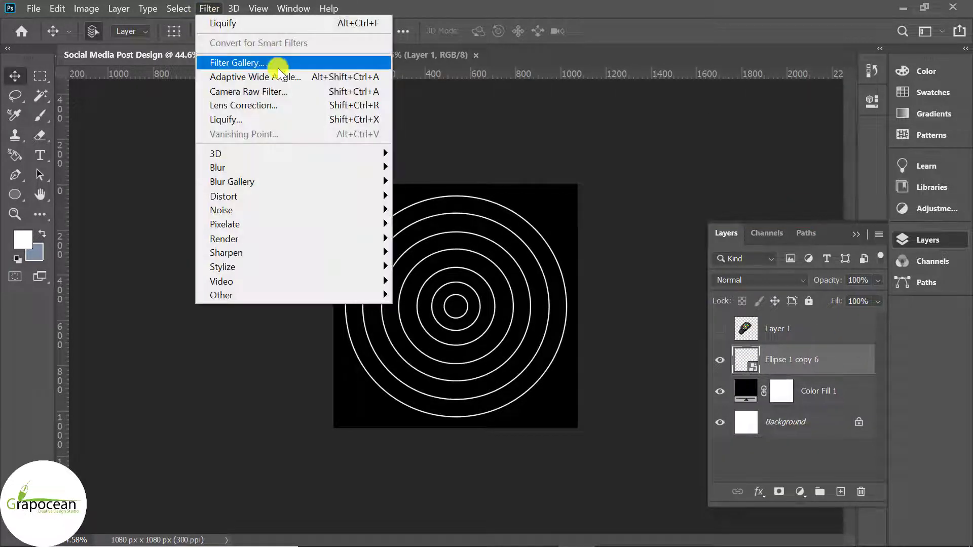
{"action": "left_click", "coordinate": [256, 120]}
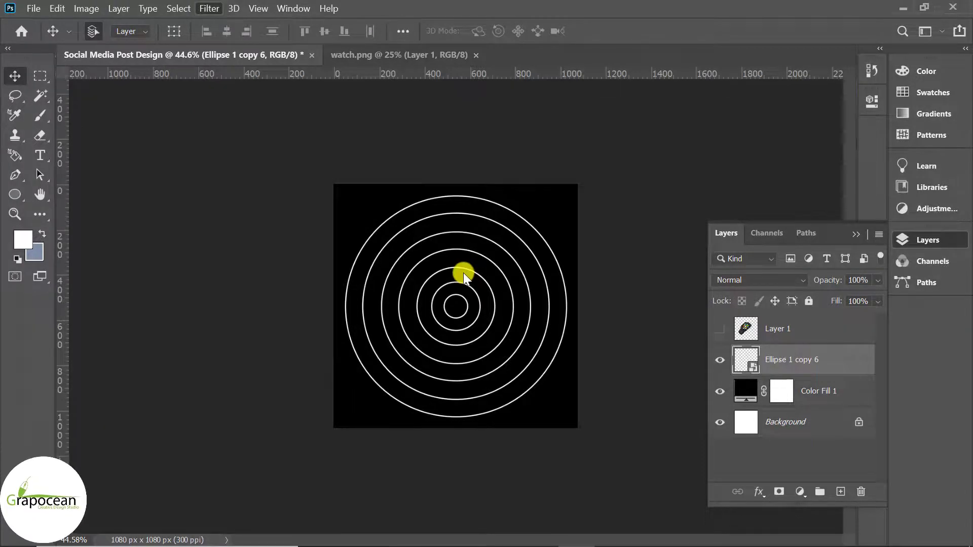
{"action": "key", "text": "bracketright"}
{"action": "key", "text": "bracketright"}
{"action": "key", "text": "bracketright"}
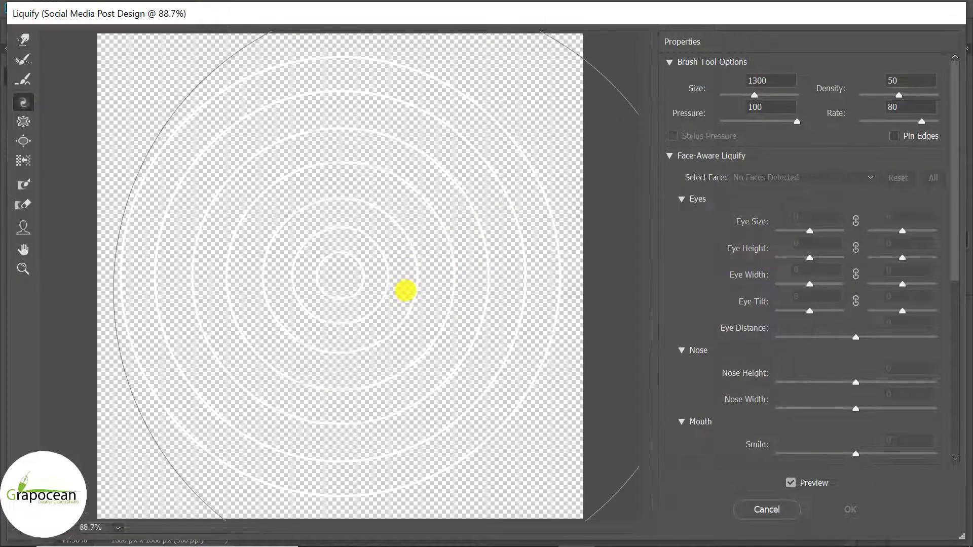
{"action": "mouse_move", "coordinate": [394, 246]}
{"action": "left_mouse_down"}
{"action": "mouse_move", "coordinate": [360, 272]}
{"action": "mouse_move", "coordinate": [384, 263]}
{"action": "mouse_move", "coordinate": [568, 276]}
{"action": "mouse_move", "coordinate": [623, 262]}
{"action": "mouse_move", "coordinate": [436, 226]}
{"action": "left_mouse_up"}
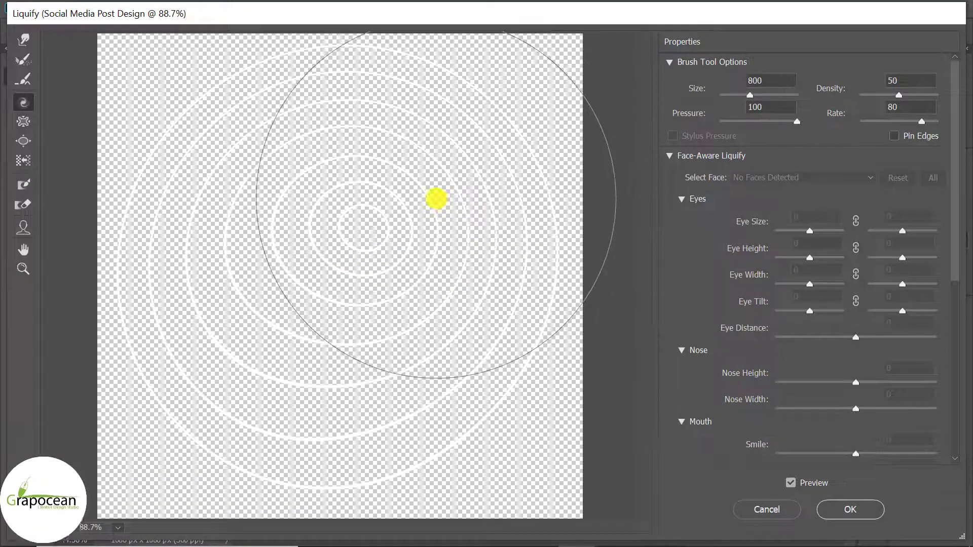
{"action": "left_click", "coordinate": [849, 509]}
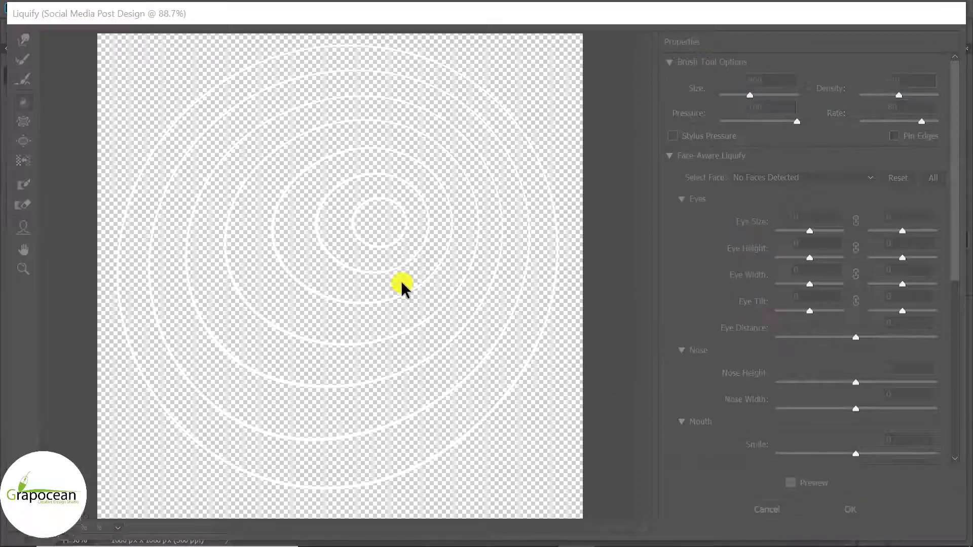
Toggle the spiral layer's visibility off and on to compare the warp.
{"action": "scroll", "coordinate": [565, 361], "scroll_direction": "down", "scroll_amount": 3}
{"action": "scroll", "coordinate": [560, 361], "scroll_direction": "up", "scroll_amount": 5}
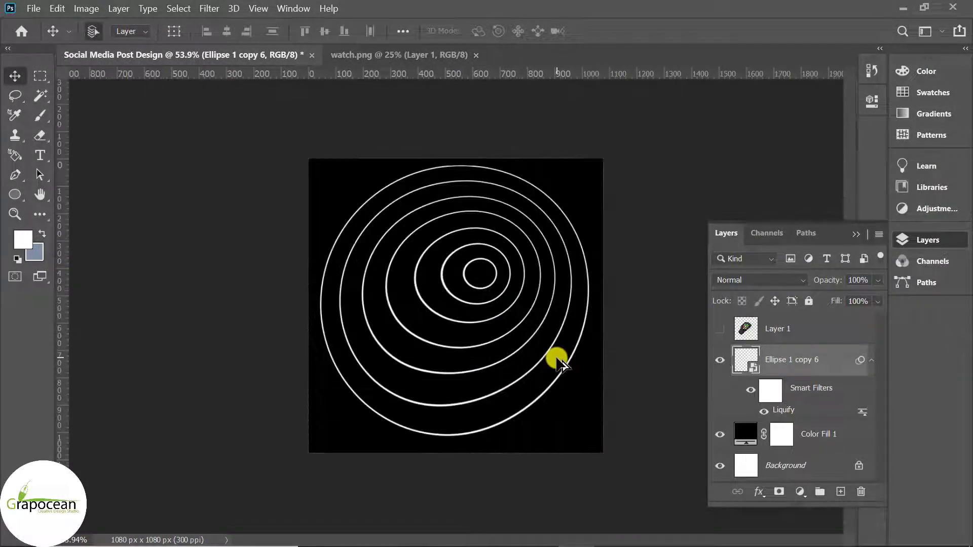
{"action": "left_click", "coordinate": [719, 359]}
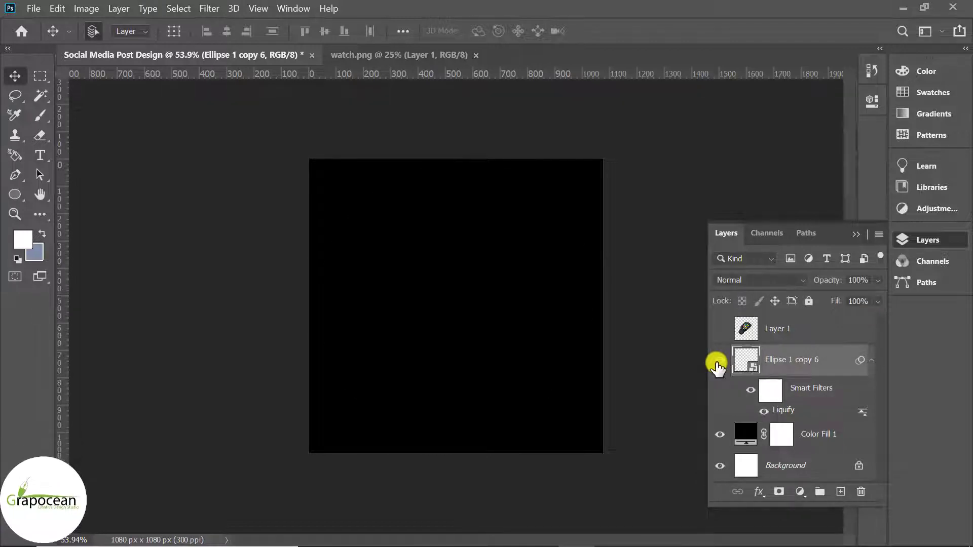
{"action": "left_click", "coordinate": [719, 360]}
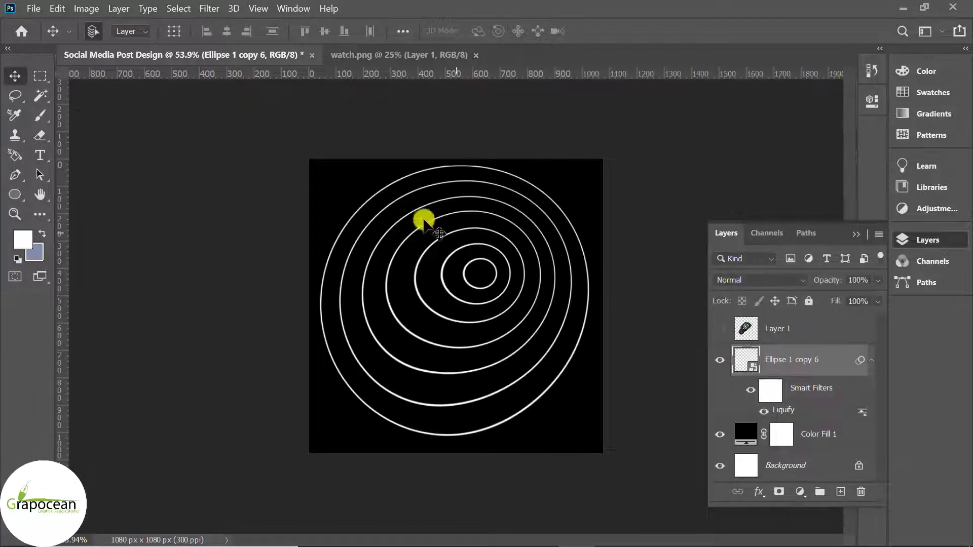
{"action": "left_click", "coordinate": [31, 8]}
Create a new 1080×1080 document and hide its unlocked Layer 0.
{"action": "left_click", "coordinate": [46, 28]}
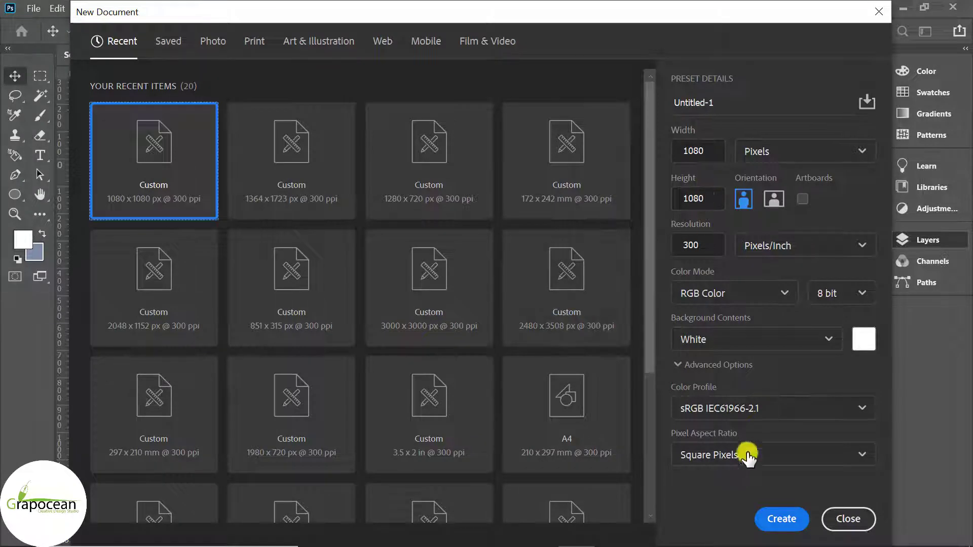
{"action": "left_click", "coordinate": [783, 522]}
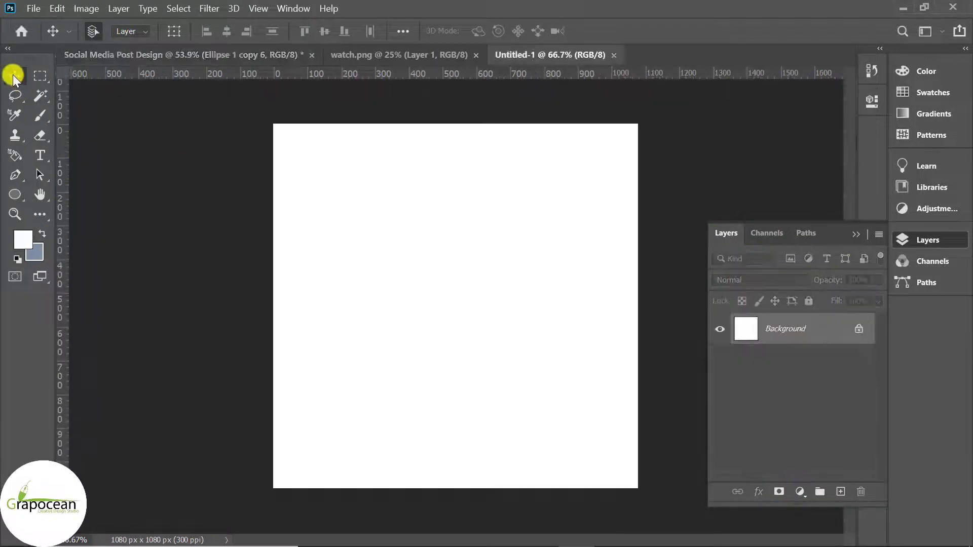
{"action": "left_click", "coordinate": [858, 329]}
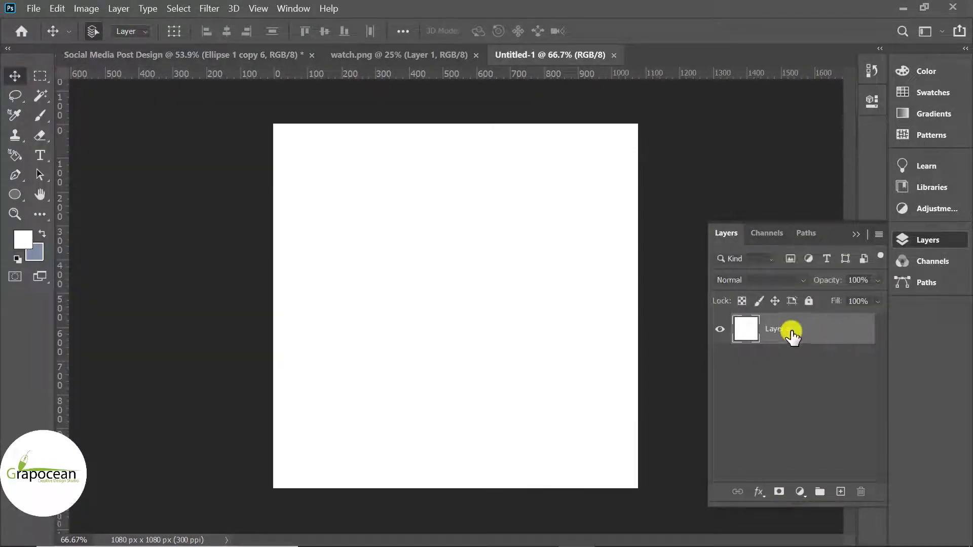
{"action": "left_click", "coordinate": [719, 329]}
Bring the spiral into the new document, scaled to about 78% and centred.
{"action": "left_click", "coordinate": [194, 56]}
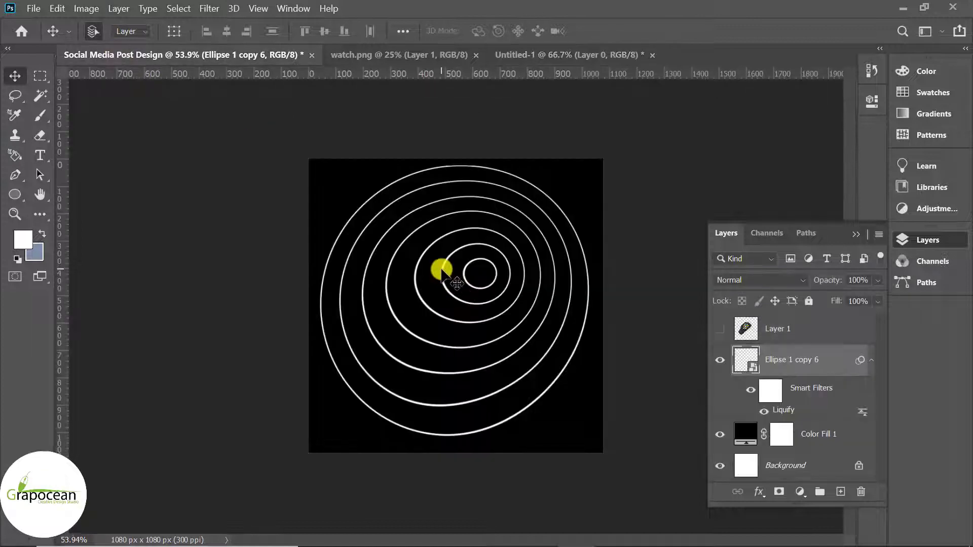
{"action": "mouse_move", "coordinate": [442, 270]}
{"action": "left_mouse_down"}
{"action": "mouse_move", "coordinate": [531, 160]}
{"action": "mouse_move", "coordinate": [490, 300]}
{"action": "left_mouse_up"}
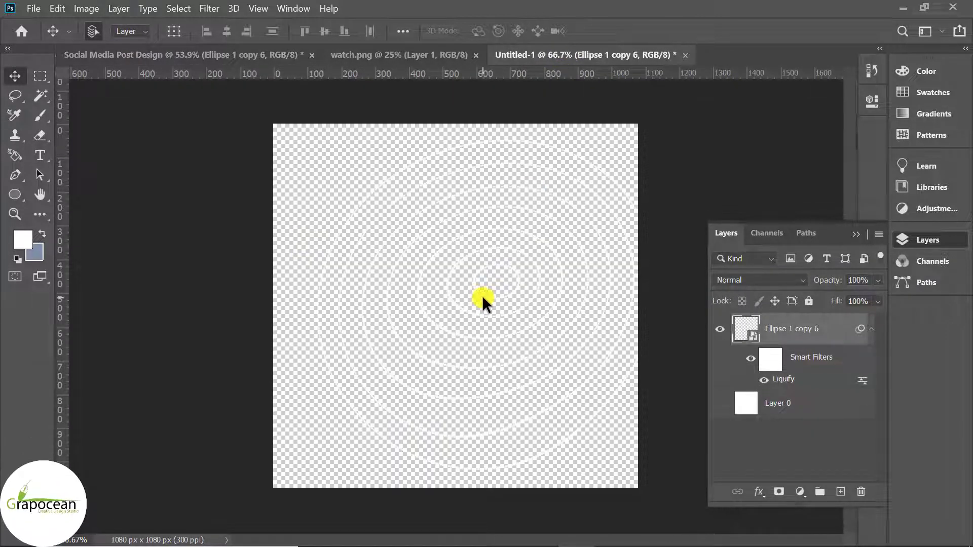
{"action": "key", "text": "ctrl+t"}
{"action": "left_click", "coordinate": [559, 245]}
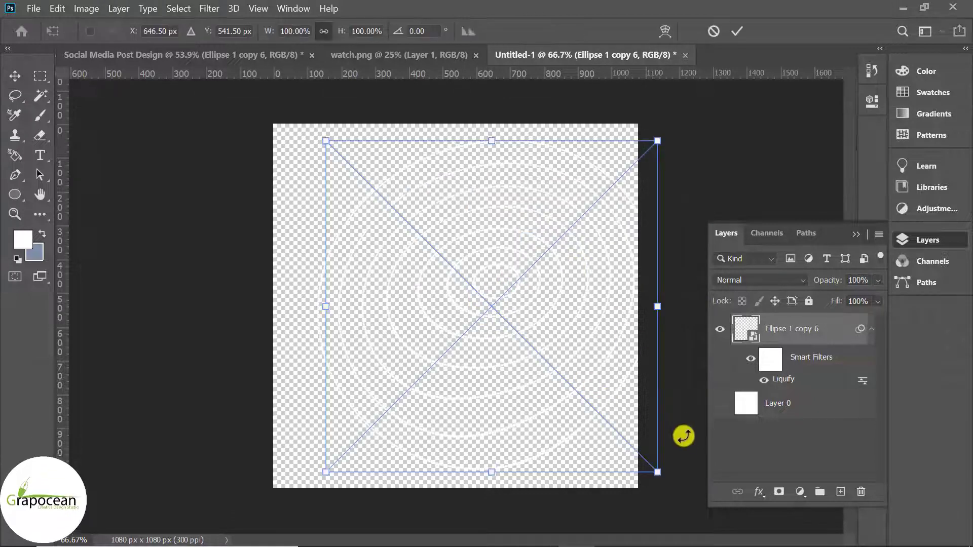
{"action": "left_click_drag", "start_coordinate": [638, 488], "coordinate": [587, 455]}
{"action": "left_click_drag", "start_coordinate": [511, 366], "coordinate": [479, 369]}
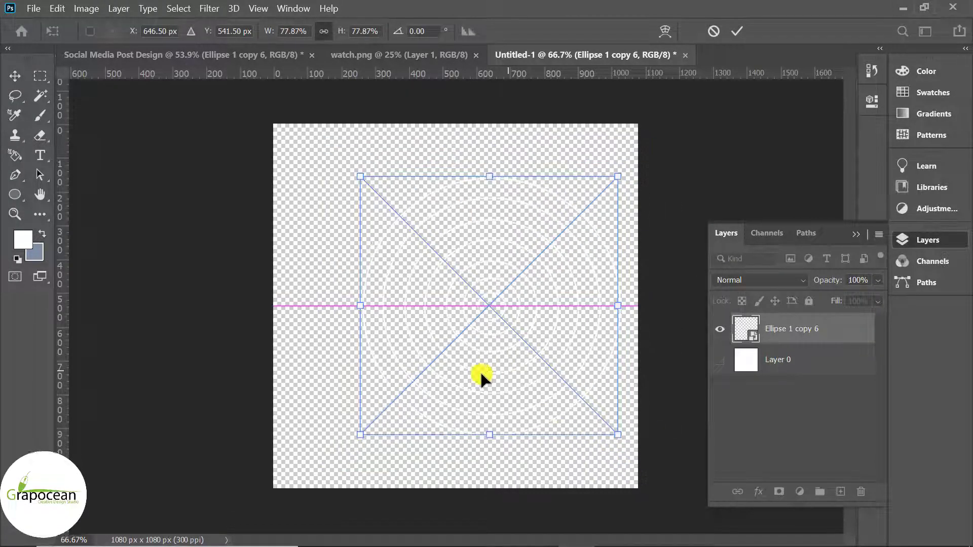
{"action": "key", "text": "Return"}
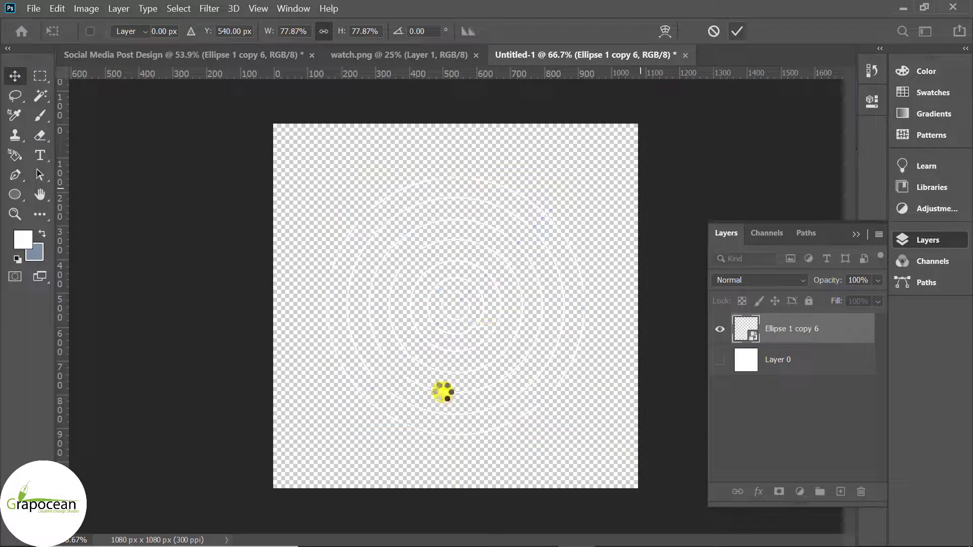
Convert the spiral layer to a smart object, then browse the Filter and 3D menus.
{"action": "right_click", "coordinate": [829, 194]}
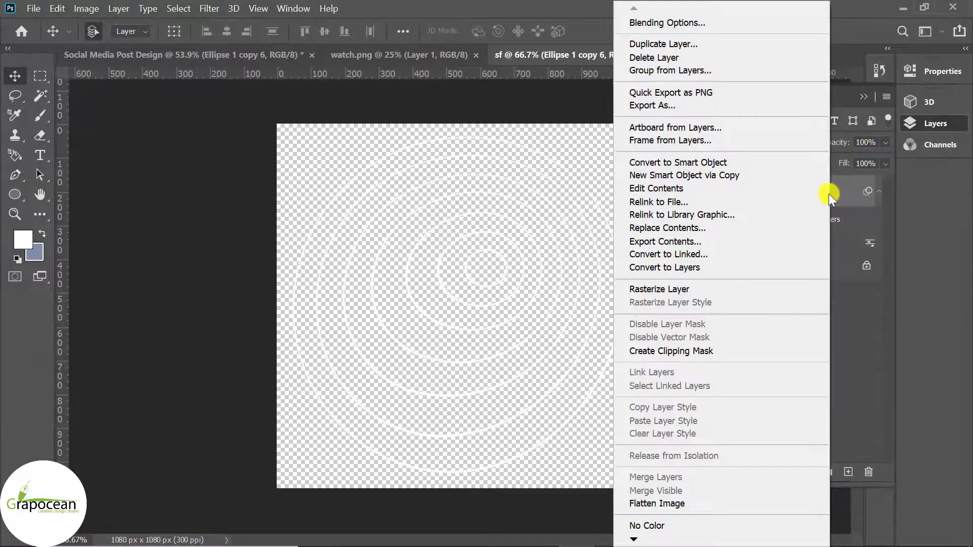
{"action": "left_click", "coordinate": [725, 162]}
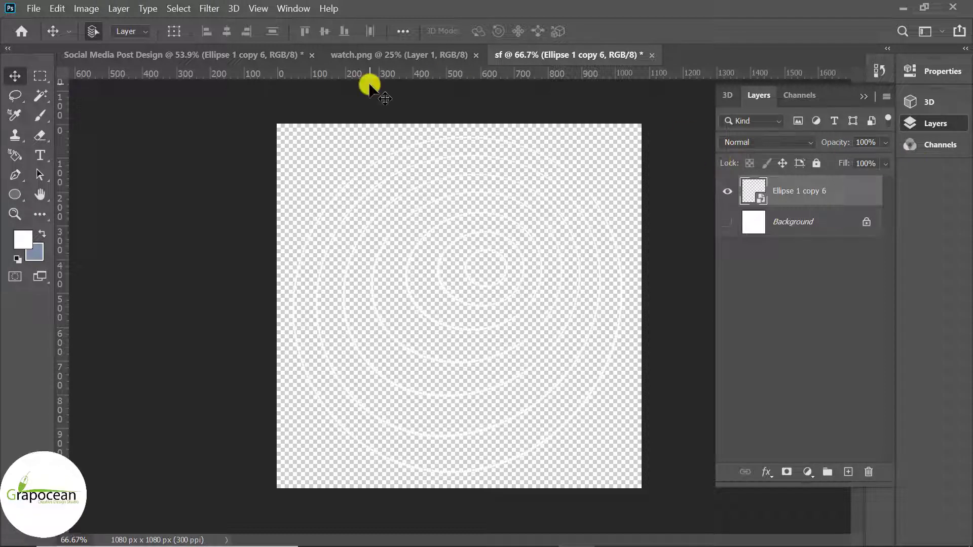
{"action": "left_click", "coordinate": [209, 8]}
{"action": "mouse_move", "coordinate": [289, 154]}
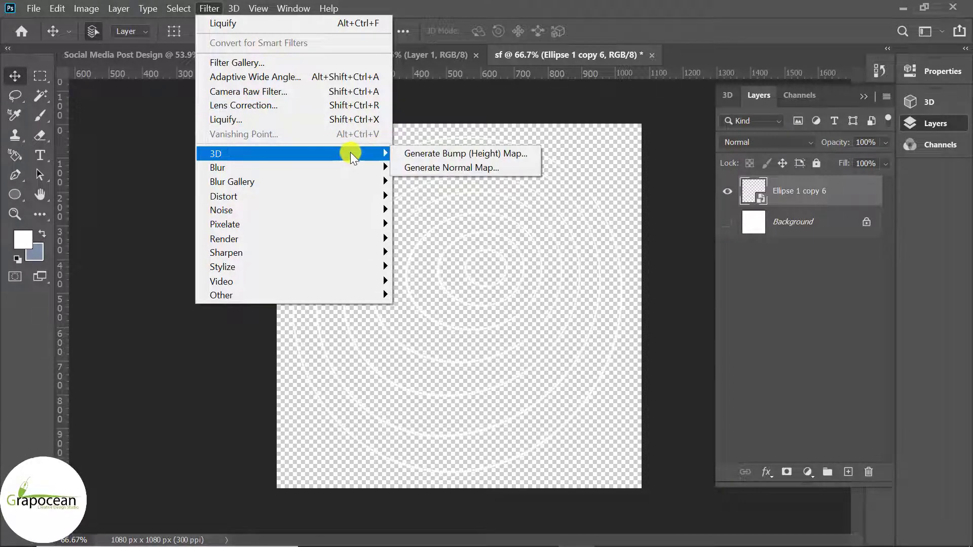
{"action": "left_click", "coordinate": [234, 8]}
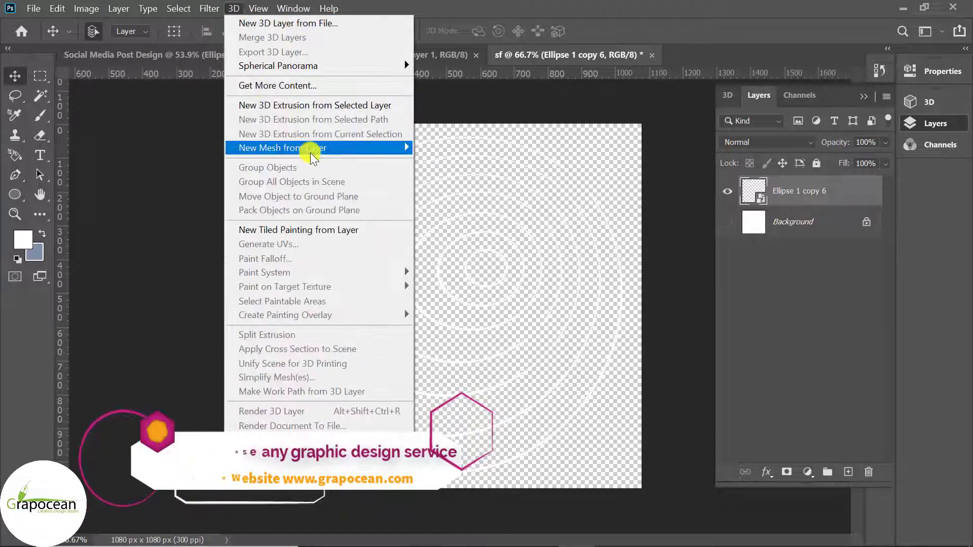
{"action": "left_click", "coordinate": [682, 202]}
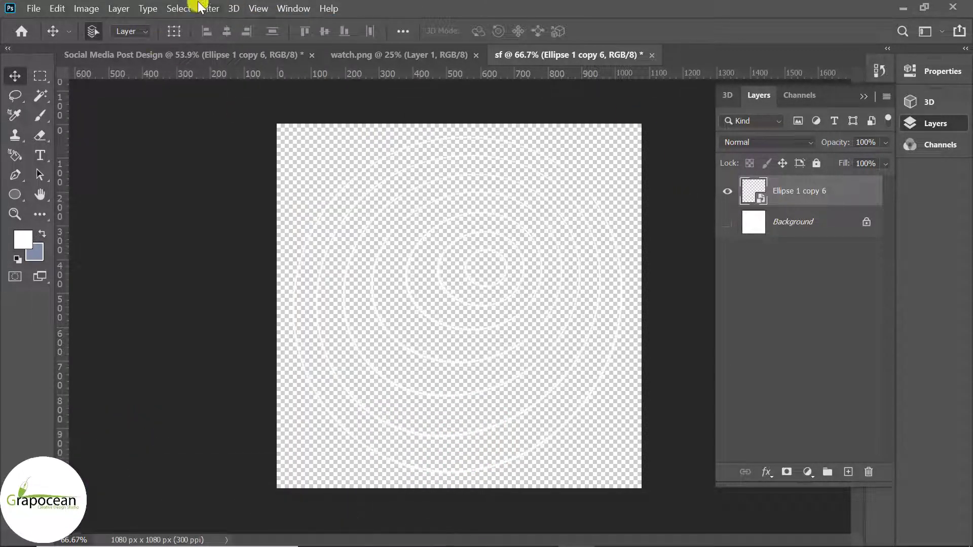
Extrude the spiral layer into a 3D model and select its extrusion material.
{"action": "left_click", "coordinate": [232, 8]}
{"action": "left_click", "coordinate": [405, 104]}
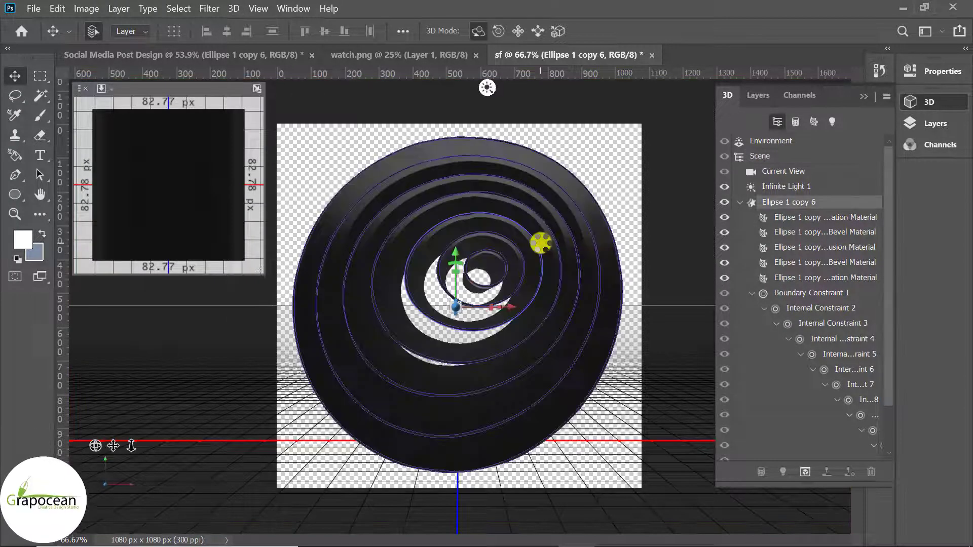
{"action": "left_click", "coordinate": [830, 219]}
{"action": "left_click", "coordinate": [832, 248]}
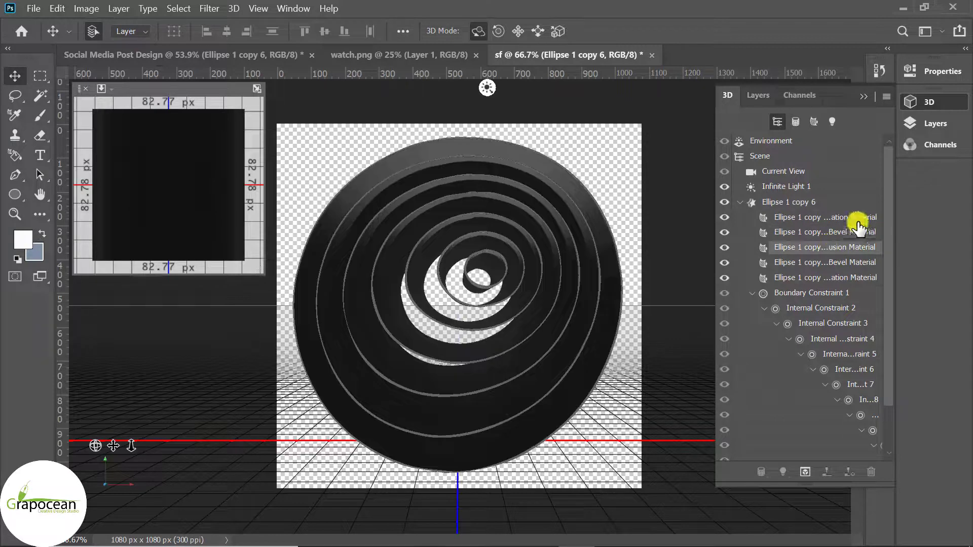
Apply the checkered material preset to the spiral's extrusion.
{"action": "left_click", "coordinate": [951, 76]}
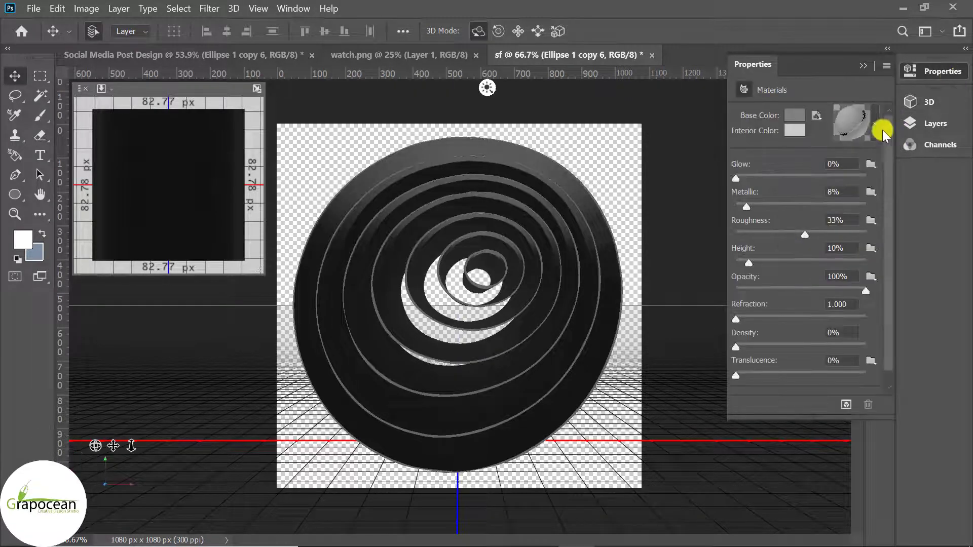
{"action": "left_click", "coordinate": [876, 125]}
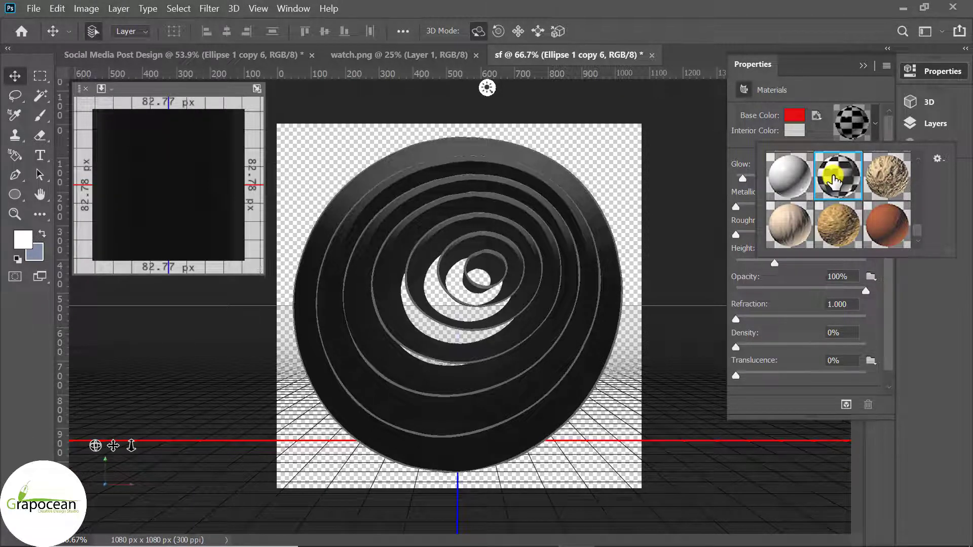
{"action": "left_click", "coordinate": [833, 179]}
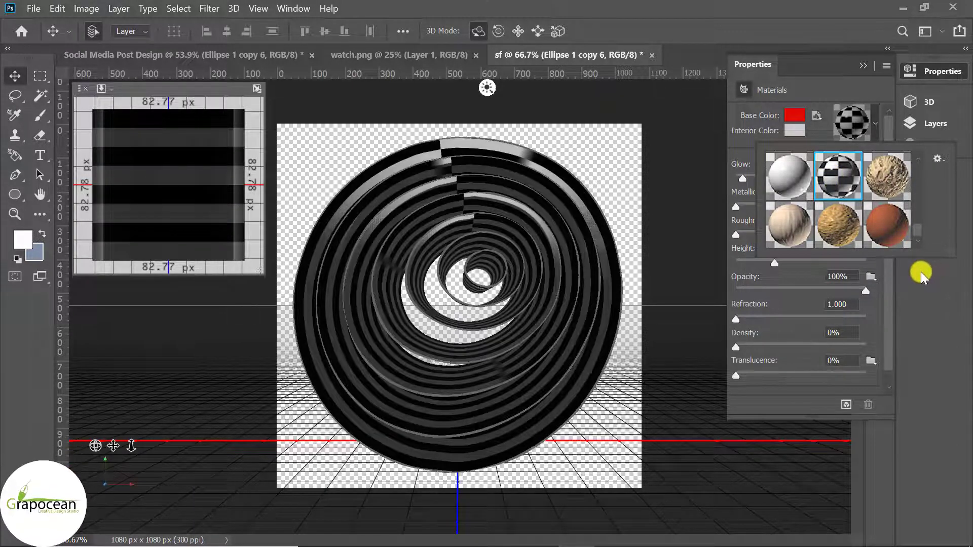
{"action": "left_click", "coordinate": [915, 270]}
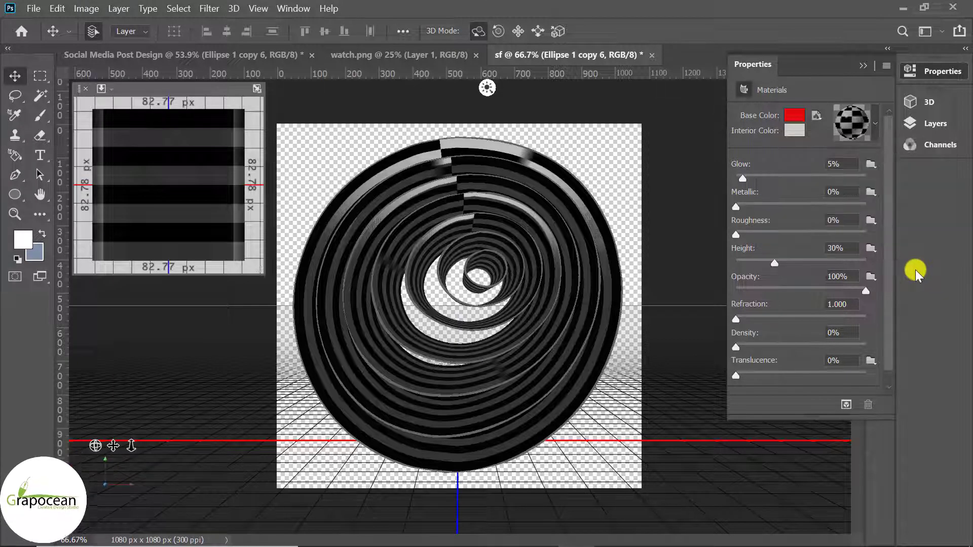
Select the Ellipse 1 copy 6 mesh and stretch it slightly taller on the Y axis.
{"action": "left_click", "coordinate": [938, 113]}
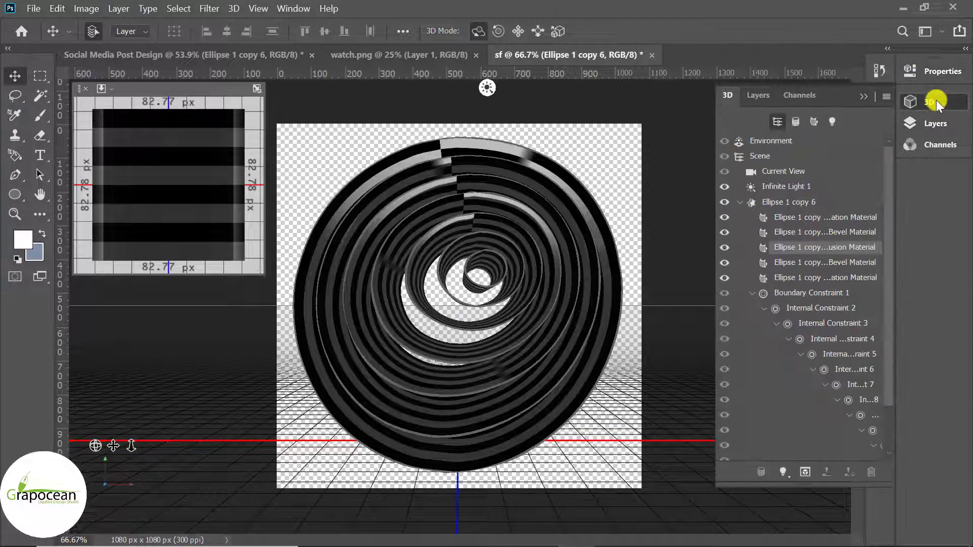
{"action": "left_click", "coordinate": [824, 217]}
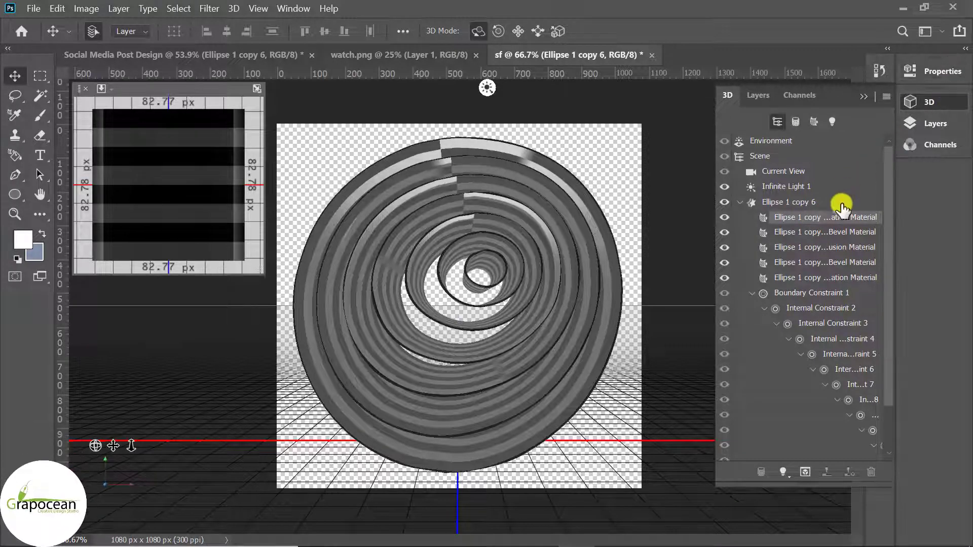
{"action": "left_click", "coordinate": [790, 202]}
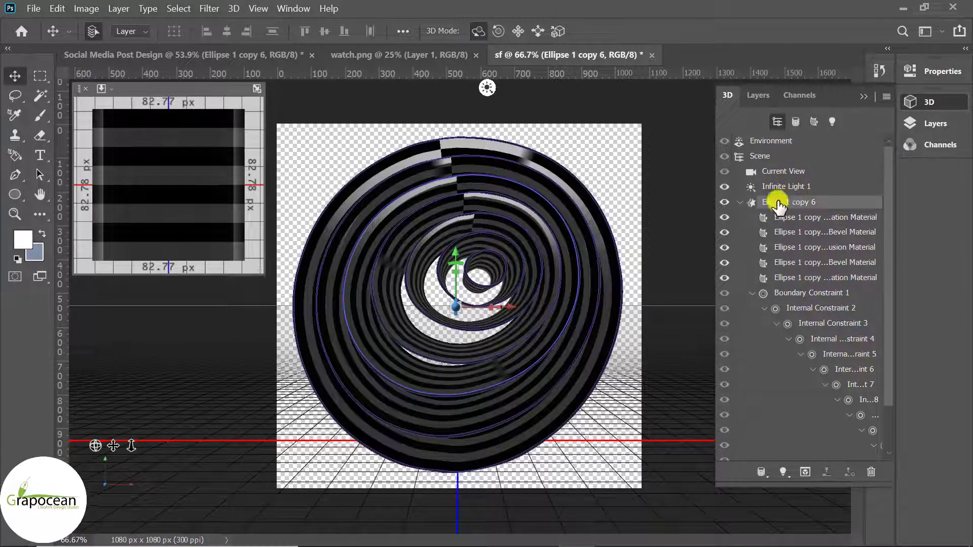
{"action": "left_click_drag", "start_coordinate": [455, 273], "coordinate": [459, 270]}
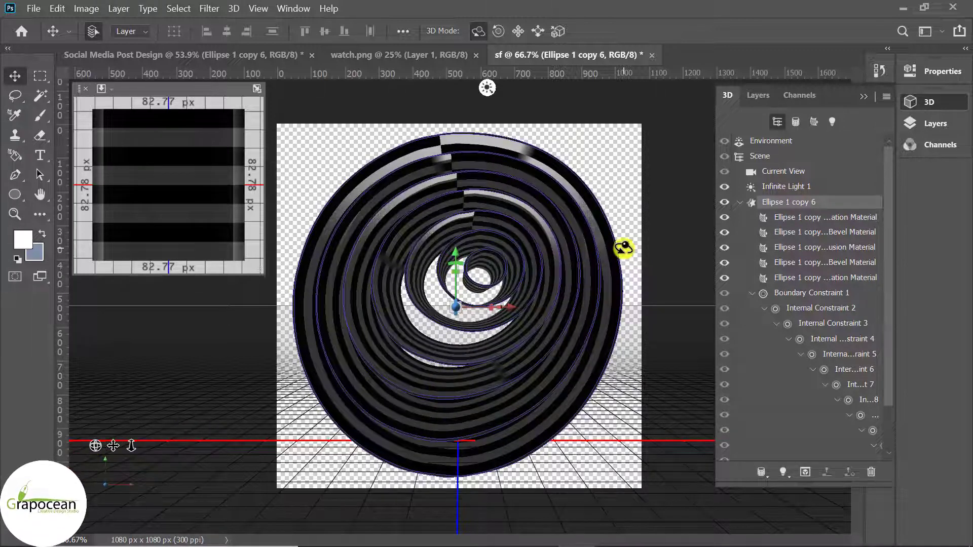
{"action": "left_click", "coordinate": [863, 96]}
{"action": "left_click", "coordinate": [927, 123]}
Convert the spiral layer to a smart object and drag it into Social Media Post Design.
{"action": "right_click", "coordinate": [828, 195]}
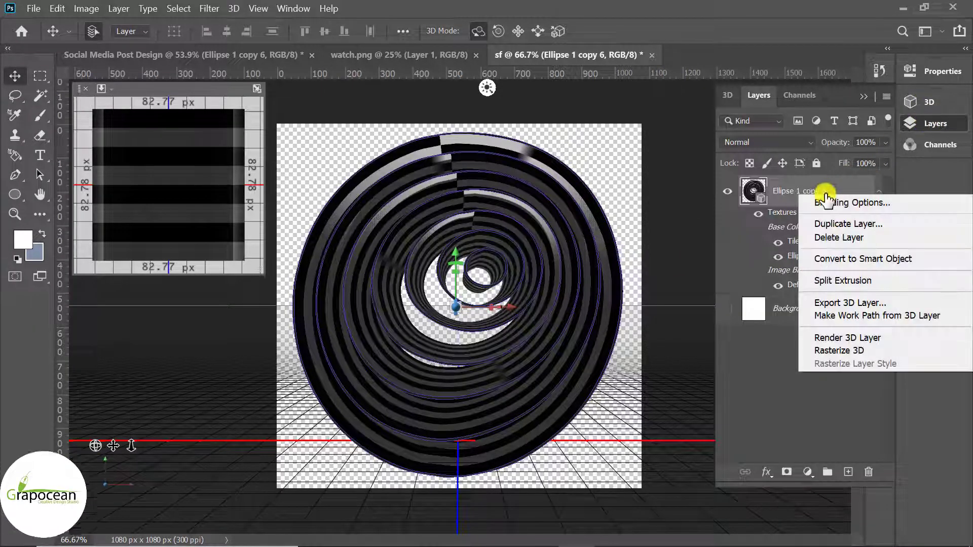
{"action": "left_click", "coordinate": [868, 257]}
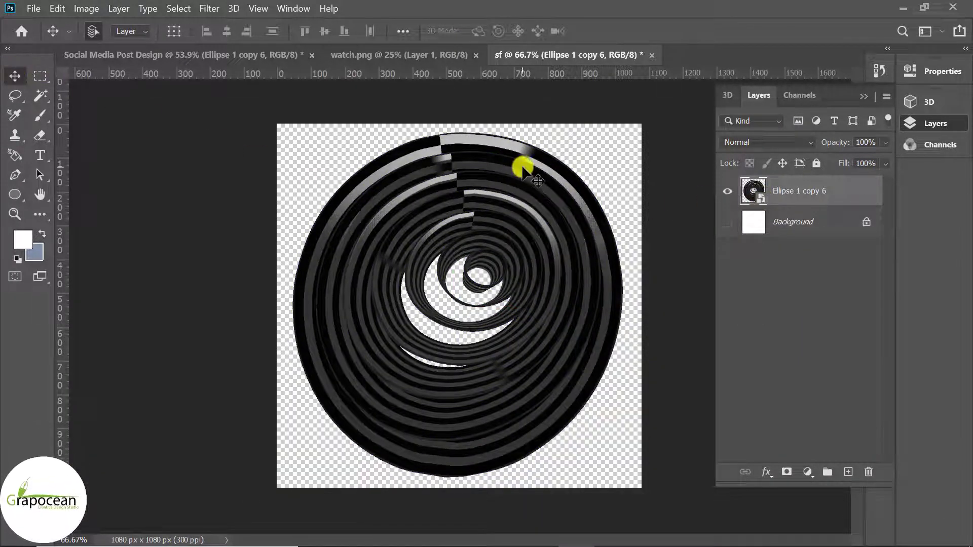
{"action": "mouse_move", "coordinate": [471, 149]}
{"action": "left_mouse_down"}
{"action": "mouse_move", "coordinate": [238, 56]}
{"action": "mouse_move", "coordinate": [473, 309]}
{"action": "mouse_move", "coordinate": [506, 278]}
{"action": "left_mouse_up"}
Scale the swirl up to about 107% and select the old liquified ellipse layer.
{"action": "key", "text": "ctrl+t"}
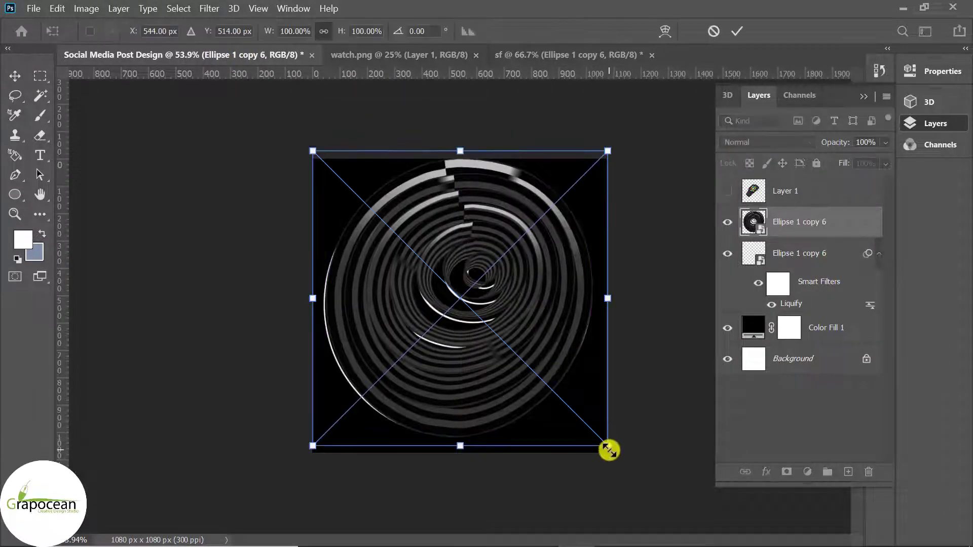
{"action": "left_click_drag", "start_coordinate": [608, 445], "coordinate": [622, 457]}
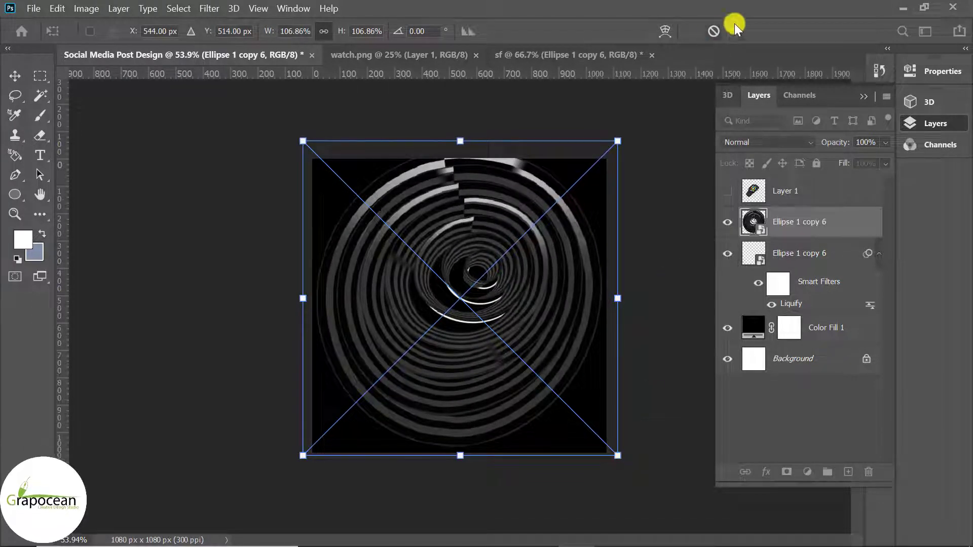
{"action": "left_click", "coordinate": [737, 31]}
{"action": "left_click", "coordinate": [820, 253]}
Delete the liquified ellipse layer, show the watch layer and nudge the watch up.
{"action": "key", "text": "Delete"}
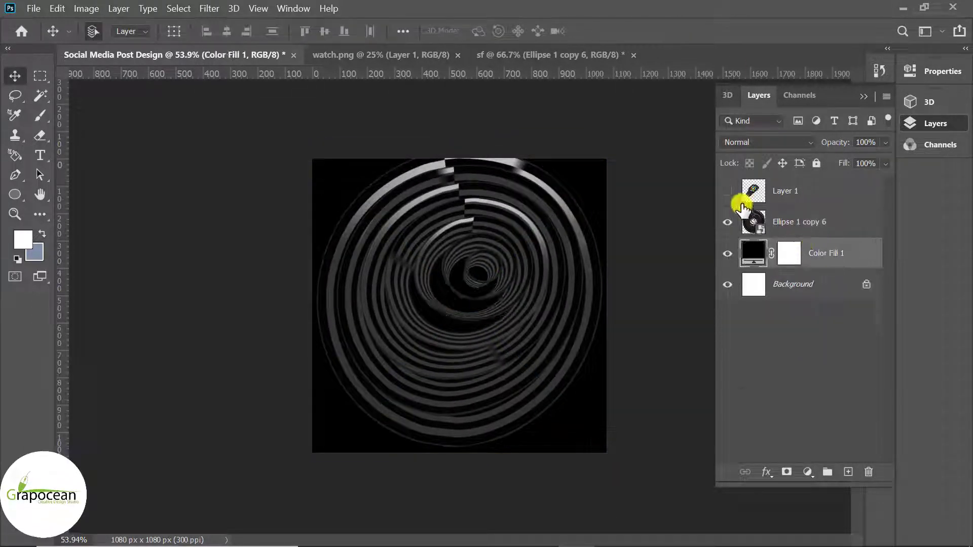
{"action": "left_click", "coordinate": [727, 191]}
{"action": "scroll", "coordinate": [473, 345], "scroll_direction": "up", "scroll_amount": 2}
{"action": "mouse_move", "coordinate": [472, 345]}
{"action": "left_mouse_down"}
{"action": "mouse_move", "coordinate": [466, 304]}
{"action": "mouse_move", "coordinate": [472, 340]}
{"action": "left_mouse_up"}
Move the ring graphic to the canvas centre using smart guides.
{"action": "scroll", "coordinate": [441, 284], "scroll_direction": "up", "scroll_amount": 2}
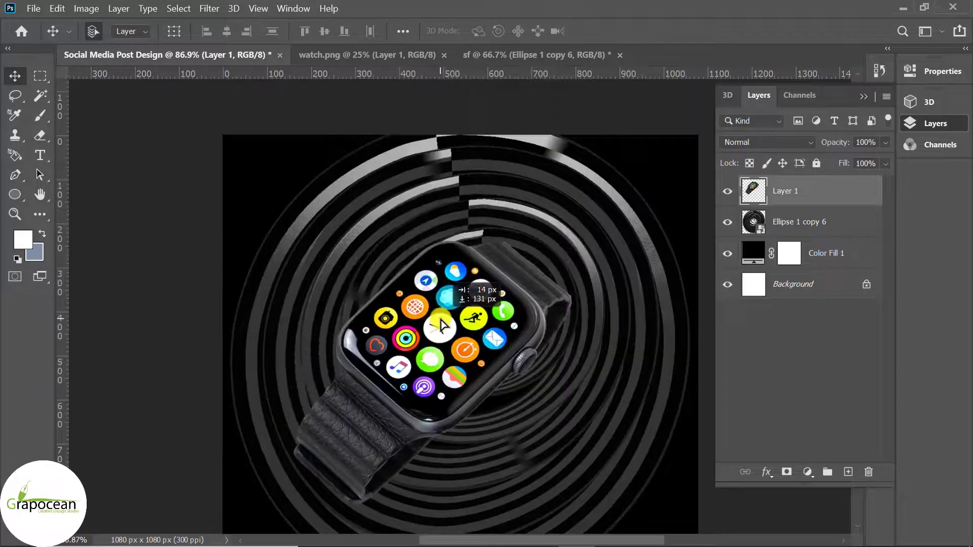
{"action": "scroll", "coordinate": [578, 344], "scroll_direction": "down", "scroll_amount": 3}
{"action": "left_click_drag", "start_coordinate": [579, 346], "coordinate": [525, 361]}
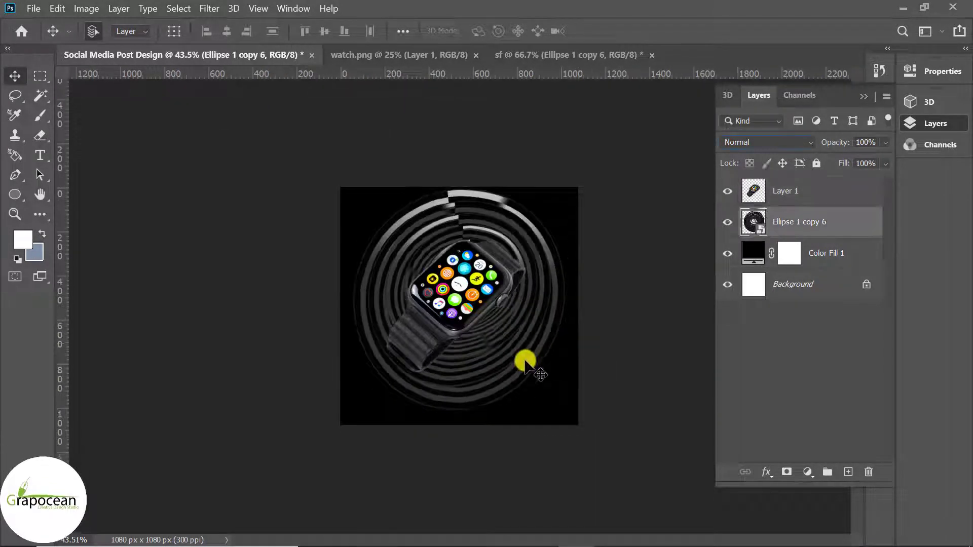
{"action": "left_click_drag", "start_coordinate": [521, 243], "coordinate": [516, 304]}
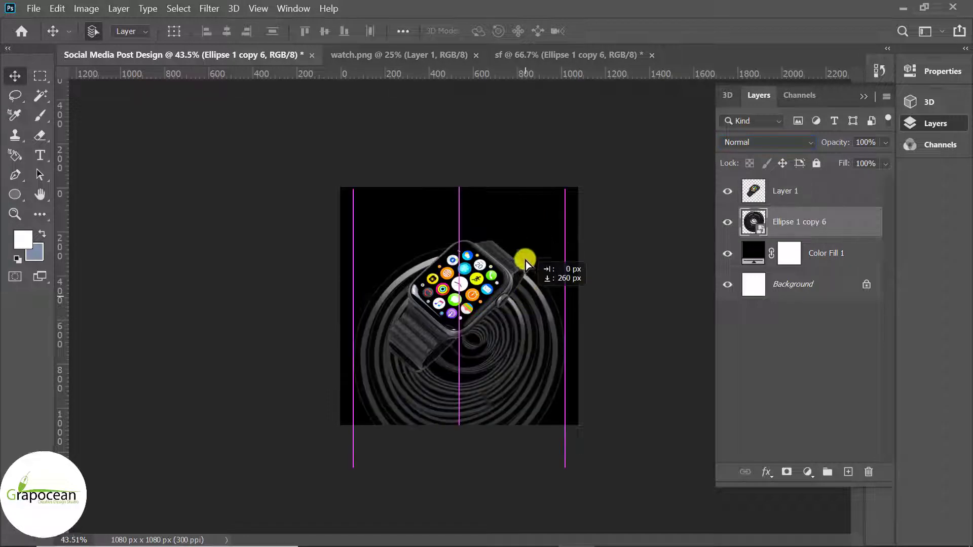
{"action": "key", "text": "ctrl+t"}
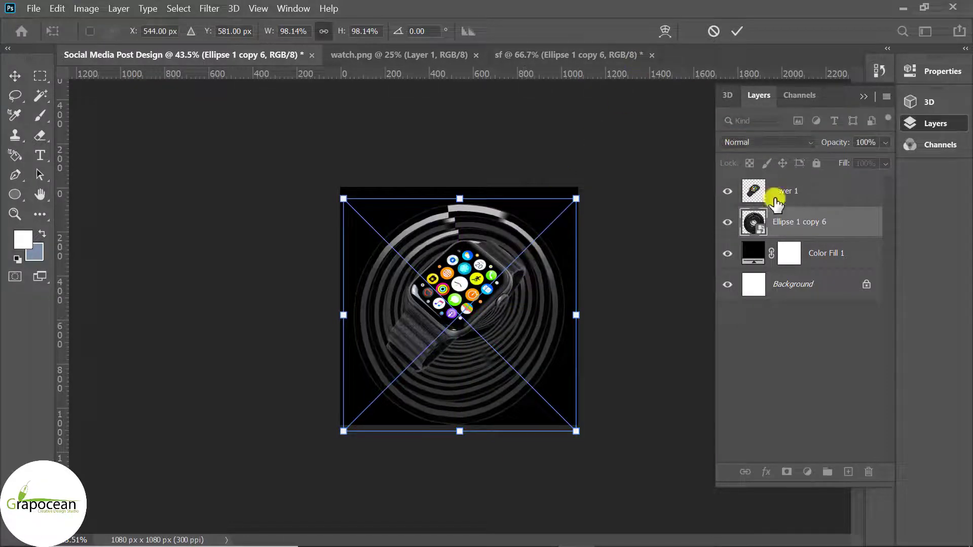
Distort the rings with a Perspective transform, pinching the bottom and tilting the top.
{"action": "left_click", "coordinate": [797, 218]}
{"action": "key", "text": "ctrl+t"}
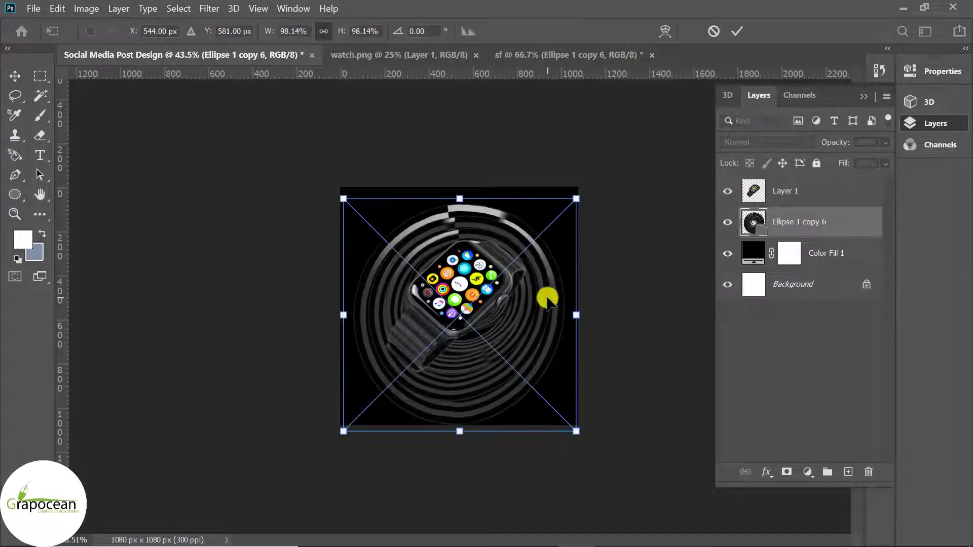
{"action": "right_click", "coordinate": [543, 298]}
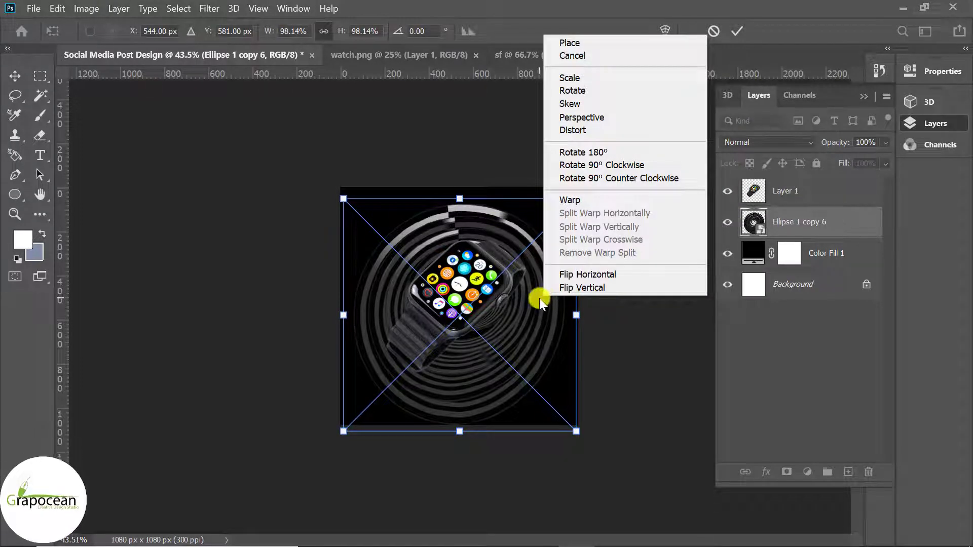
{"action": "left_click", "coordinate": [600, 118]}
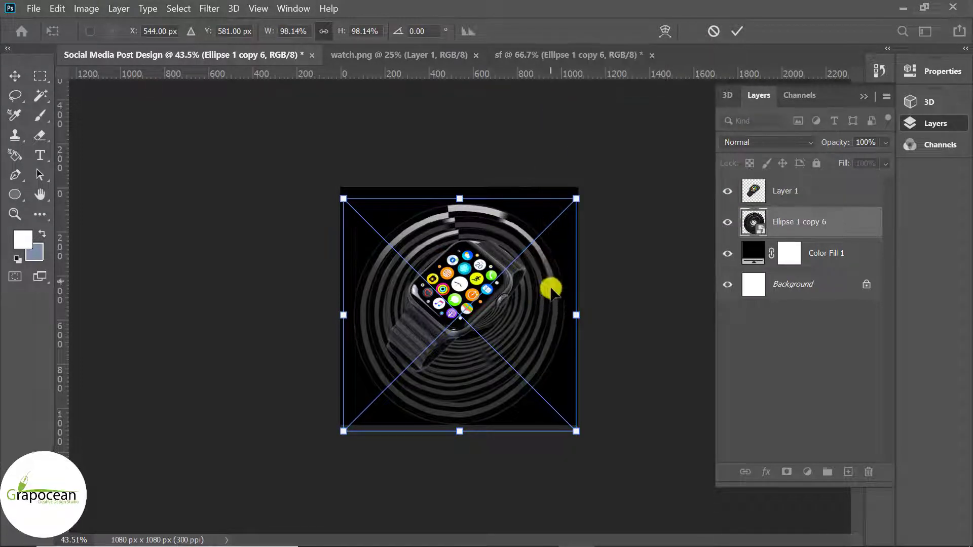
{"action": "mouse_move", "coordinate": [579, 431]}
{"action": "left_mouse_down"}
{"action": "mouse_move", "coordinate": [515, 452]}
{"action": "mouse_move", "coordinate": [588, 382]}
{"action": "left_mouse_up"}
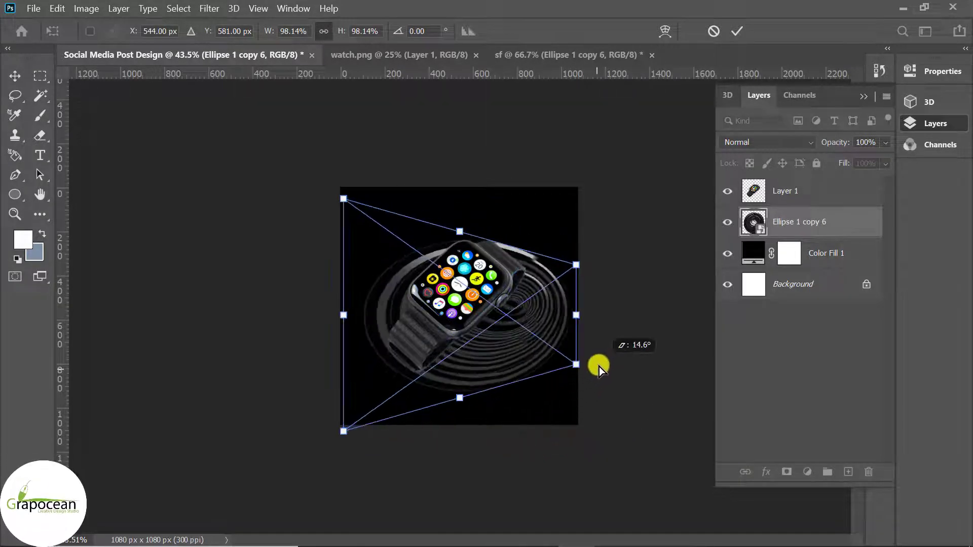
{"action": "left_click_drag", "start_coordinate": [365, 224], "coordinate": [385, 231]}
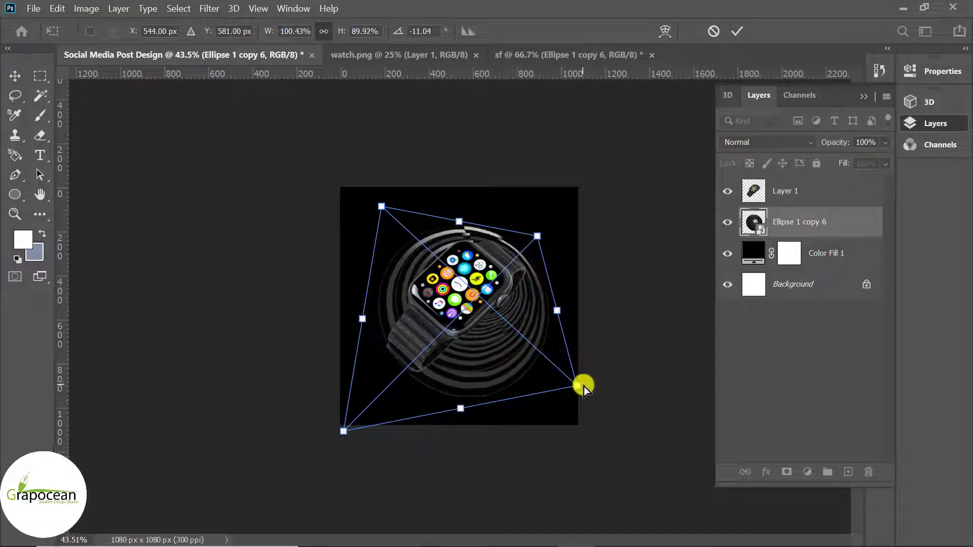
{"action": "mouse_move", "coordinate": [578, 387]}
{"action": "left_mouse_down"}
{"action": "mouse_move", "coordinate": [589, 394]}
{"action": "mouse_move", "coordinate": [580, 397]}
{"action": "mouse_move", "coordinate": [591, 382]}
{"action": "mouse_move", "coordinate": [595, 389]}
{"action": "left_mouse_up"}
{"action": "left_click", "coordinate": [741, 31]}
Fit the canvas in view and add a layer mask to the ring layer.
{"action": "key", "text": "ctrl+0"}
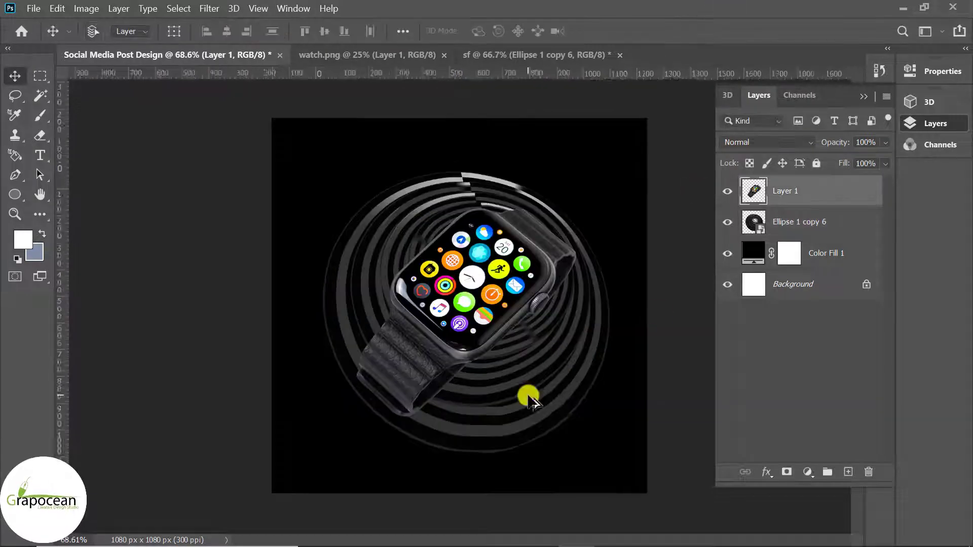
{"action": "left_click", "coordinate": [810, 221]}
{"action": "left_click", "coordinate": [787, 472]}
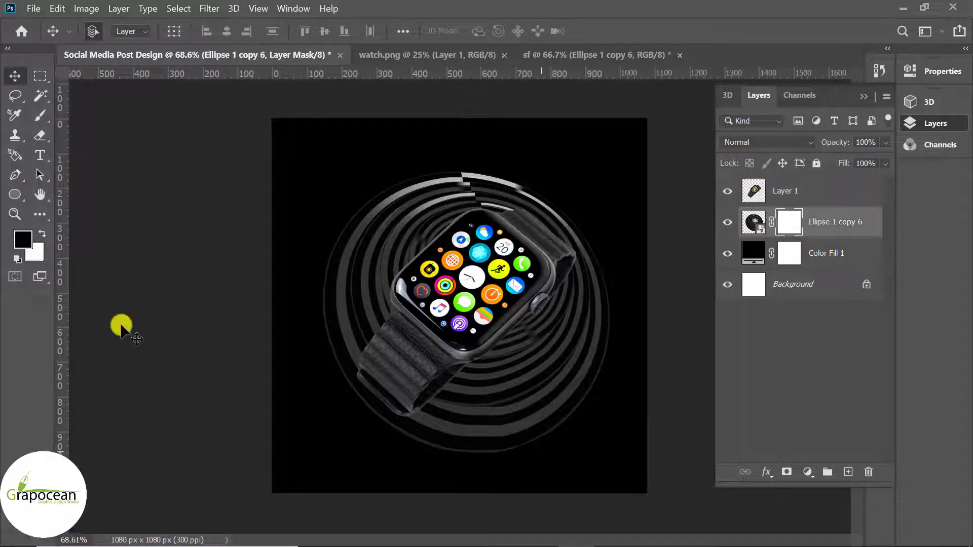
Switch the workspace to Essentials.
{"action": "left_click", "coordinate": [13, 197]}
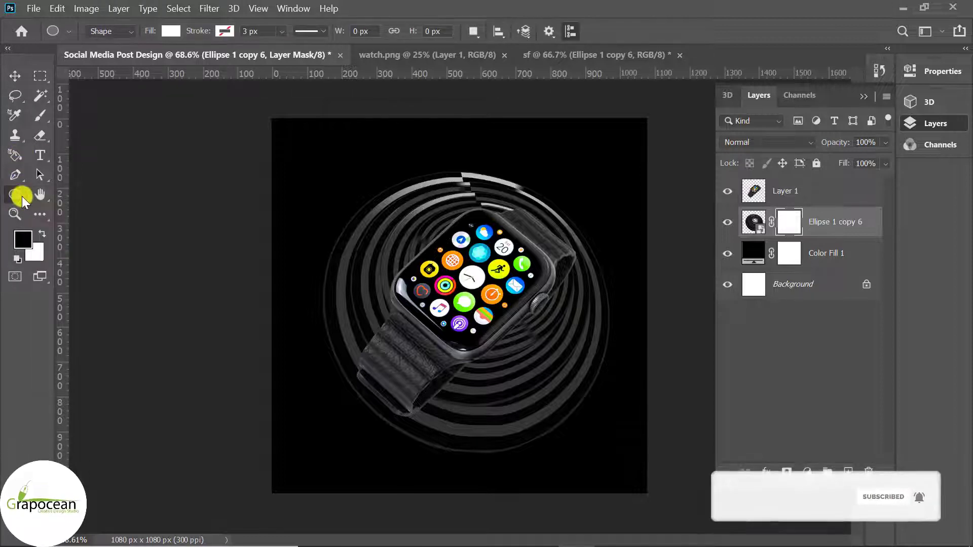
{"action": "left_click", "coordinate": [930, 35]}
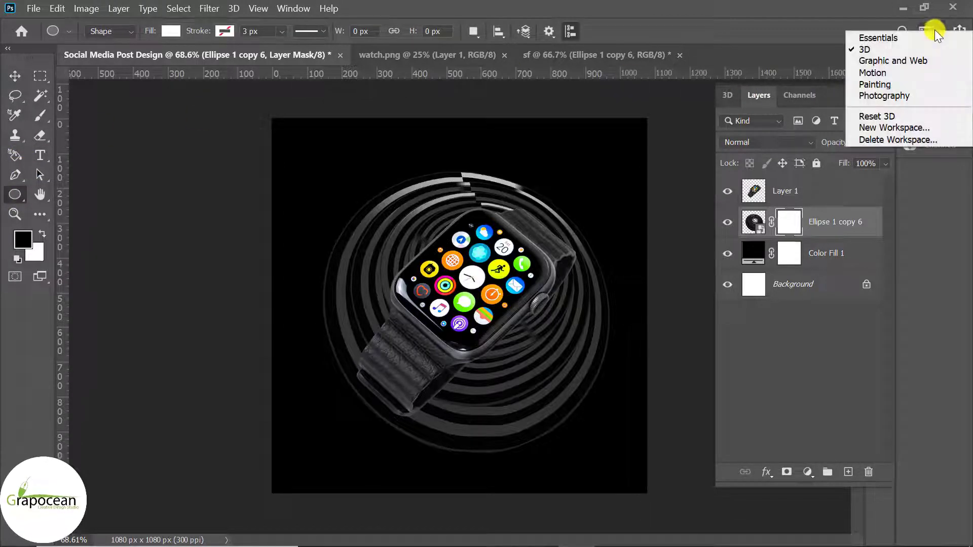
{"action": "left_click", "coordinate": [874, 37]}
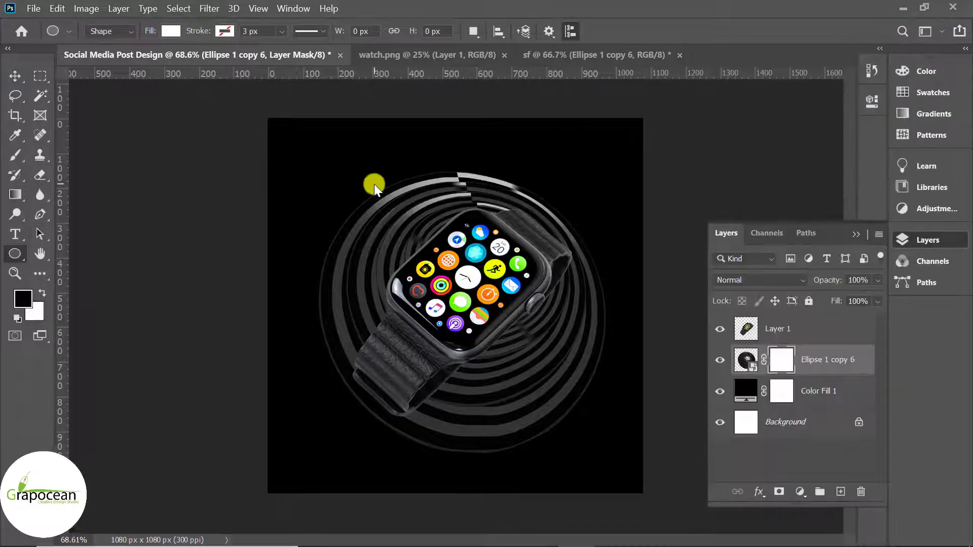
Drag two gradients on the ring mask to fade the lower-right rings into black.
{"action": "left_click", "coordinate": [15, 195]}
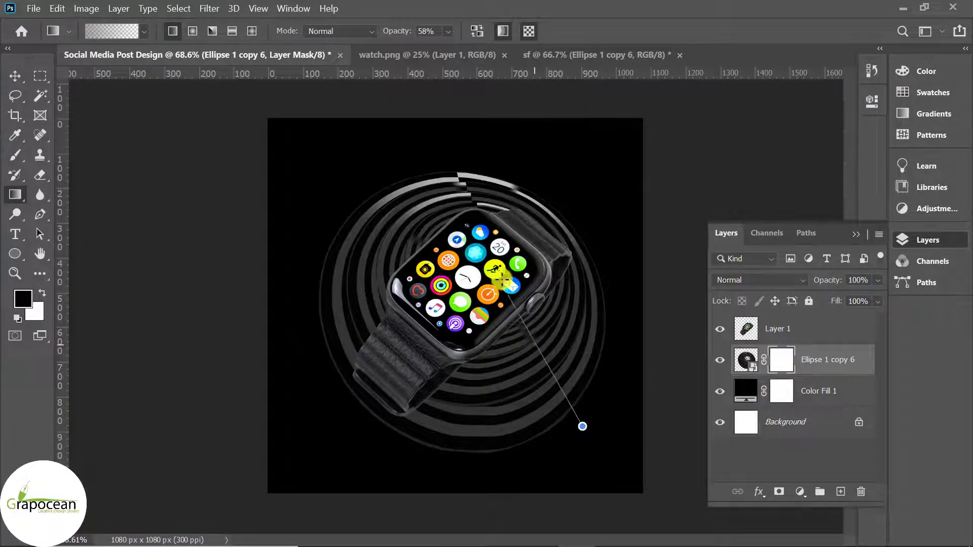
{"action": "left_click_drag", "start_coordinate": [501, 281], "coordinate": [485, 243]}
{"action": "left_click_drag", "start_coordinate": [569, 424], "coordinate": [493, 273]}
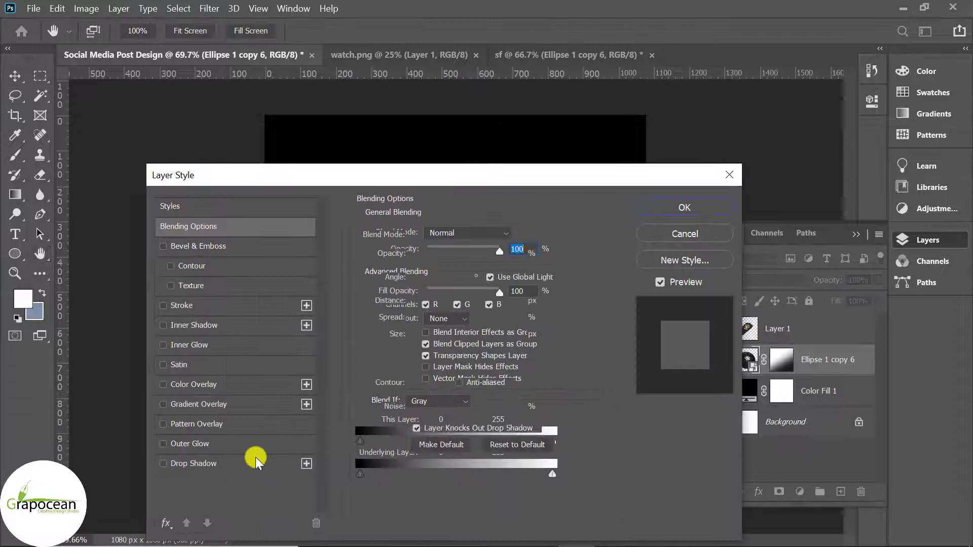
Give the rings layer a drop shadow widened to 59 px.
{"action": "left_click", "coordinate": [257, 462]}
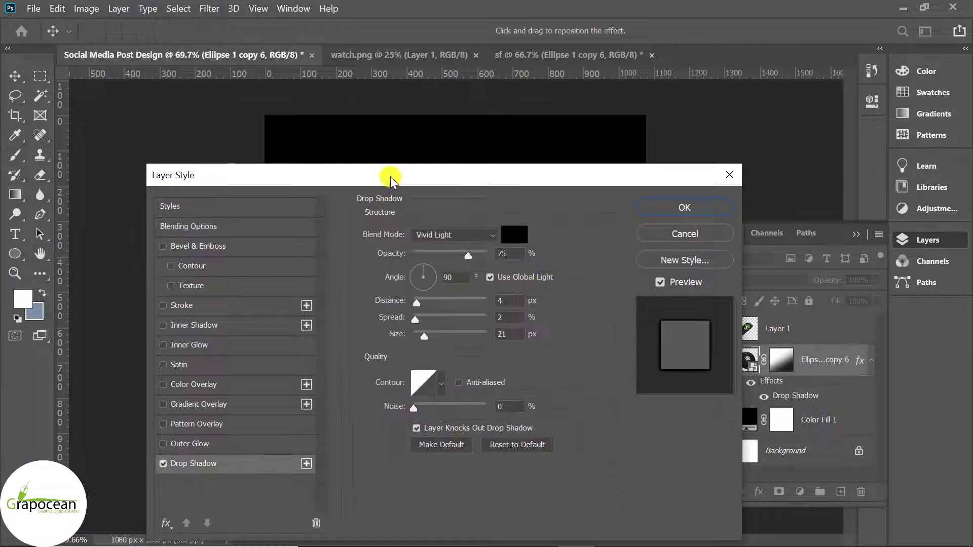
{"action": "left_click_drag", "start_coordinate": [391, 180], "coordinate": [724, 137]}
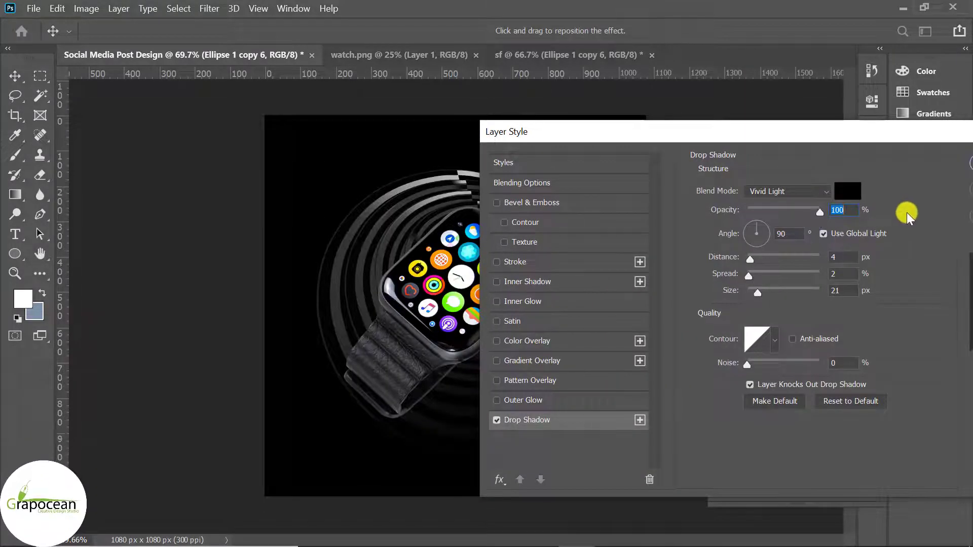
{"action": "left_click_drag", "start_coordinate": [777, 293], "coordinate": [768, 293]}
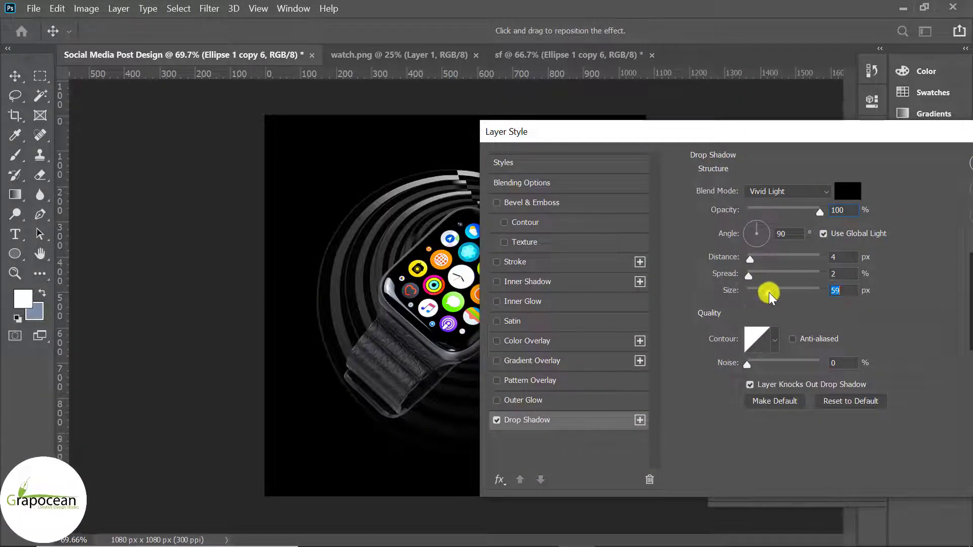
{"action": "left_click_drag", "start_coordinate": [798, 145], "coordinate": [666, 332]}
{"action": "left_click", "coordinate": [730, 335]}
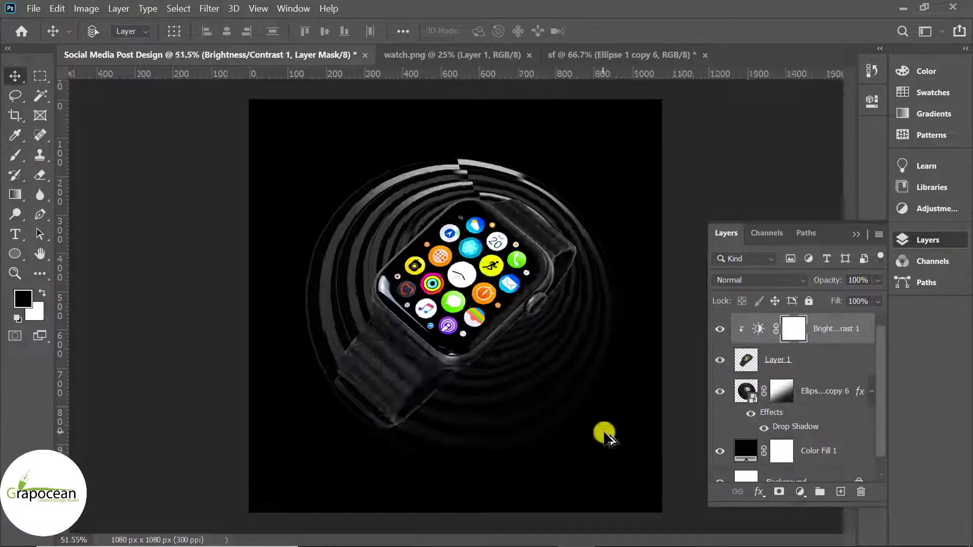
Select the Ellipse 1 copy 6 rings layer in the Layers panel.
{"action": "scroll", "coordinate": [607, 436], "scroll_direction": "down", "scroll_amount": 2}
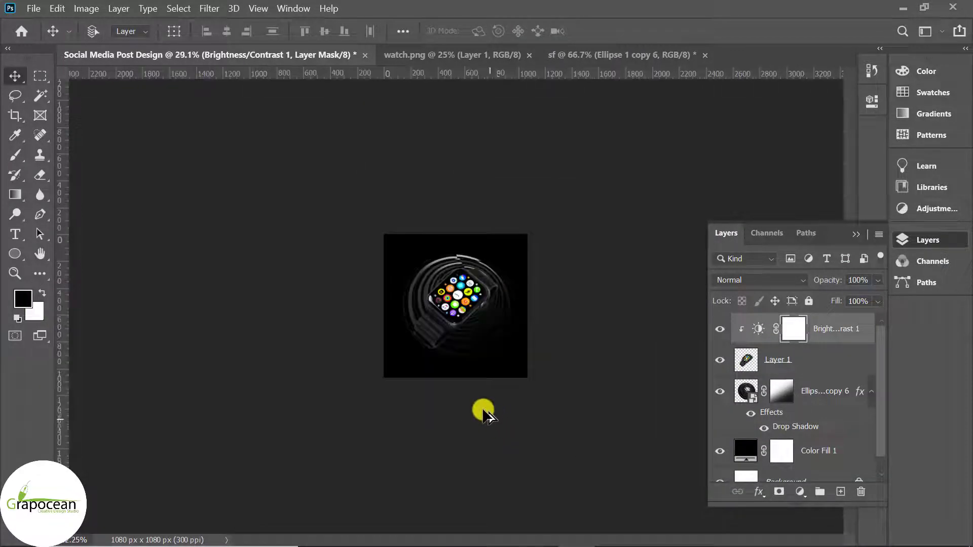
{"action": "scroll", "coordinate": [487, 413], "scroll_direction": "up", "scroll_amount": 3}
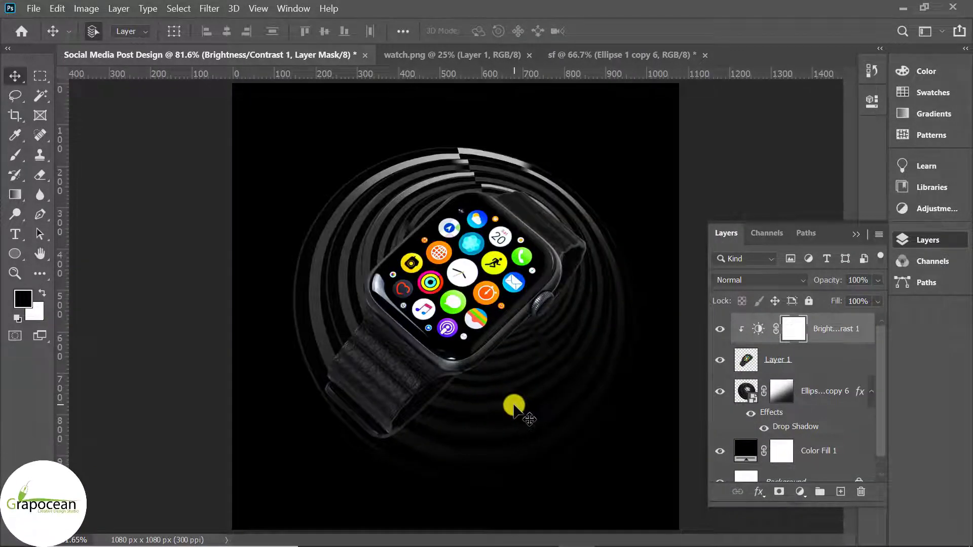
{"action": "left_click", "coordinate": [513, 404]}
{"action": "scroll", "coordinate": [484, 332], "scroll_direction": "up", "scroll_amount": 1}
{"action": "left_click", "coordinate": [826, 401]}
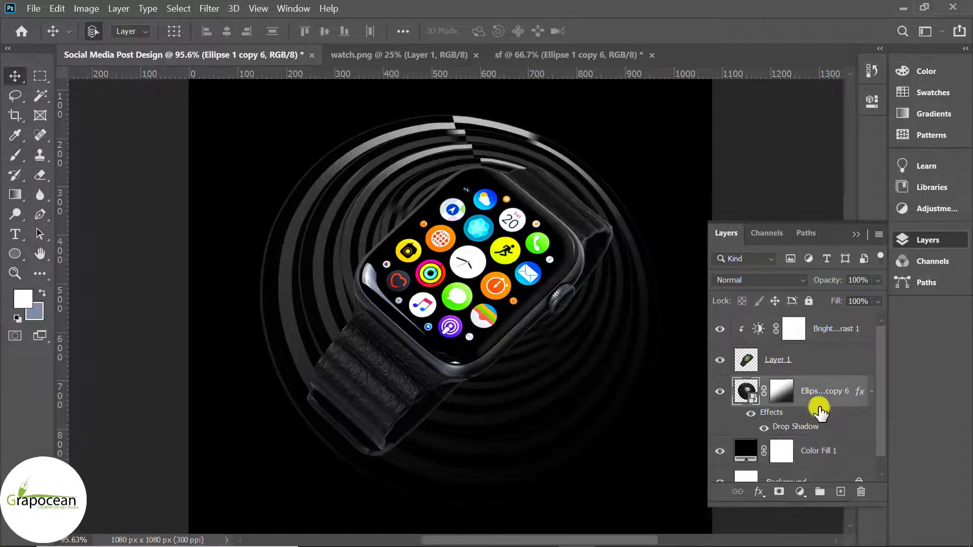
Duplicate the rings layer and apply a Motion Blur with a longer distance.
{"action": "key", "text": "ctrl+j"}
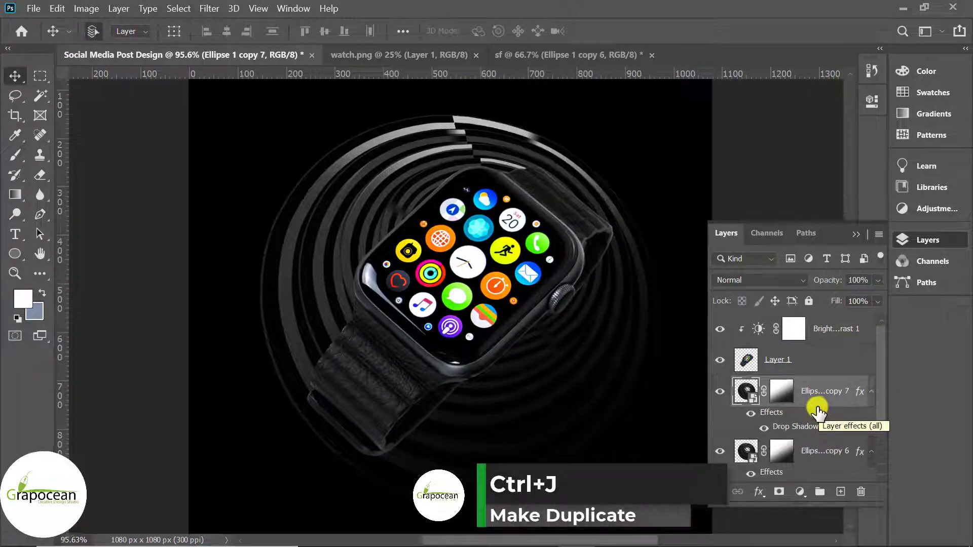
{"action": "right_click", "coordinate": [821, 402]}
{"action": "key", "text": "Escape"}
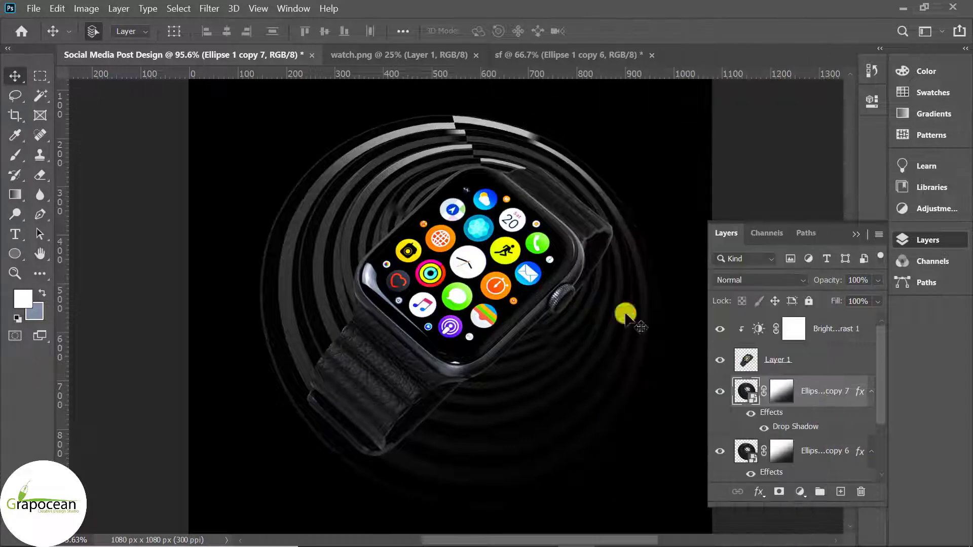
{"action": "left_click", "coordinate": [209, 9]}
{"action": "mouse_move", "coordinate": [293, 168]}
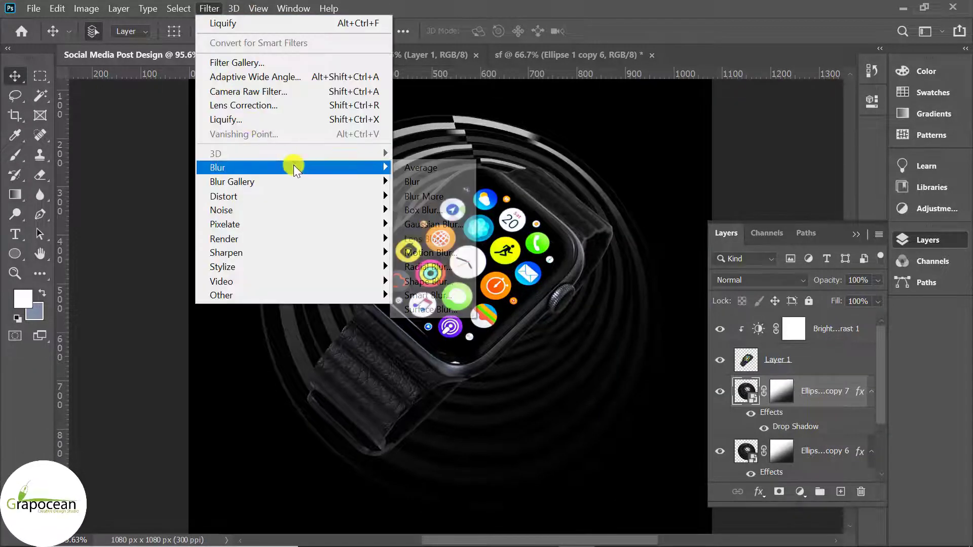
{"action": "left_click", "coordinate": [448, 254]}
{"action": "left_click", "coordinate": [746, 383]}
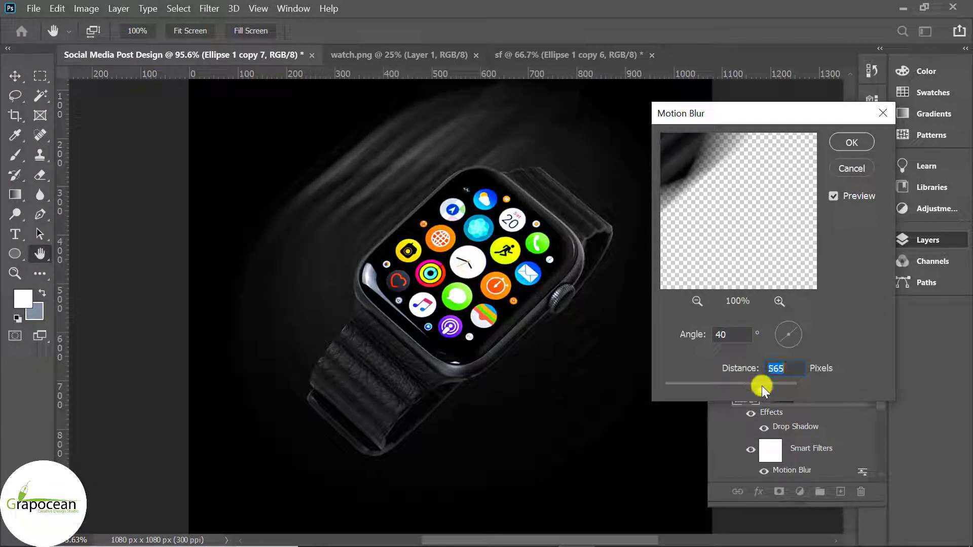
{"action": "left_click", "coordinate": [849, 139]}
Move the blurred copy below the original rings and convert it to a smart object.
{"action": "mouse_move", "coordinate": [825, 385]}
{"action": "left_mouse_down"}
{"action": "mouse_move", "coordinate": [792, 501]}
{"action": "mouse_move", "coordinate": [804, 416]}
{"action": "left_mouse_up"}
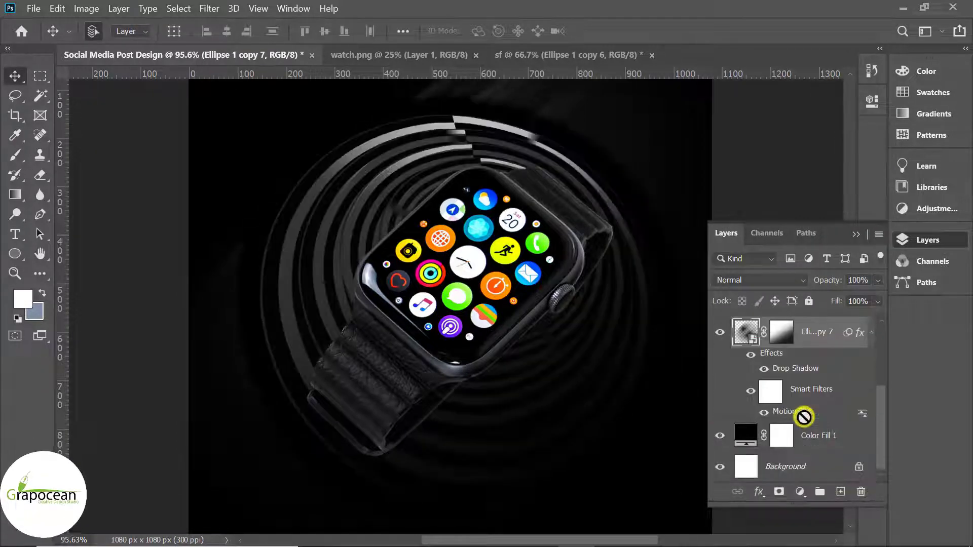
{"action": "scroll", "coordinate": [614, 362], "scroll_direction": "down", "scroll_amount": 3}
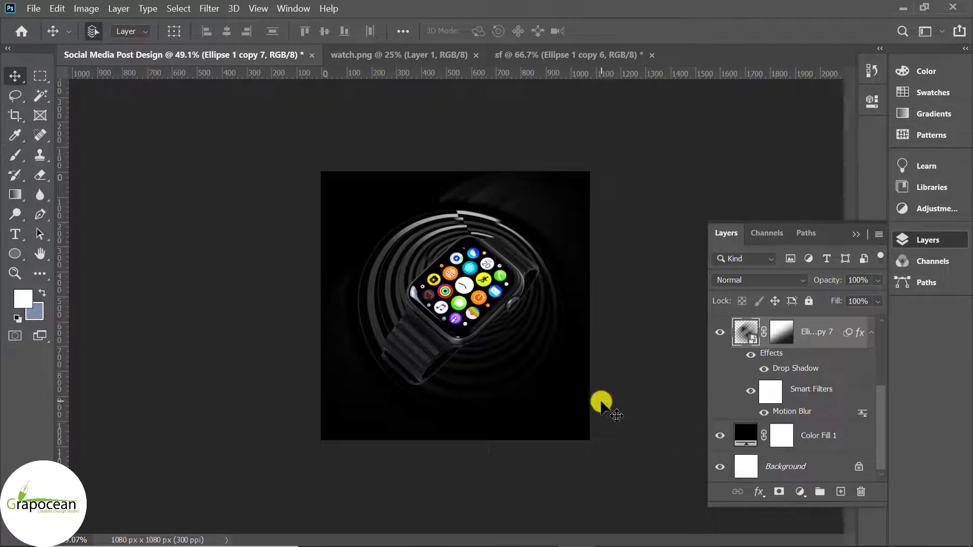
{"action": "scroll", "coordinate": [602, 403], "scroll_direction": "down", "scroll_amount": 2}
{"action": "right_click", "coordinate": [815, 333]}
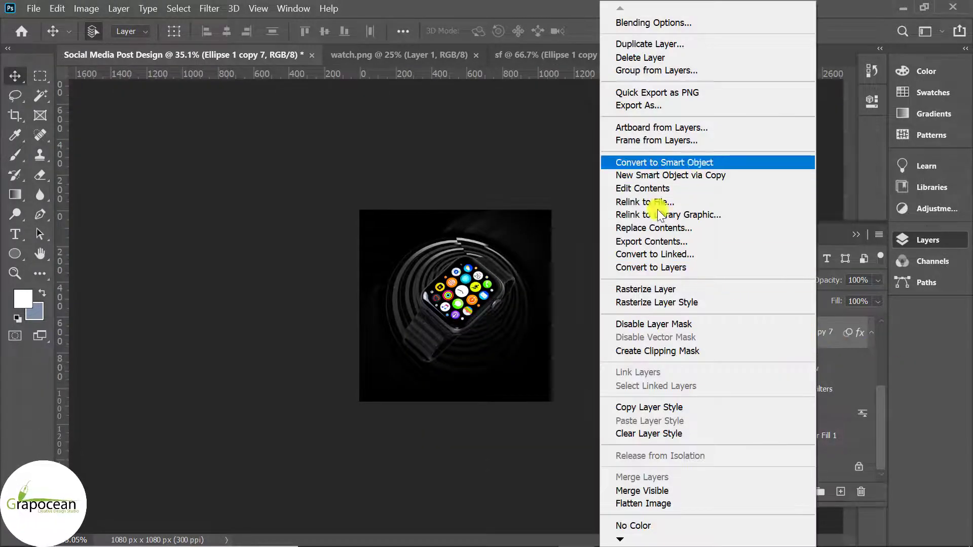
{"action": "left_click", "coordinate": [664, 162]}
Rotate the blurred copy to about -79°, scale it to 136% and centre it.
{"action": "key", "text": "ctrl+t"}
{"action": "left_click_drag", "start_coordinate": [587, 461], "coordinate": [588, 265]}
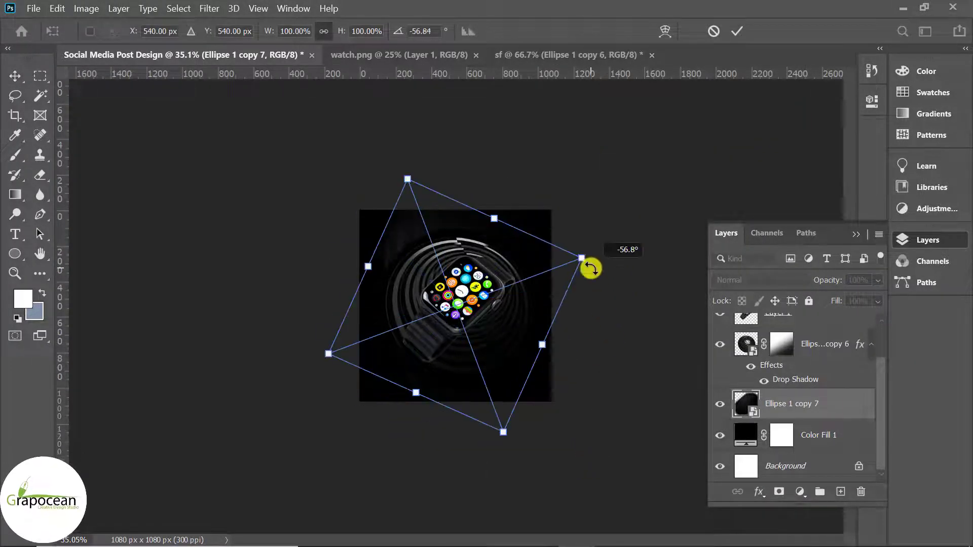
{"action": "left_click_drag", "start_coordinate": [510, 413], "coordinate": [489, 400]}
{"action": "left_click_drag", "start_coordinate": [470, 459], "coordinate": [506, 443]}
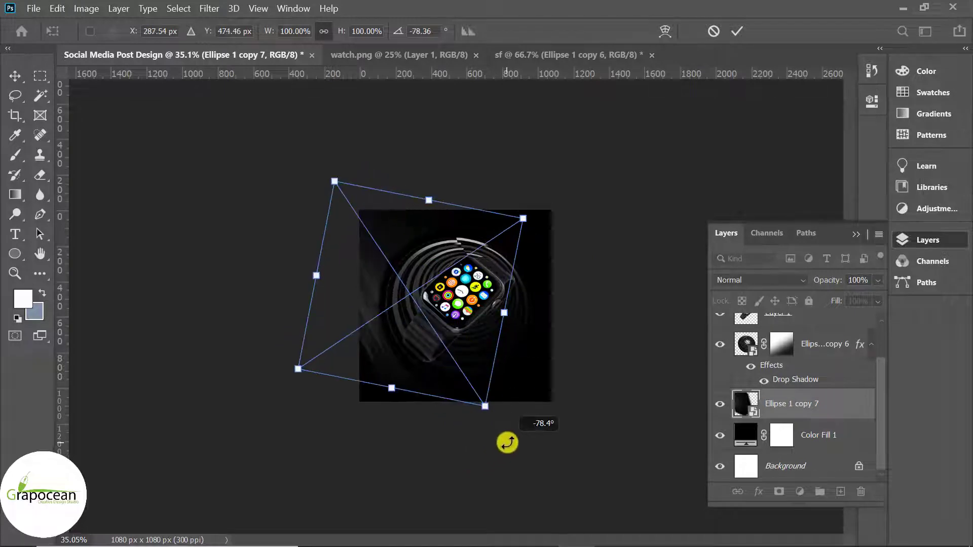
{"action": "left_click_drag", "start_coordinate": [482, 411], "coordinate": [521, 441]}
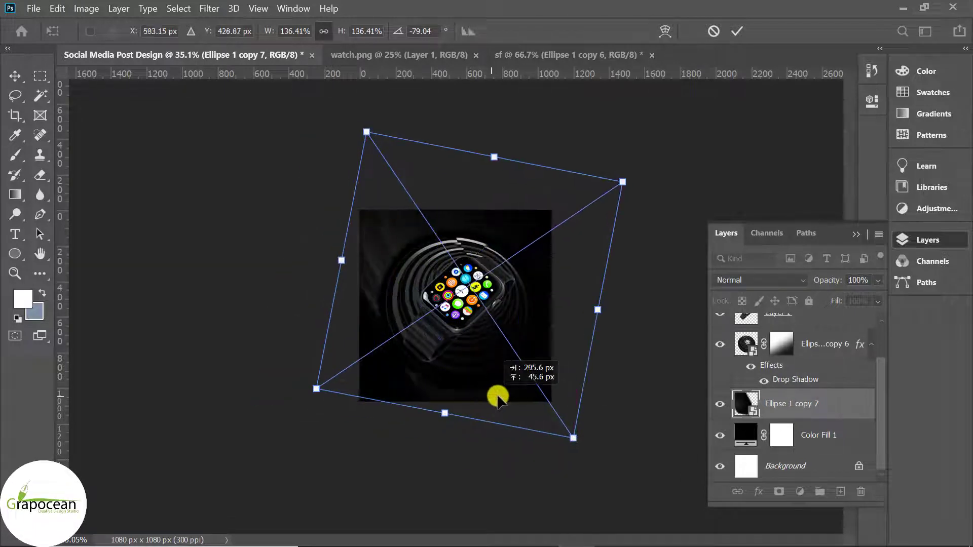
{"action": "left_click_drag", "start_coordinate": [472, 403], "coordinate": [516, 403]}
{"action": "left_click", "coordinate": [734, 32]}
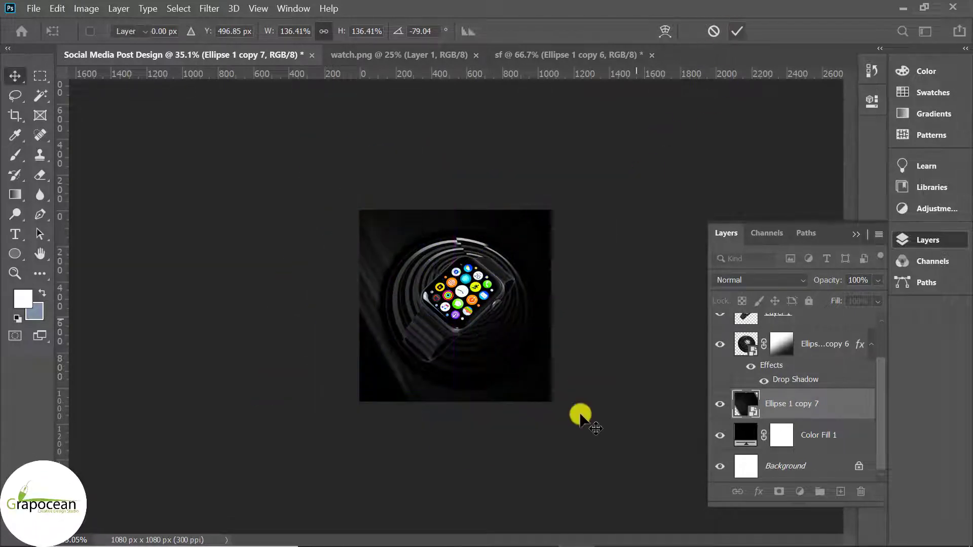
{"action": "scroll", "coordinate": [532, 380], "scroll_direction": "up", "scroll_amount": 5}
{"action": "scroll", "coordinate": [413, 370], "scroll_direction": "up", "scroll_amount": 3}
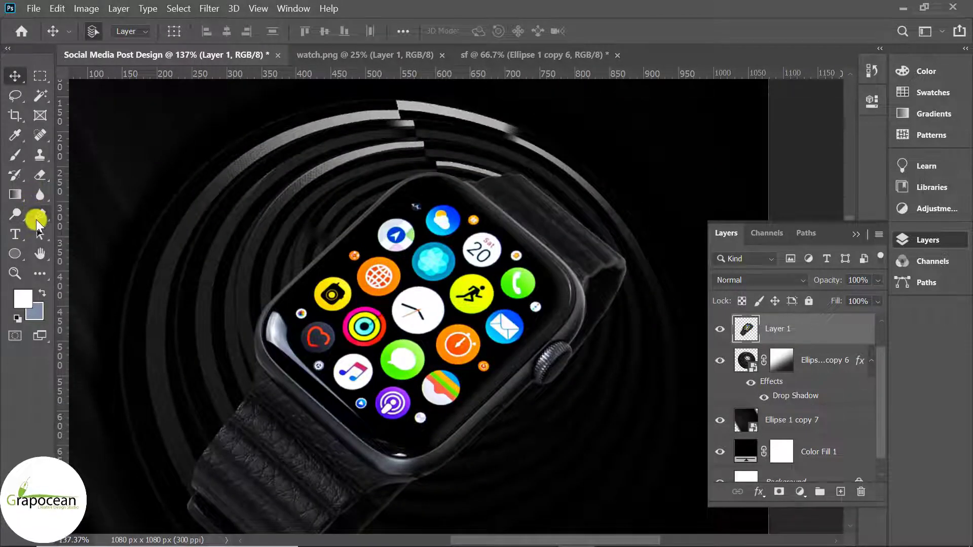
Trace the watch screen's left edge and top corners with curved pen-shape points.
{"action": "left_click", "coordinate": [40, 214]}
{"action": "scroll", "coordinate": [263, 357], "scroll_direction": "up", "scroll_amount": 3}
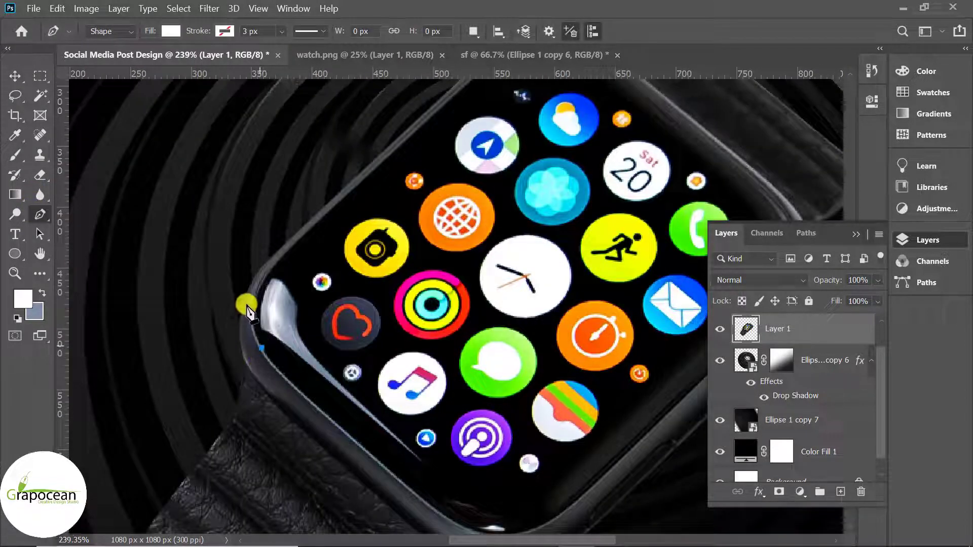
{"action": "left_click_drag", "start_coordinate": [247, 305], "coordinate": [267, 280]}
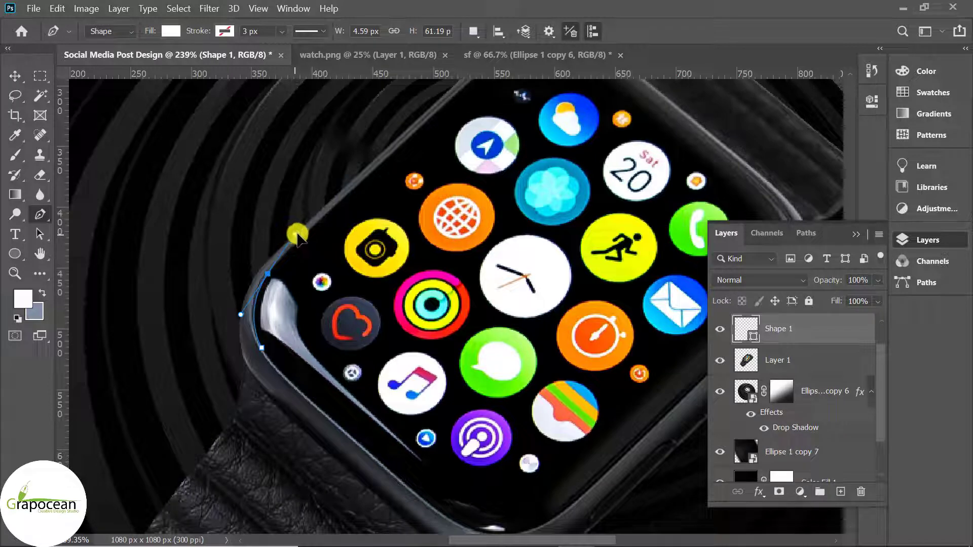
{"action": "left_click_drag", "start_coordinate": [276, 360], "coordinate": [181, 469]}
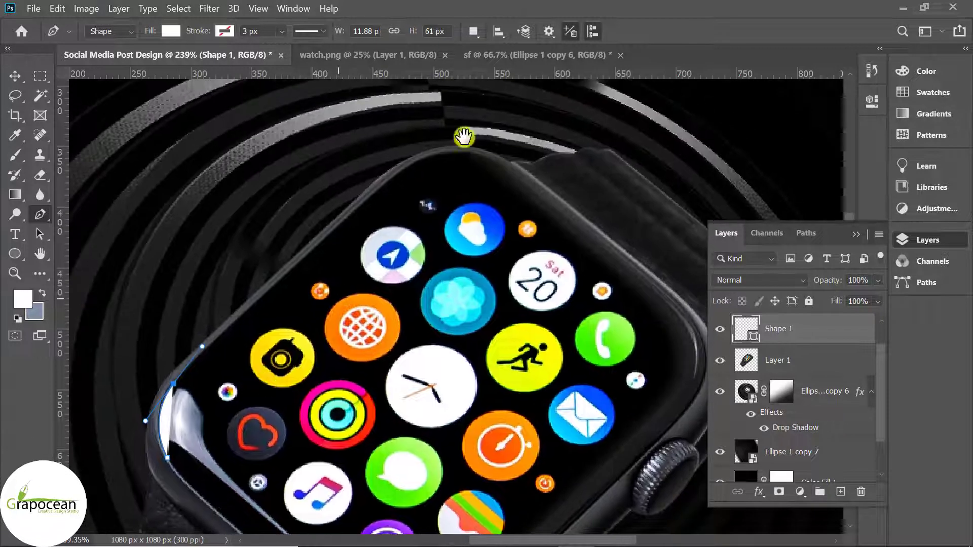
{"action": "left_click_drag", "start_coordinate": [385, 184], "coordinate": [413, 160]}
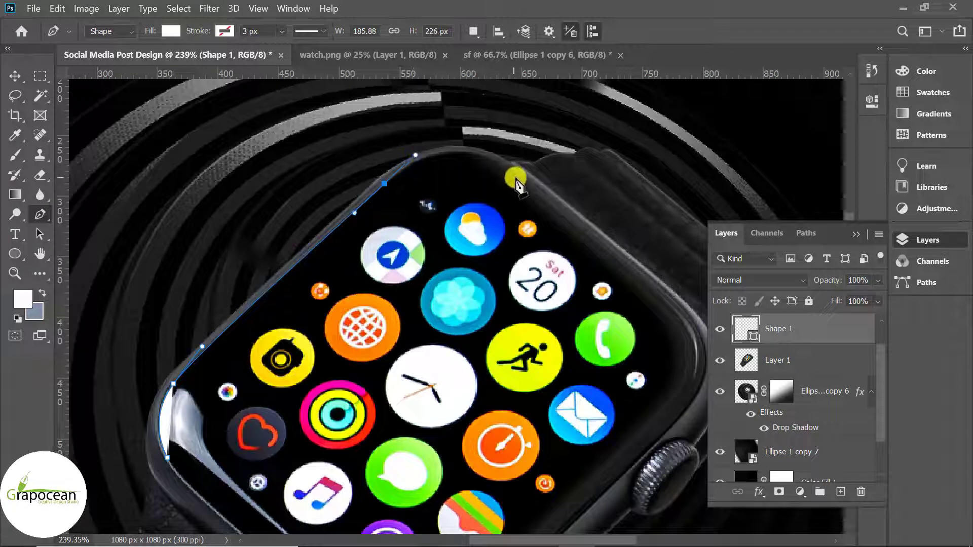
{"action": "left_click_drag", "start_coordinate": [521, 178], "coordinate": [571, 223]}
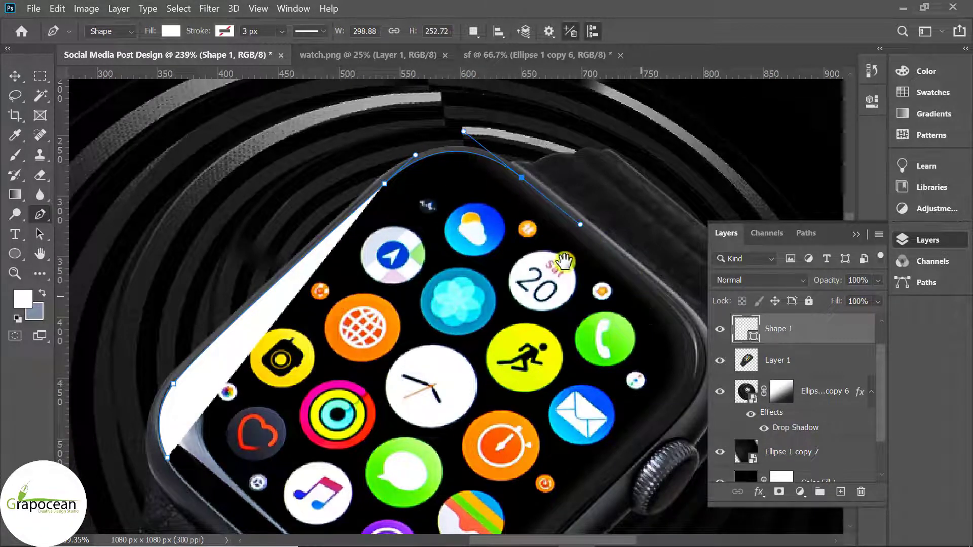
{"action": "scroll", "coordinate": [564, 261], "scroll_direction": "down", "scroll_amount": 4}
{"action": "scroll", "coordinate": [563, 262], "scroll_direction": "right", "scroll_amount": 5}
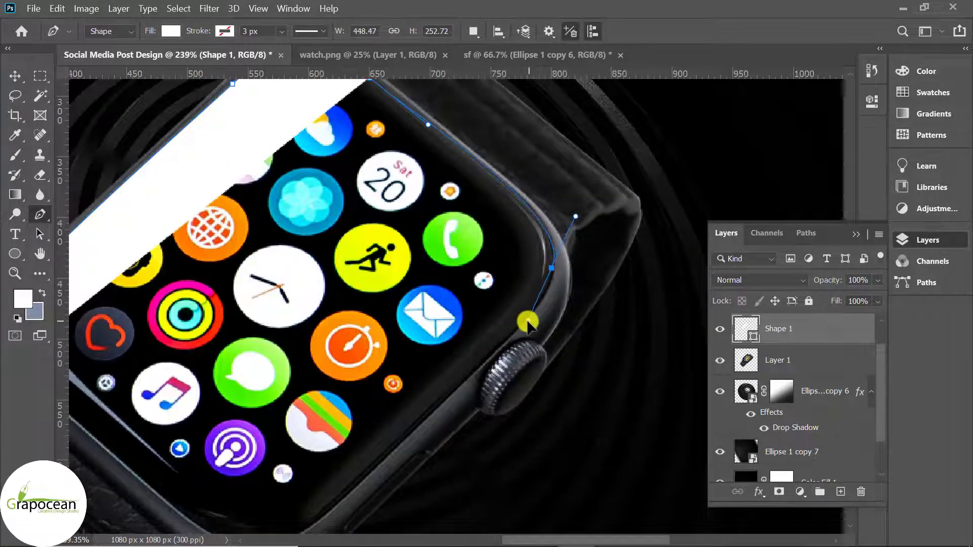
{"action": "left_click_drag", "start_coordinate": [529, 321], "coordinate": [531, 318]}
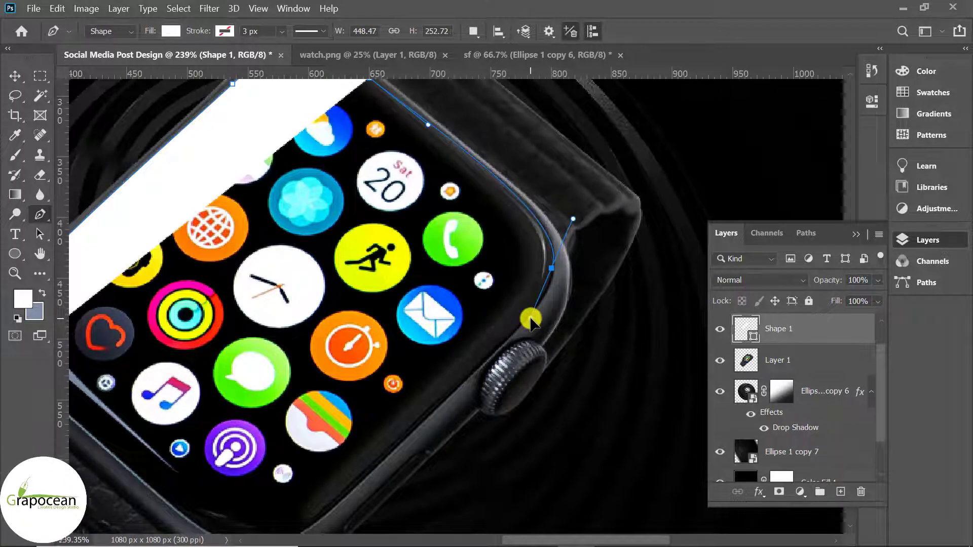
{"action": "left_click_drag", "start_coordinate": [457, 375], "coordinate": [443, 412]}
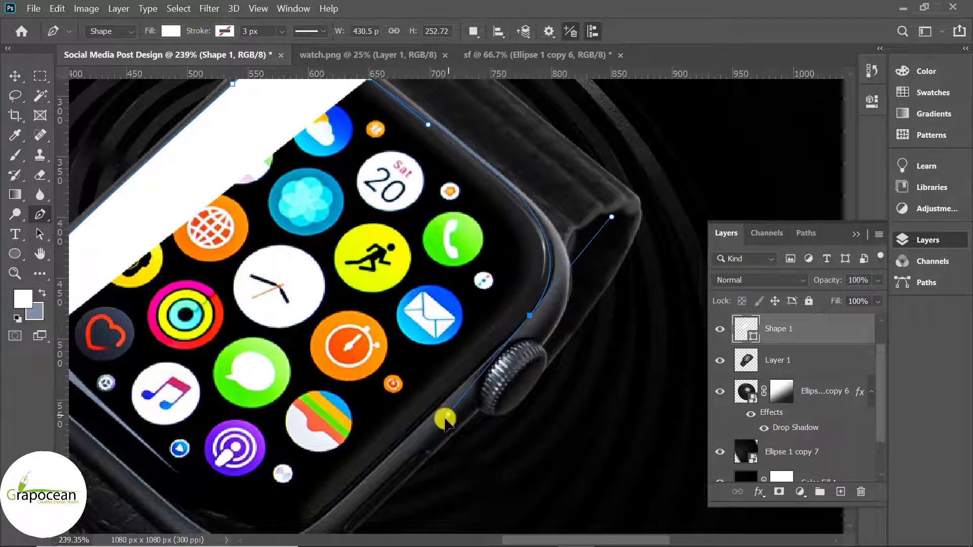
{"action": "key", "text": "ctrl+z"}
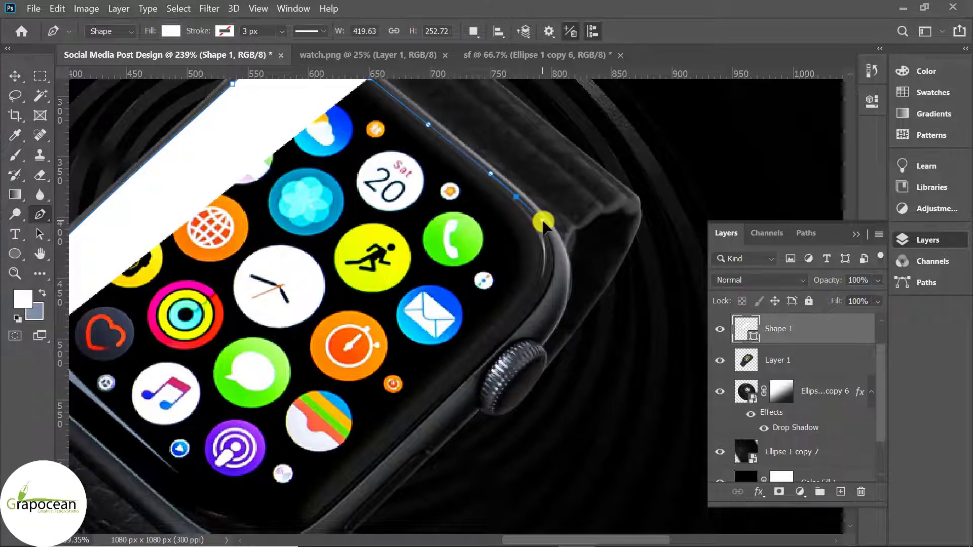
{"action": "mouse_move", "coordinate": [520, 322]}
{"action": "left_mouse_down"}
{"action": "mouse_move", "coordinate": [460, 388]}
{"action": "mouse_move", "coordinate": [469, 395]}
{"action": "left_mouse_up"}
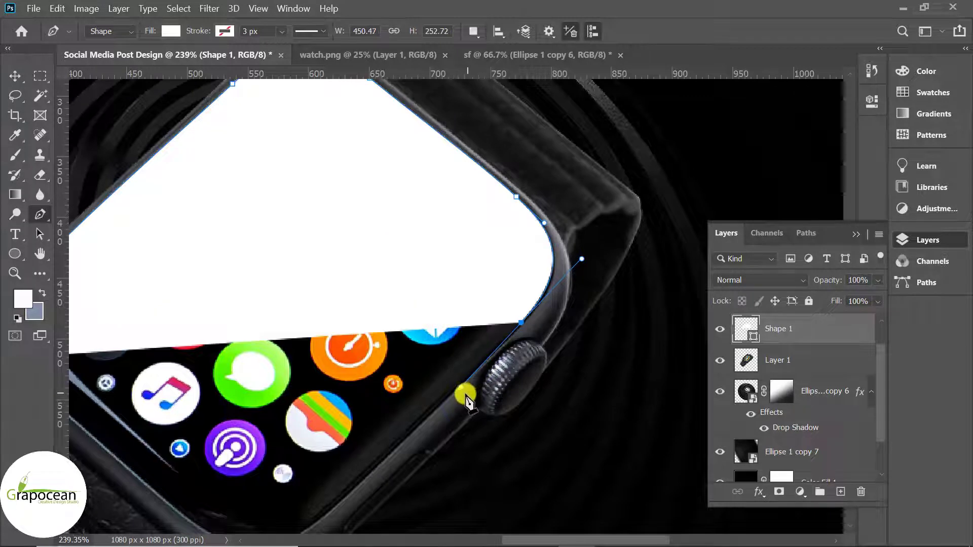
Finish the outline around the screen's bottom corner and close the shape.
{"action": "scroll", "coordinate": [270, 482], "scroll_direction": "down", "scroll_amount": 2}
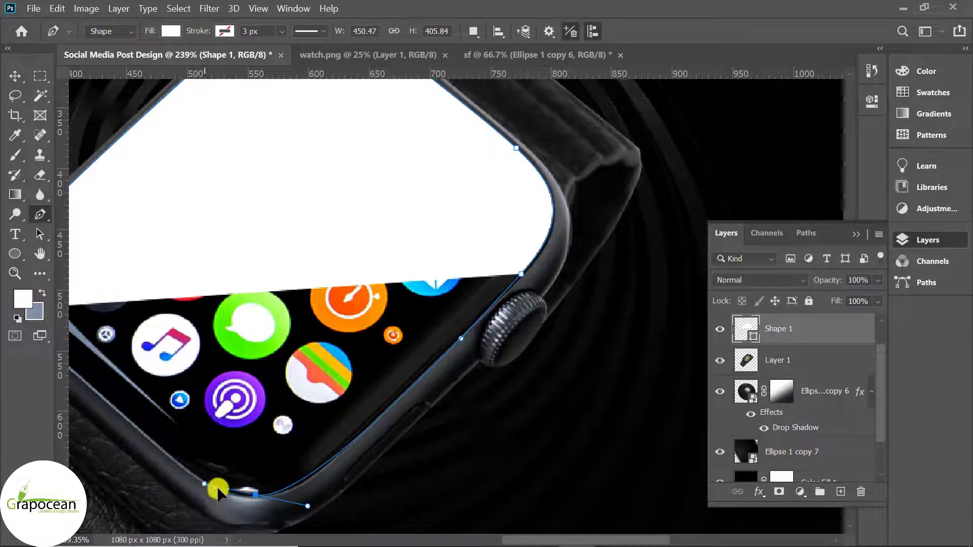
{"action": "left_click", "coordinate": [330, 468]}
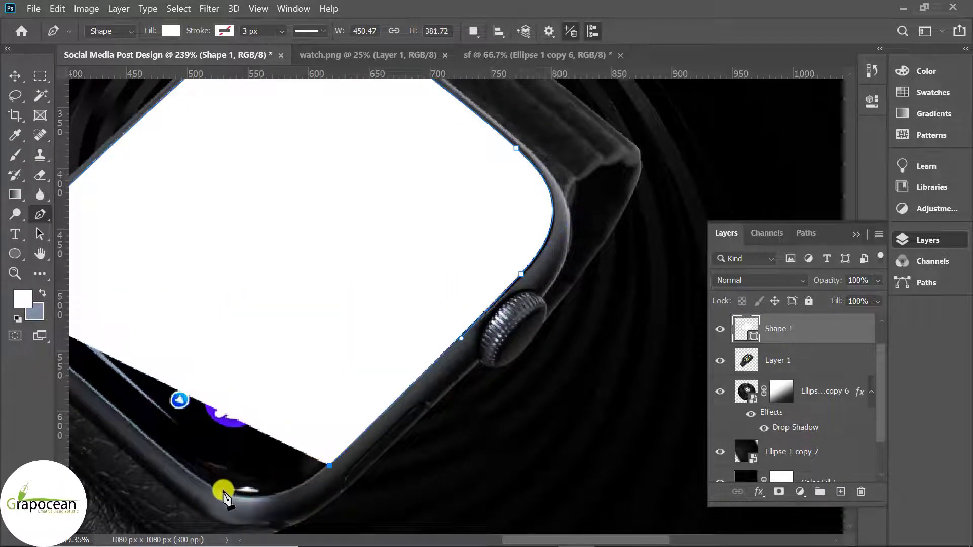
{"action": "left_click_drag", "start_coordinate": [159, 451], "coordinate": [137, 434]}
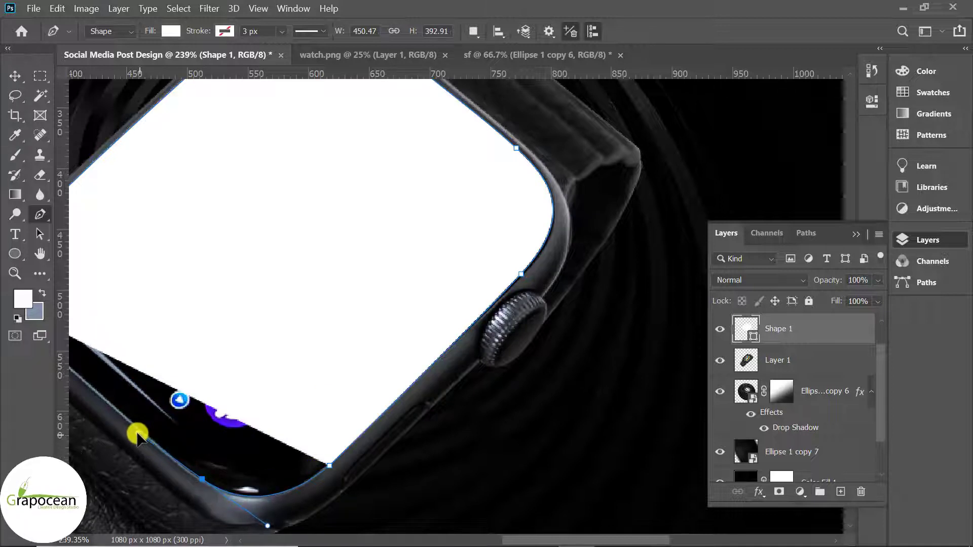
{"action": "left_click_drag", "start_coordinate": [162, 398], "coordinate": [324, 428]}
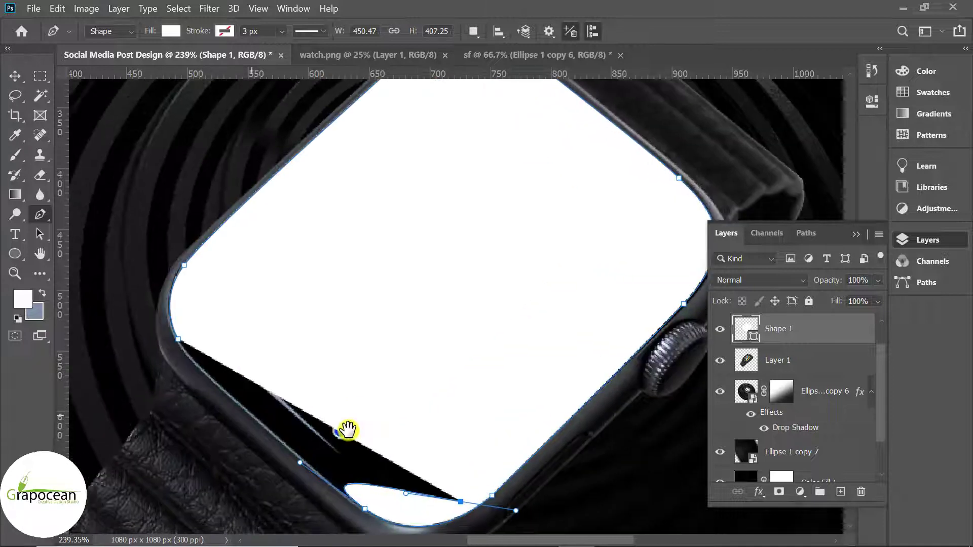
{"action": "left_click", "coordinate": [180, 346]}
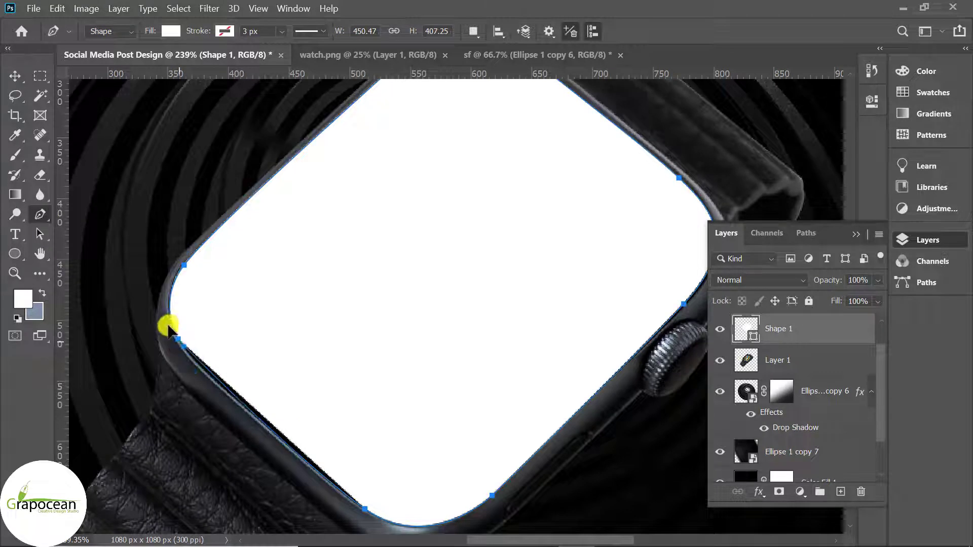
{"action": "left_click_drag", "start_coordinate": [176, 313], "coordinate": [178, 325]}
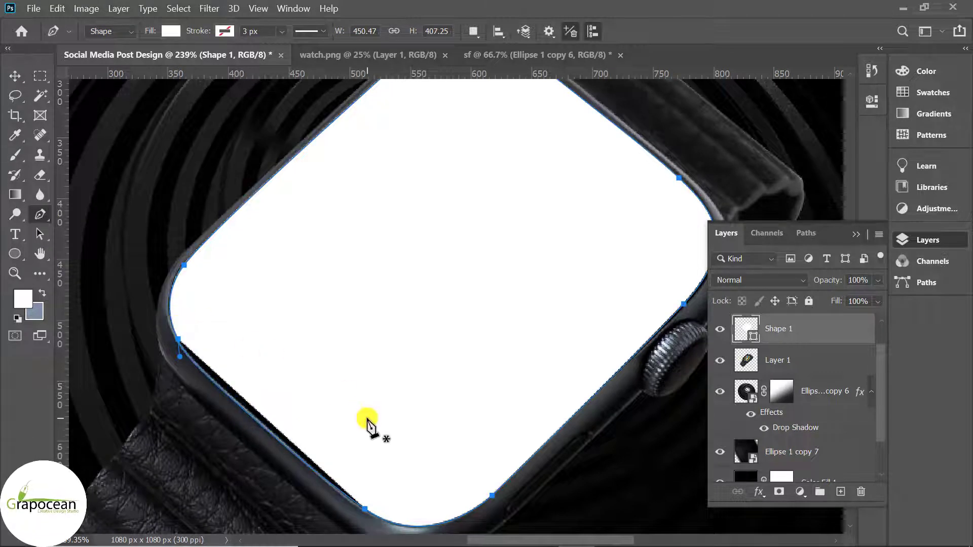
{"action": "scroll", "coordinate": [366, 418], "scroll_direction": "down", "scroll_amount": 5}
Switch to the Move tool, deselect the screen shape and make Layer 1 active.
{"action": "left_click", "coordinate": [11, 78]}
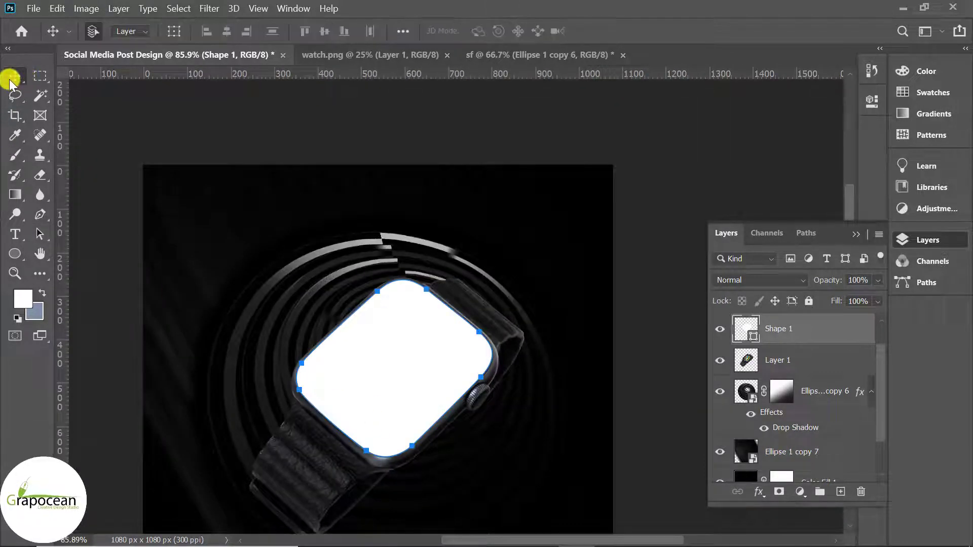
{"action": "left_click", "coordinate": [40, 76]}
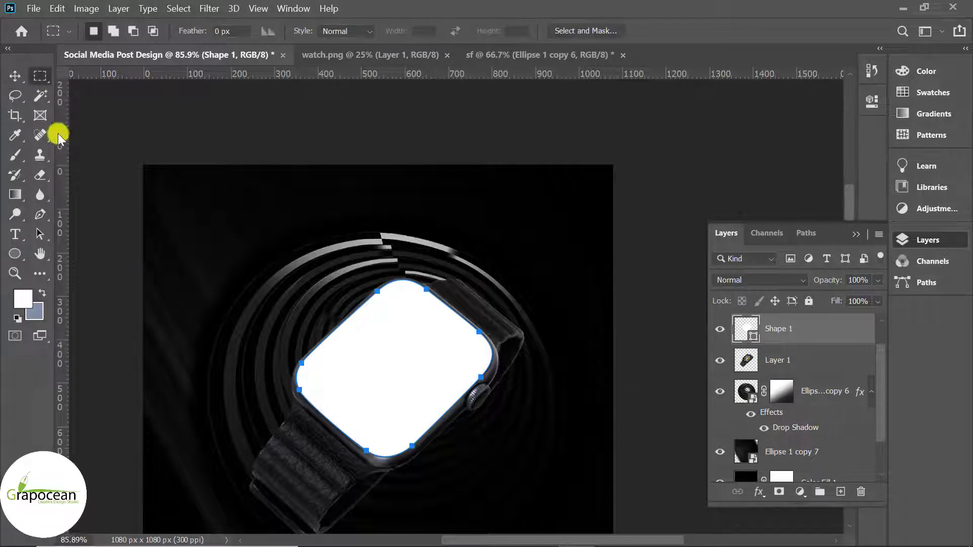
{"action": "key", "text": "v"}
{"action": "left_click", "coordinate": [579, 366]}
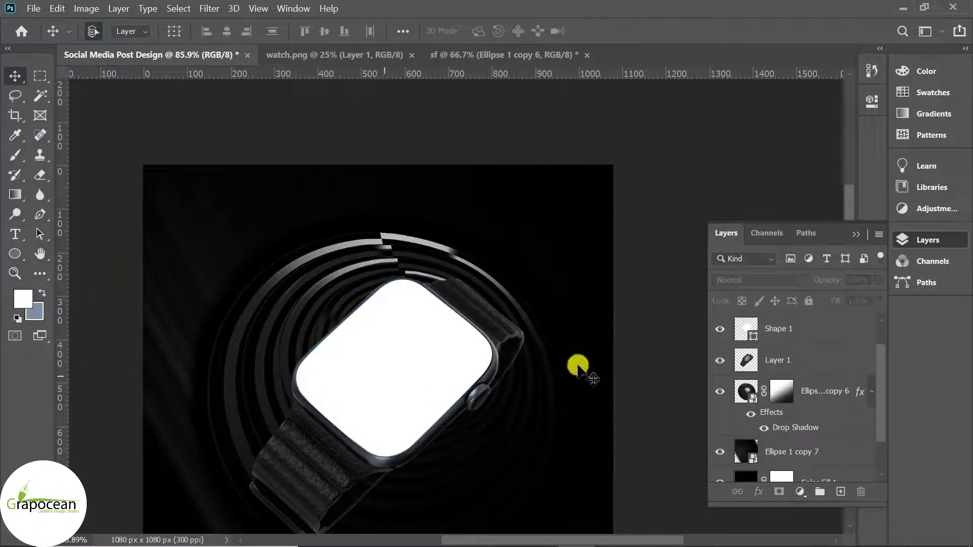
{"action": "left_click", "coordinate": [744, 331], "text": "ctrl"}
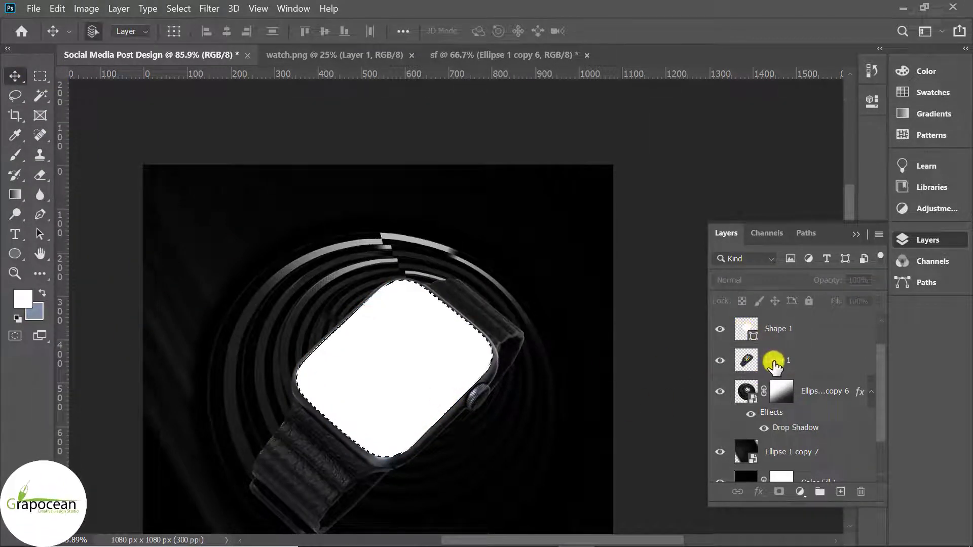
Copy the watch screen selection to a new layer and place Shape 1 above Layer 2.
{"action": "left_click", "coordinate": [800, 371]}
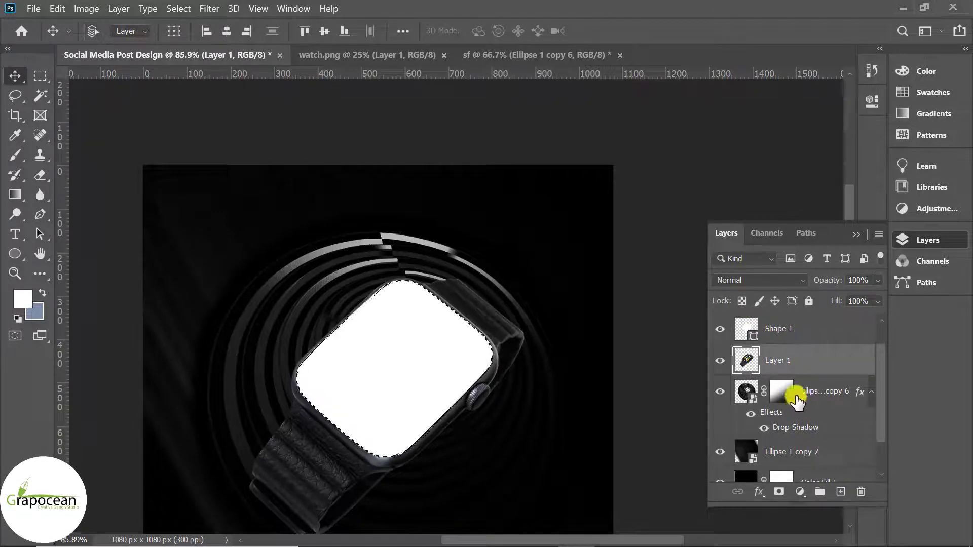
{"action": "key", "text": "ctrl+j"}
{"action": "left_click_drag", "start_coordinate": [841, 327], "coordinate": [805, 377]}
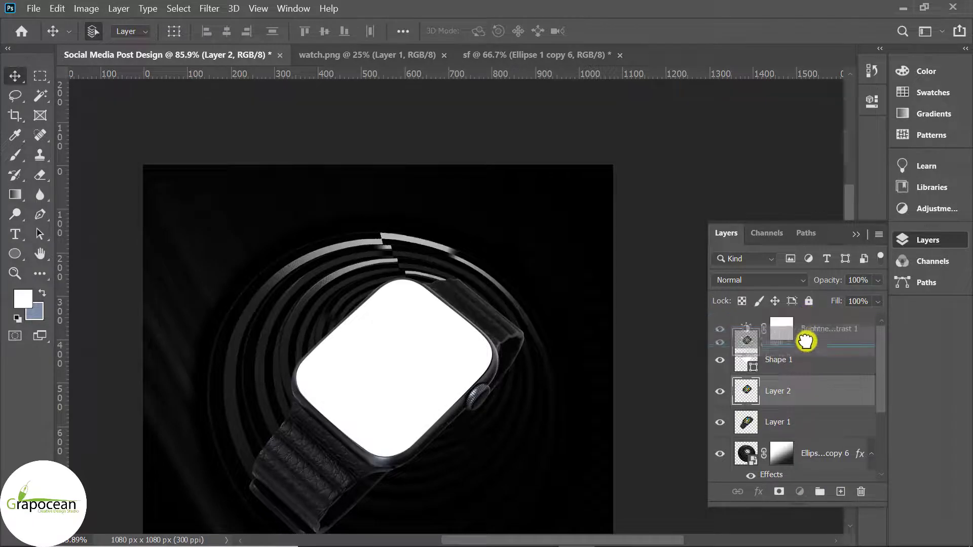
{"action": "left_click_drag", "start_coordinate": [806, 376], "coordinate": [808, 352]}
Merge the watch into a new top layer at 66% opacity.
{"action": "key", "text": "ctrl+minus"}
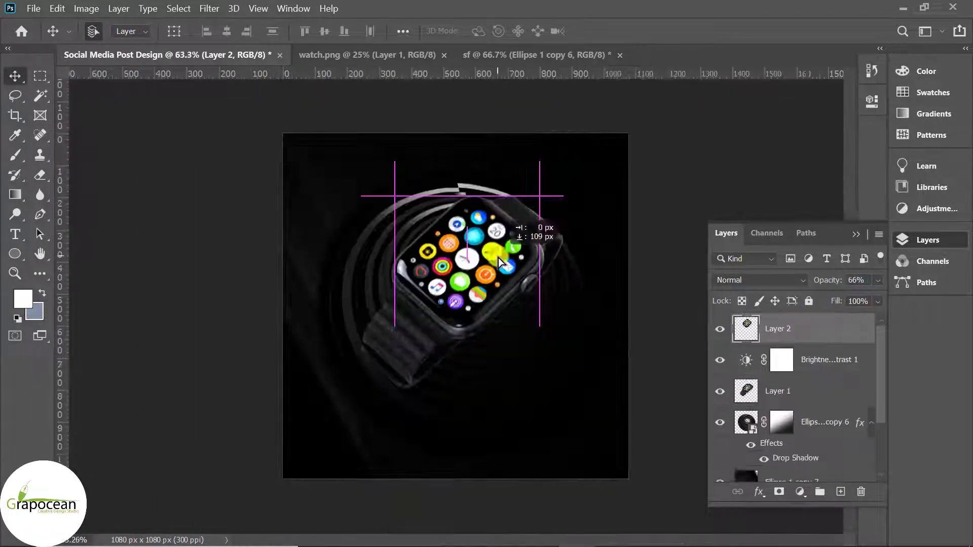
{"action": "key", "text": "6"}
{"action": "key", "text": "6"}
{"action": "scroll", "coordinate": [561, 304], "scroll_direction": "up", "scroll_amount": 3}
{"action": "scroll", "coordinate": [559, 330], "scroll_direction": "up", "scroll_amount": 1}
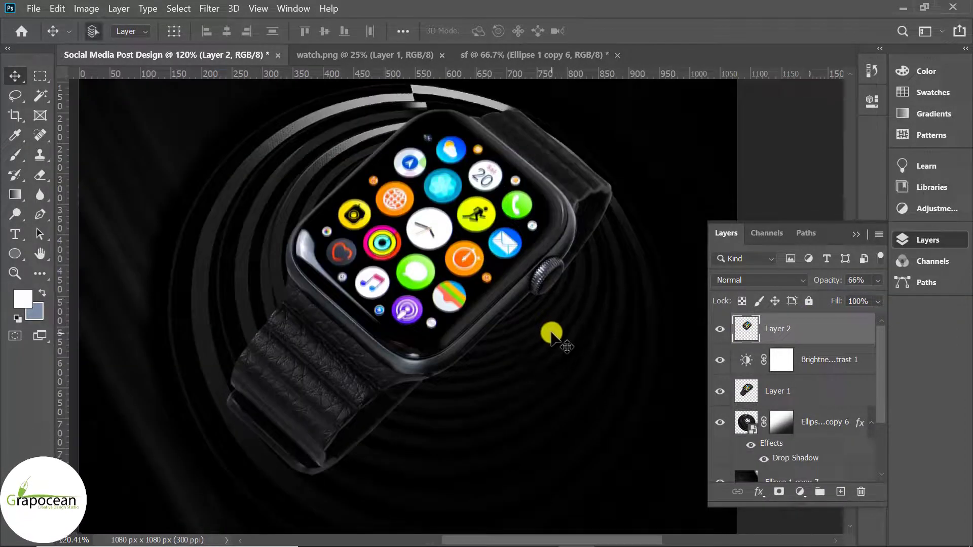
{"action": "left_click", "coordinate": [217, 10]}
{"action": "mouse_move", "coordinate": [217, 167]}
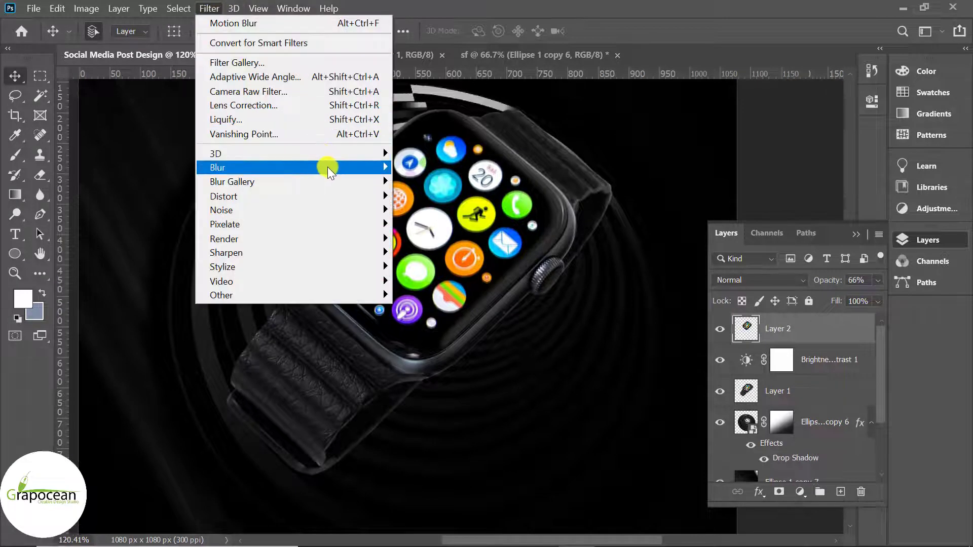
Apply a -67°, 246-pixel Motion Blur to Layer 2.
{"action": "left_click", "coordinate": [436, 256]}
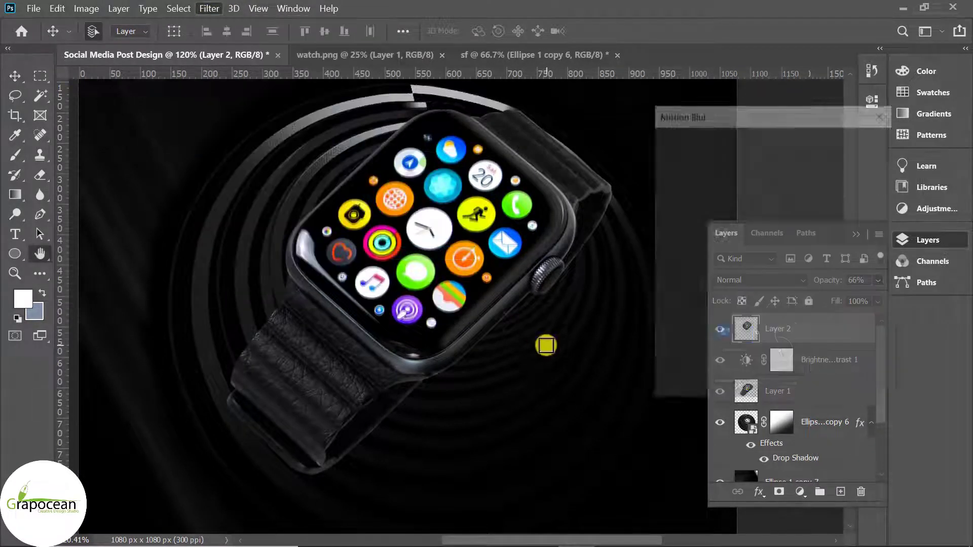
{"action": "left_click_drag", "start_coordinate": [719, 382], "coordinate": [725, 384]}
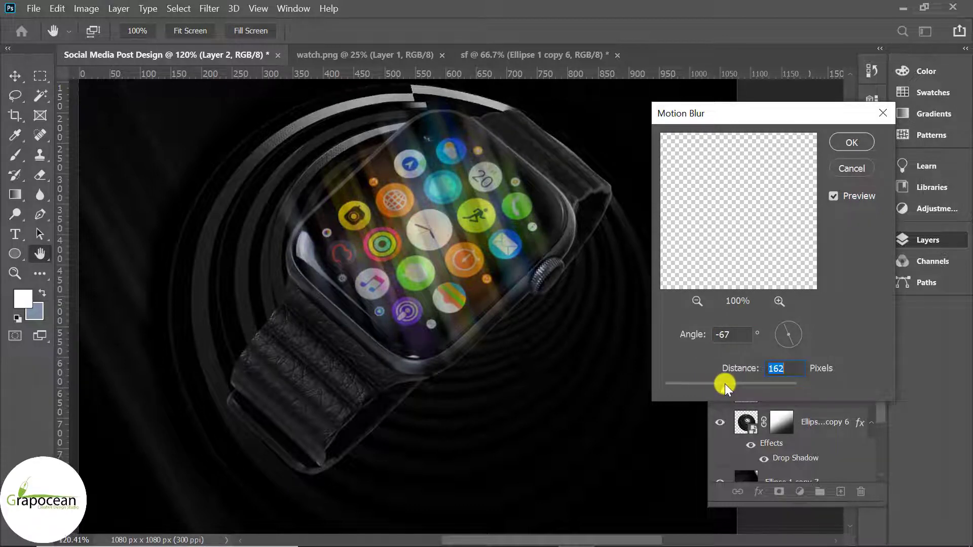
{"action": "left_click", "coordinate": [744, 383]}
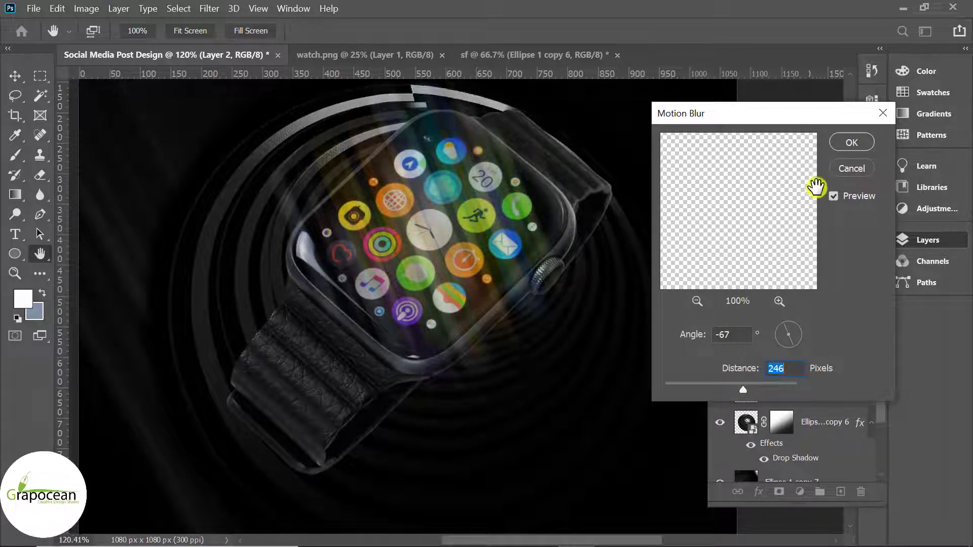
{"action": "left_click", "coordinate": [850, 143]}
Set Layer 2's blend mode to Divide.
{"action": "left_click", "coordinate": [751, 283]}
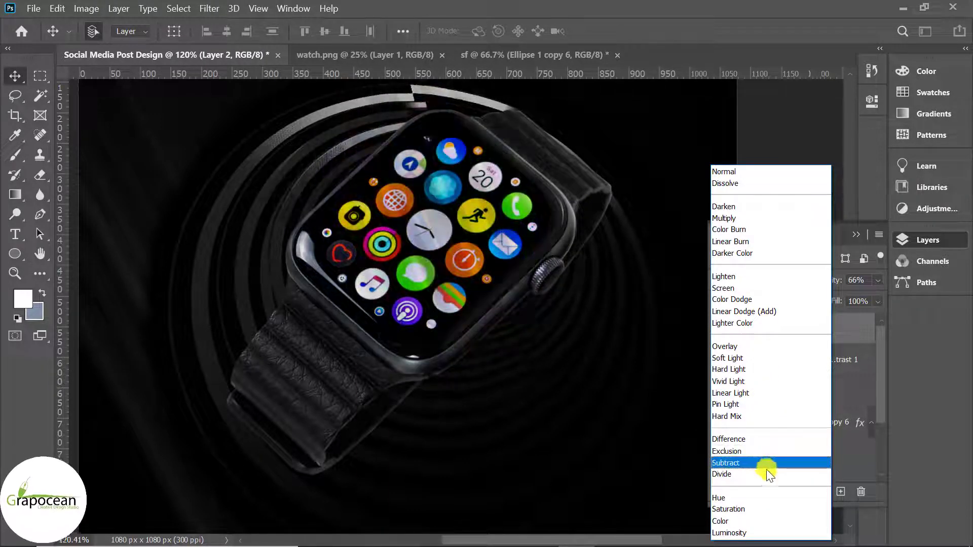
{"action": "left_click", "coordinate": [766, 474]}
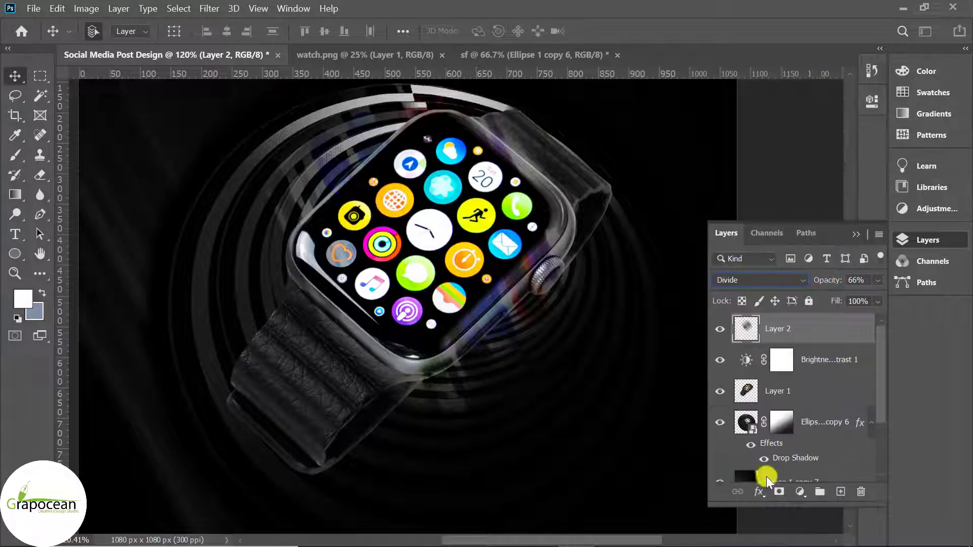
{"action": "left_click", "coordinate": [624, 441], "text": "ctrl"}
{"action": "scroll", "coordinate": [620, 437], "scroll_direction": "down", "scroll_amount": 2}
{"action": "scroll", "coordinate": [619, 431], "scroll_direction": "down", "scroll_amount": 2}
{"action": "scroll", "coordinate": [618, 430], "scroll_direction": "up", "scroll_amount": 2}
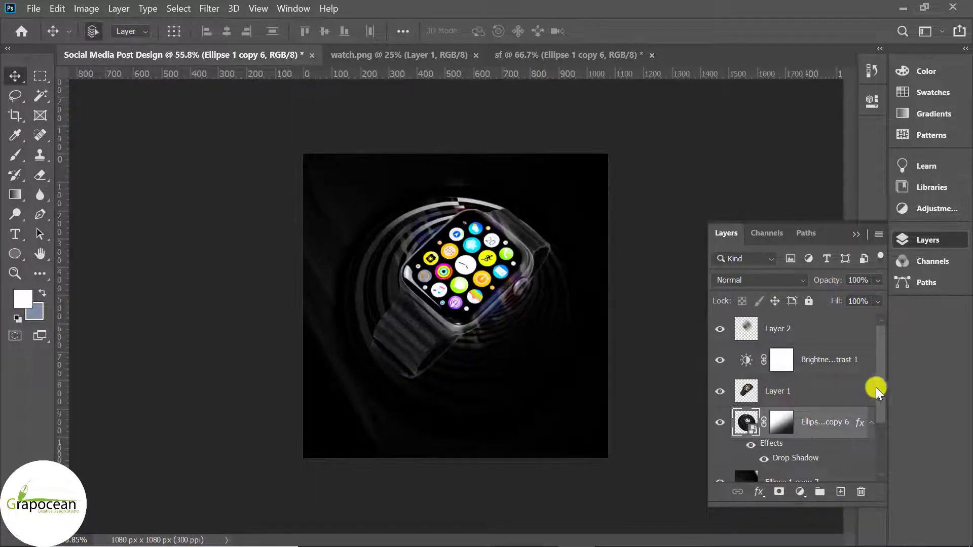
Move Layer 2 below Layer 1 and enlarge it to about 163%.
{"action": "left_click_drag", "start_coordinate": [820, 329], "coordinate": [811, 408]}
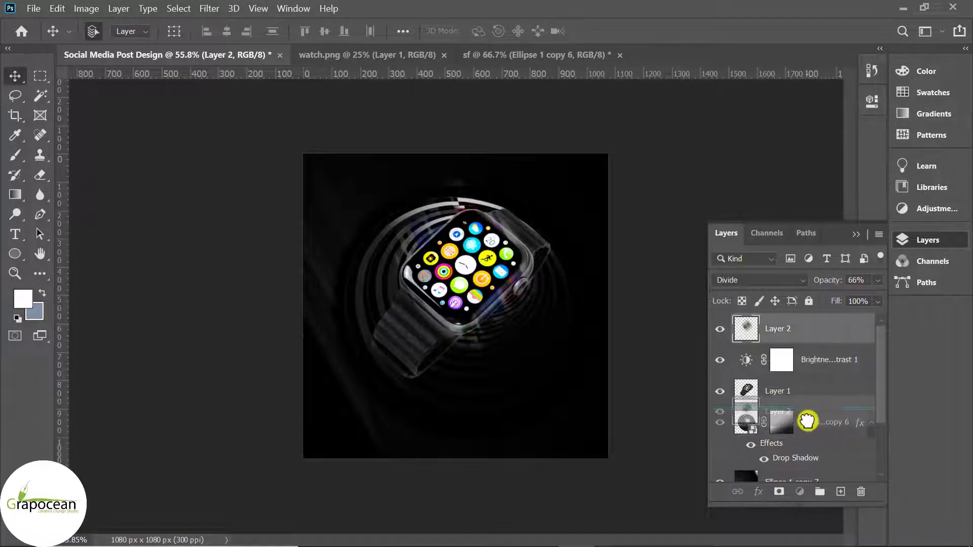
{"action": "key", "text": "ctrl+t"}
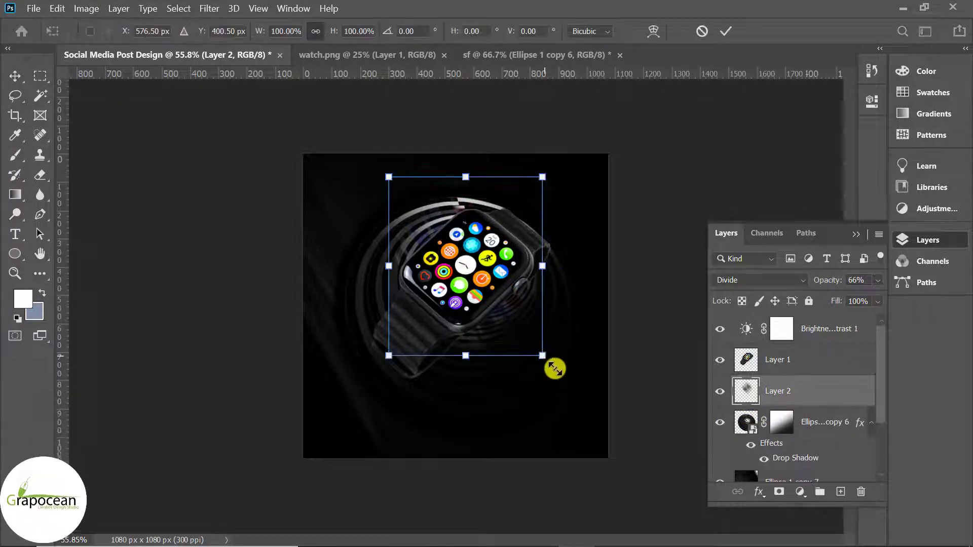
{"action": "mouse_move", "coordinate": [551, 367]}
{"action": "left_mouse_down"}
{"action": "mouse_move", "coordinate": [613, 413]}
{"action": "mouse_move", "coordinate": [530, 371]}
{"action": "left_mouse_up"}
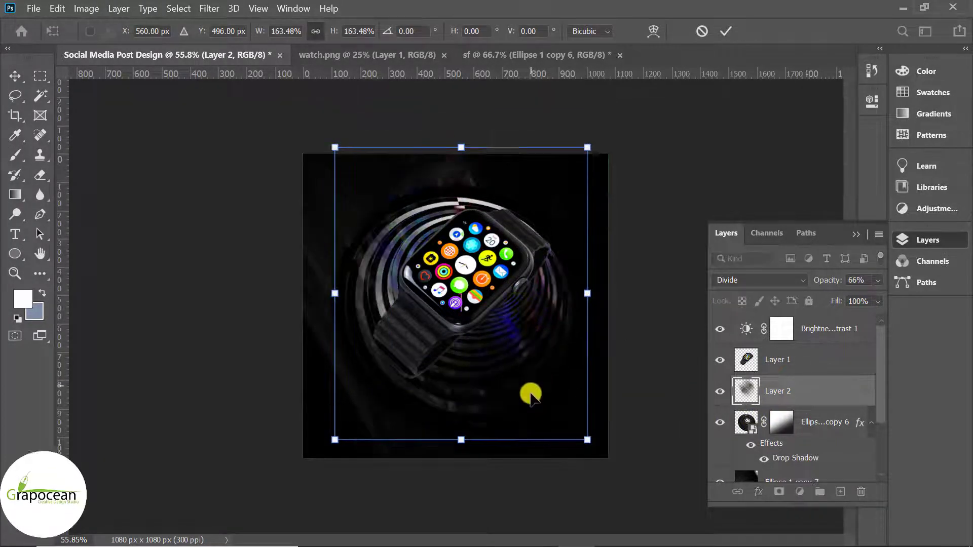
{"action": "left_click", "coordinate": [724, 30]}
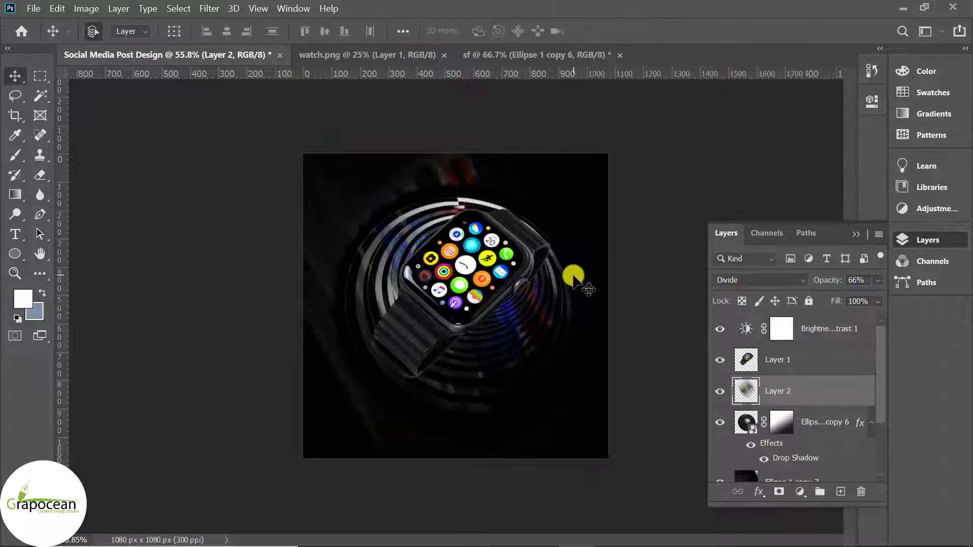
Mask Layer 2 to the Ellipse copy 6 ring selection.
{"action": "left_click", "coordinate": [749, 423], "text": "ctrl"}
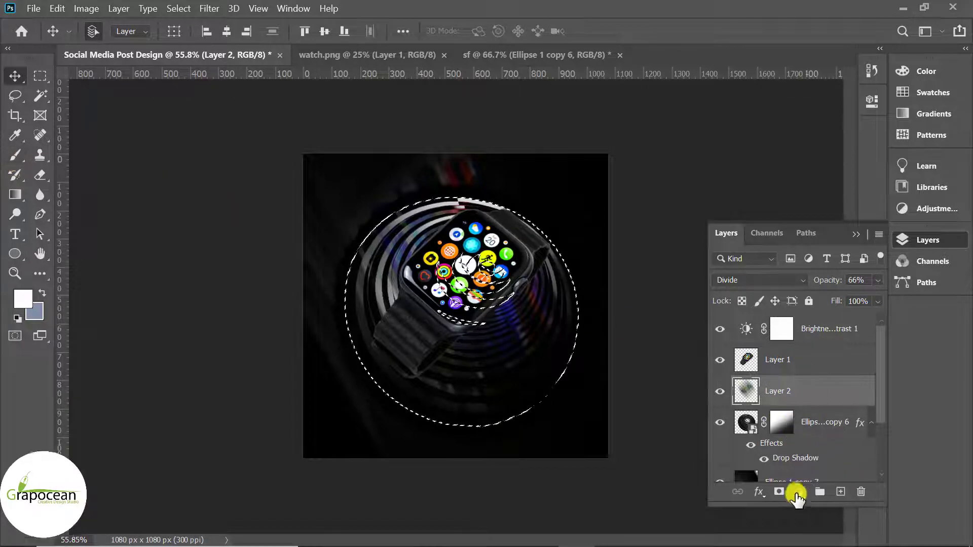
{"action": "left_click", "coordinate": [780, 492]}
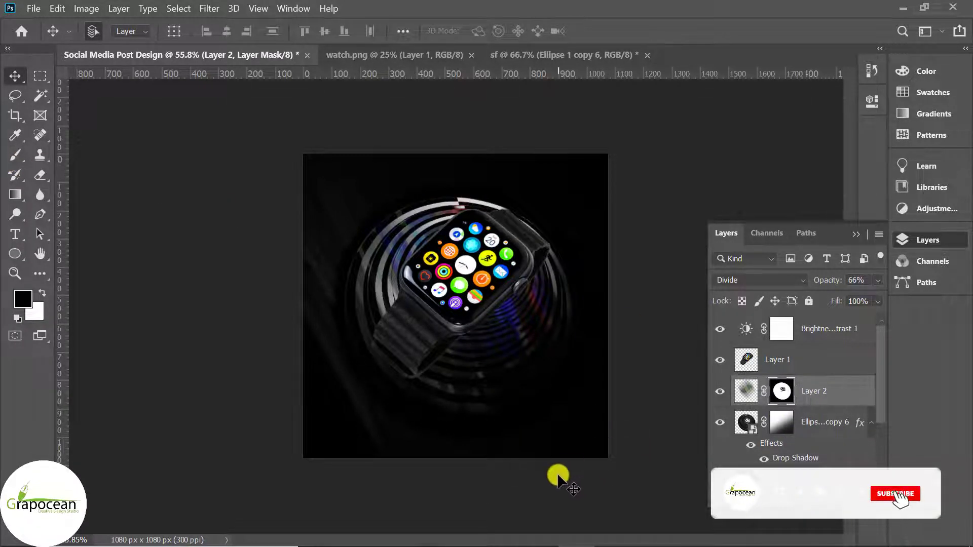
{"action": "scroll", "coordinate": [559, 477], "scroll_direction": "up", "scroll_amount": 1}
{"action": "scroll", "coordinate": [559, 478], "scroll_direction": "down", "scroll_amount": 2}
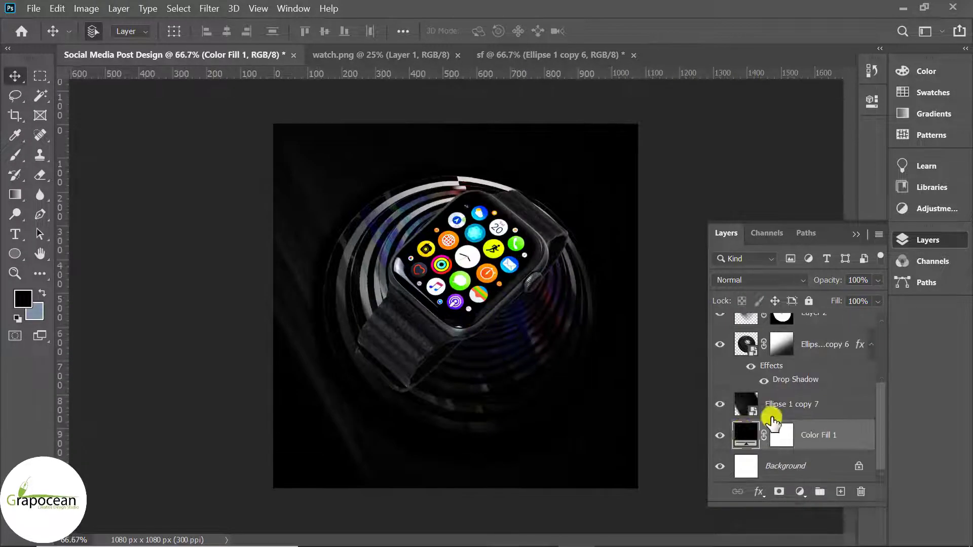
Paint soft blue glow dabs on new layers beside the watch.
{"action": "left_click", "coordinate": [840, 491]}
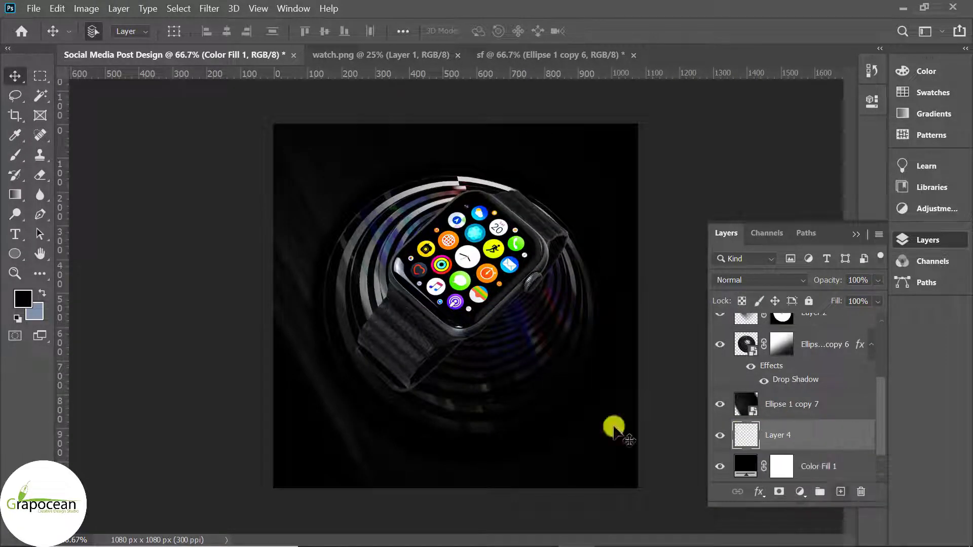
{"action": "left_click", "coordinate": [22, 151]}
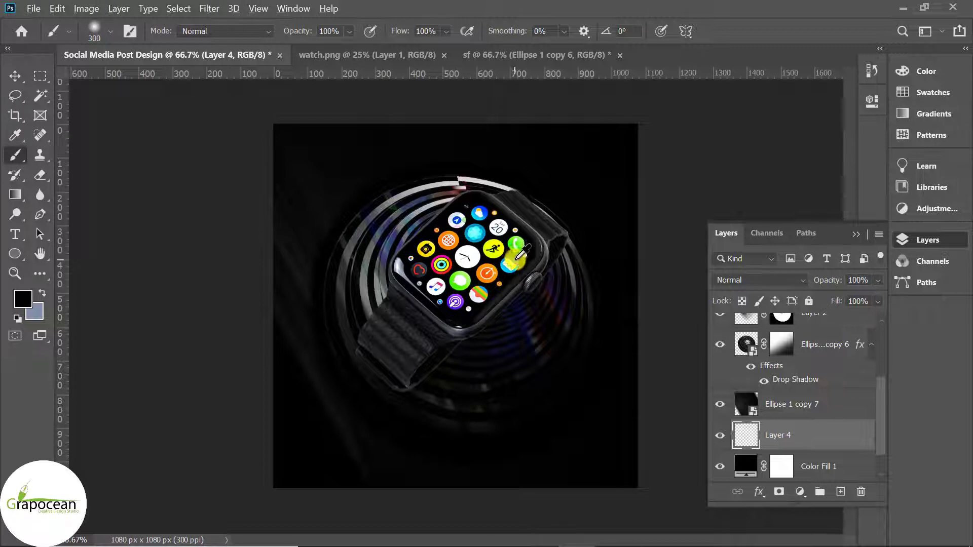
{"action": "left_click", "coordinate": [564, 257]}
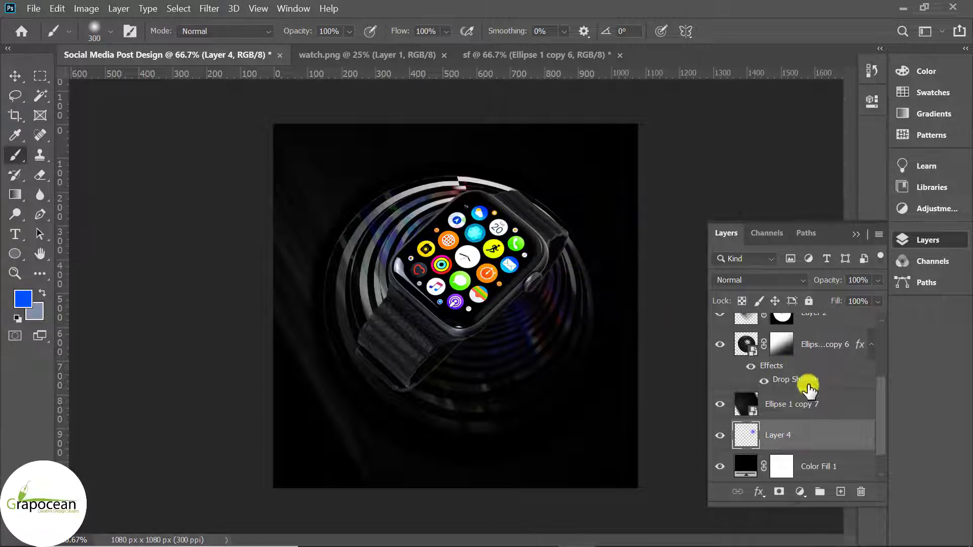
{"action": "left_click", "coordinate": [836, 413]}
{"action": "left_click", "coordinate": [840, 492]}
{"action": "left_click", "coordinate": [565, 239]}
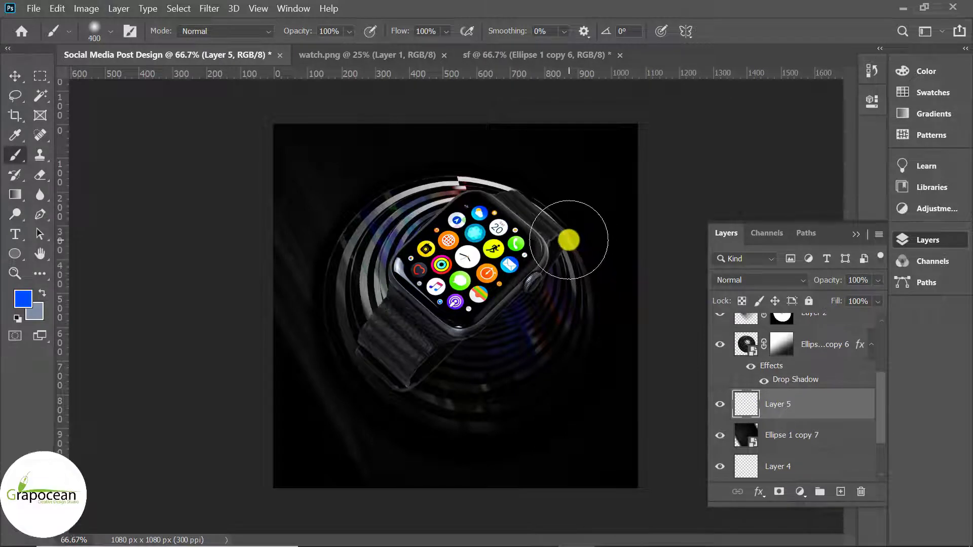
{"action": "left_click", "coordinate": [569, 240]}
{"action": "key", "text": "ctrl+minus"}
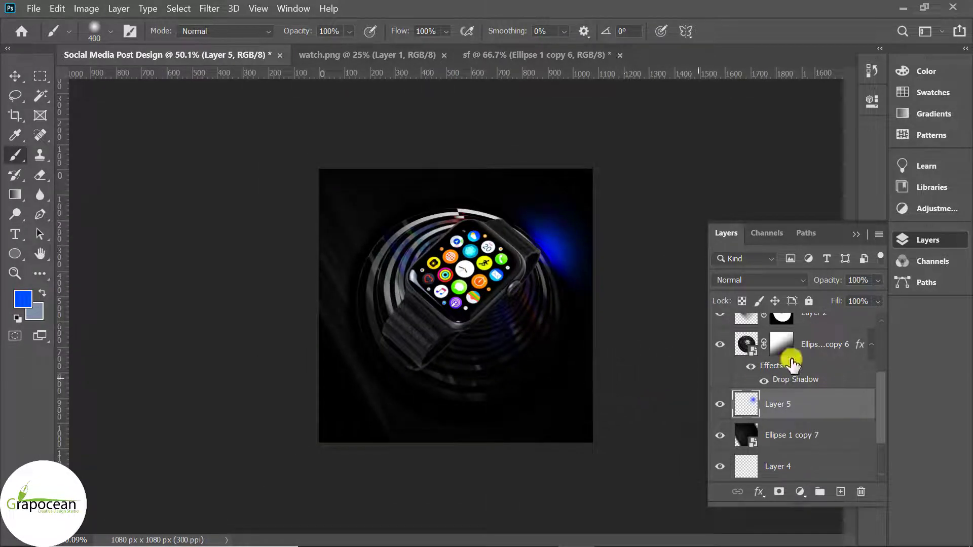
Preview blend modes on the blue glow and move its layer just under Layer 1.
{"action": "left_click", "coordinate": [766, 279]}
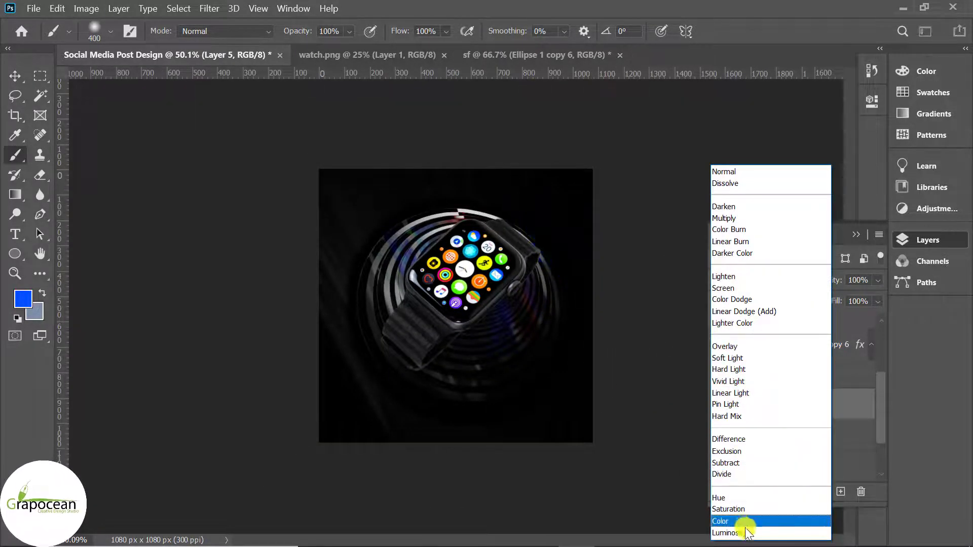
{"action": "left_click", "coordinate": [603, 485]}
{"action": "left_click_drag", "start_coordinate": [812, 404], "coordinate": [788, 375]}
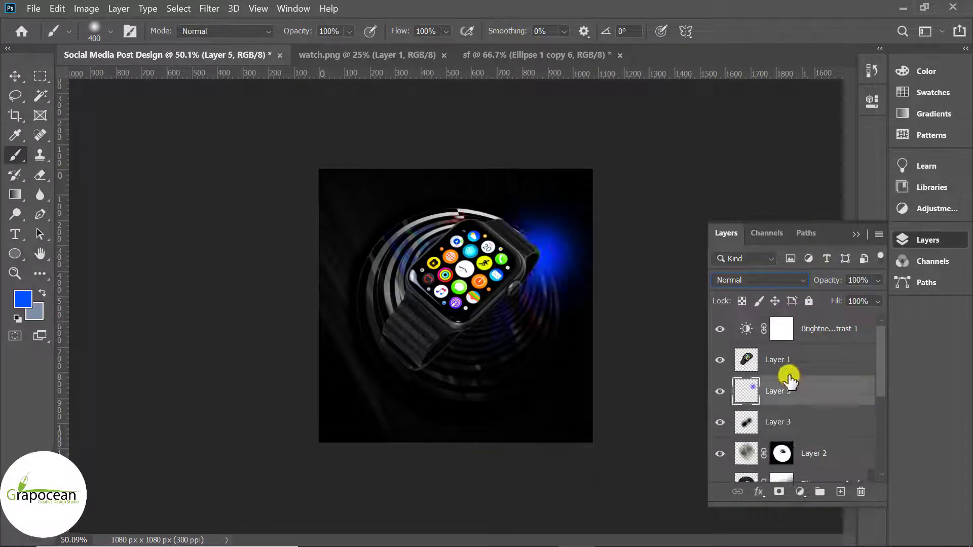
{"action": "left_click", "coordinate": [774, 279]}
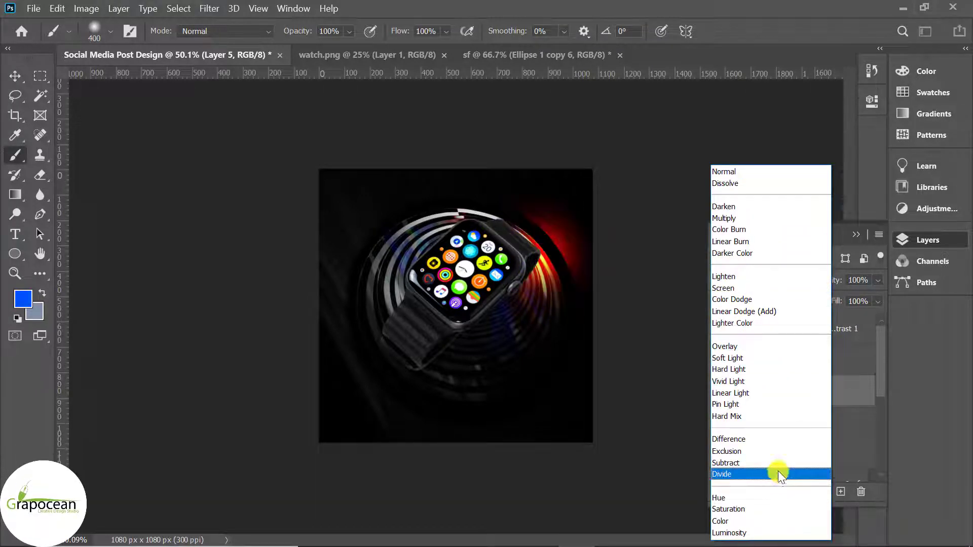
{"action": "left_click", "coordinate": [770, 520]}
Paint a green glow left of the strap on a new layer blended in Divide.
{"action": "left_click", "coordinate": [841, 491]}
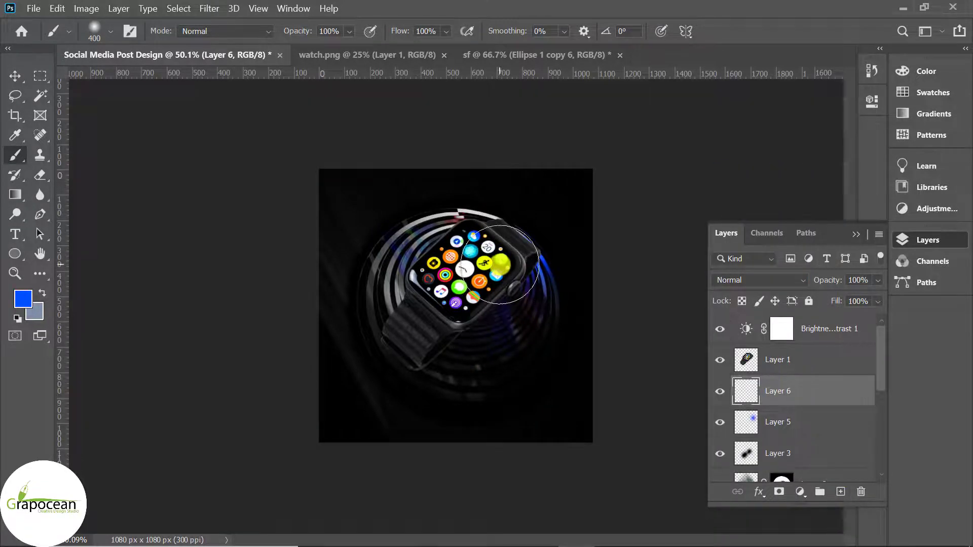
{"action": "left_click", "coordinate": [505, 258], "text": "alt"}
{"action": "left_click", "coordinate": [393, 333]}
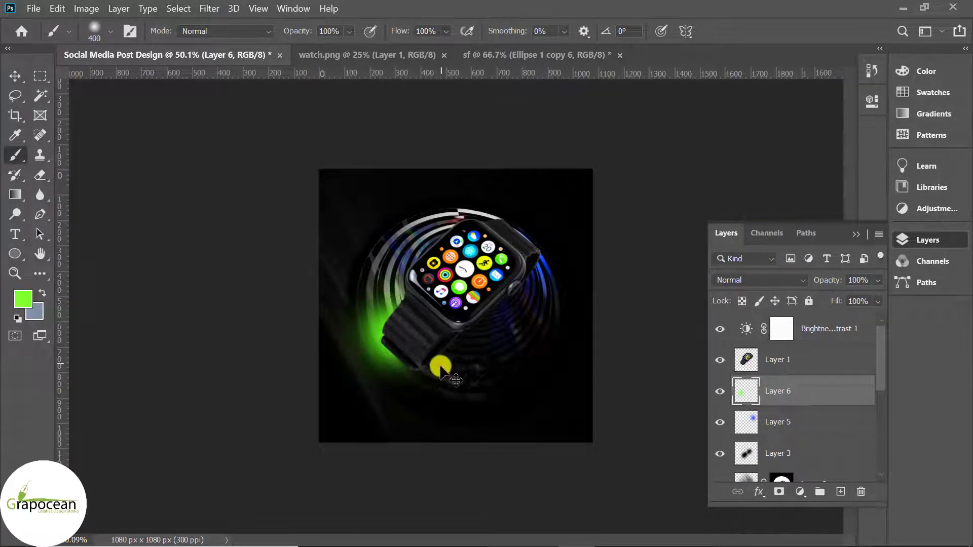
{"action": "key", "text": "ctrl+z"}
{"action": "left_click", "coordinate": [397, 319]}
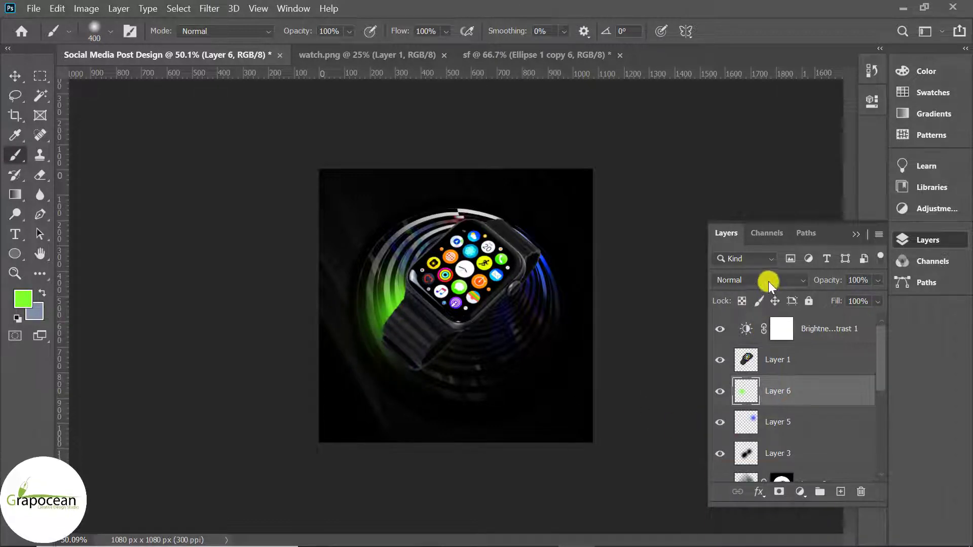
{"action": "left_click", "coordinate": [768, 281]}
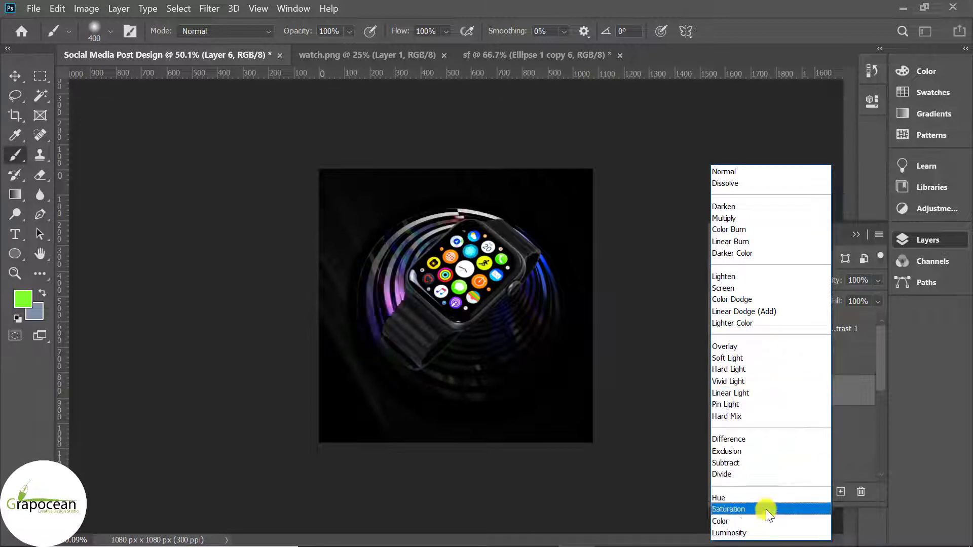
{"action": "left_click", "coordinate": [767, 476]}
{"action": "left_click", "coordinate": [17, 70]}
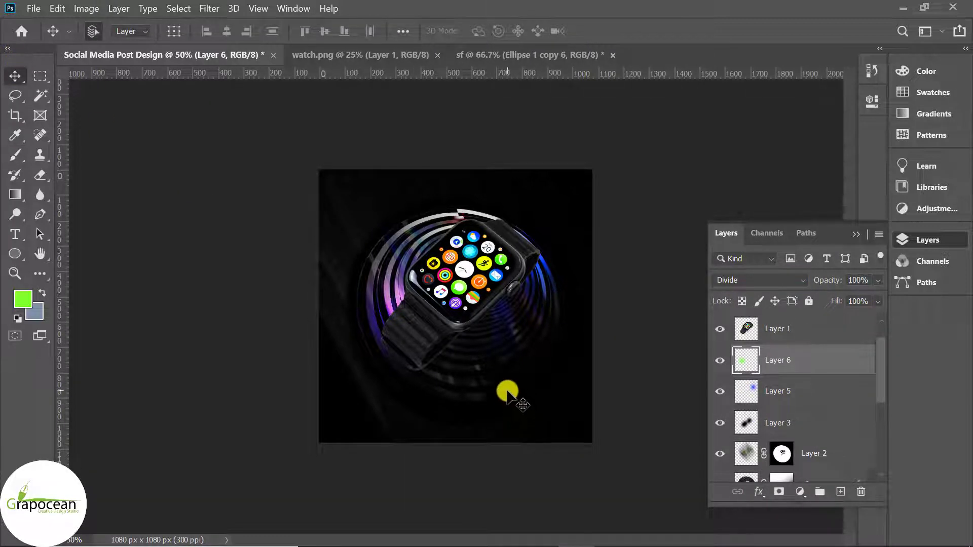
{"action": "left_click", "coordinate": [390, 315]}
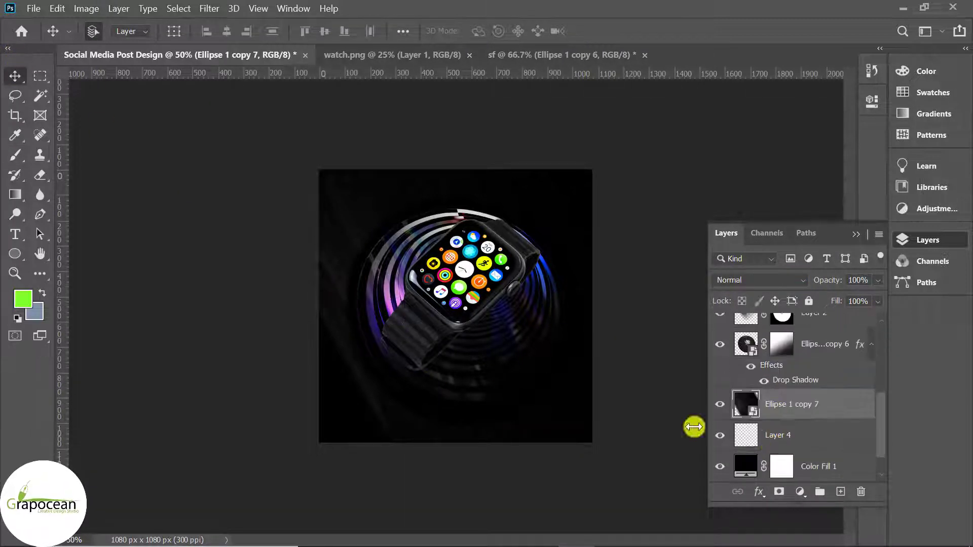
Warp the Ellipse 1 copy 7 ring layer with an Arc style at 100% bend.
{"action": "left_click", "coordinate": [207, 8]}
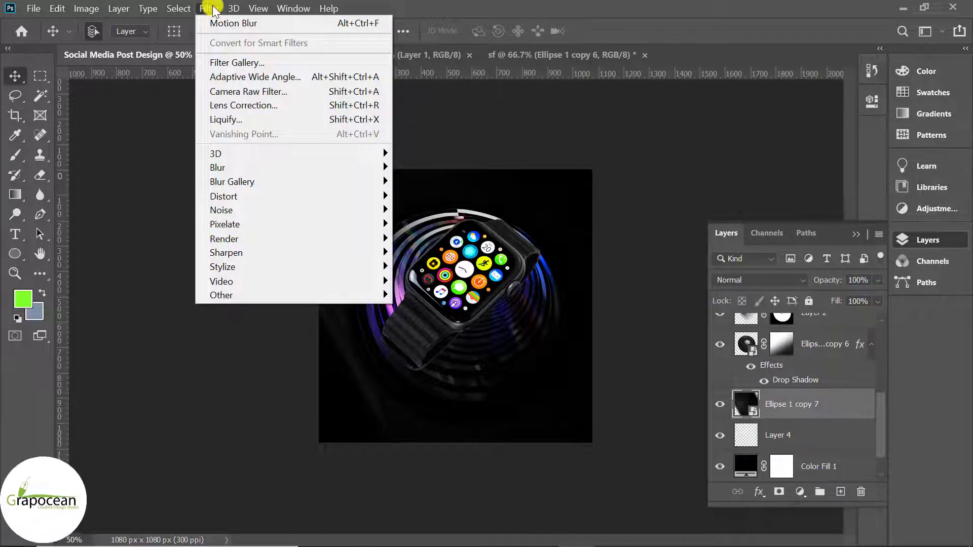
{"action": "left_click", "coordinate": [208, 8]}
{"action": "left_click", "coordinate": [57, 8]}
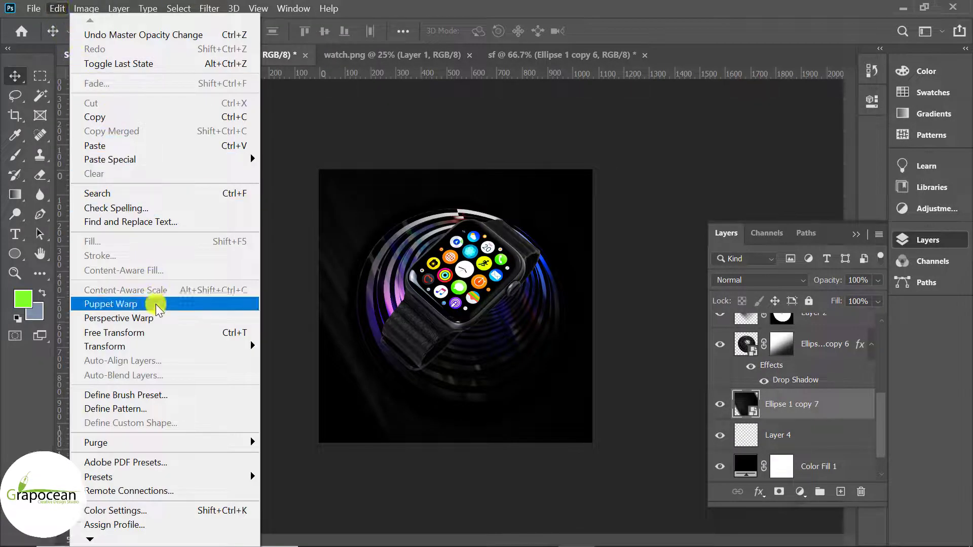
{"action": "mouse_move", "coordinate": [104, 347]}
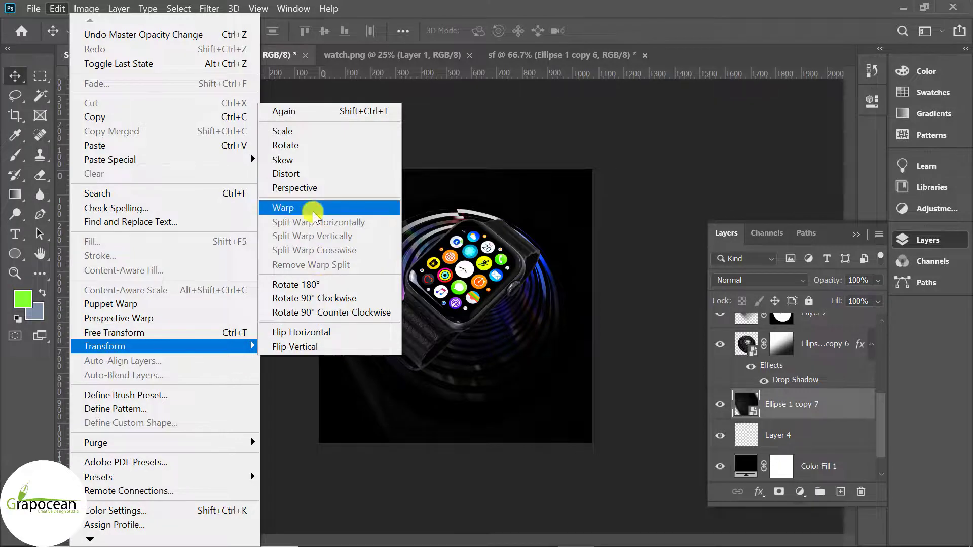
{"action": "left_click", "coordinate": [299, 208]}
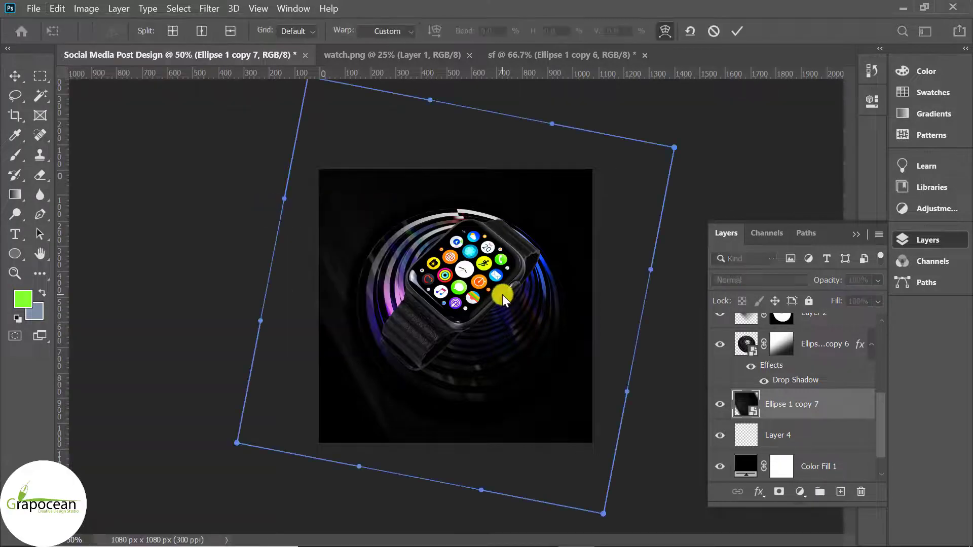
{"action": "left_click", "coordinate": [381, 37]}
{"action": "left_click", "coordinate": [393, 64]}
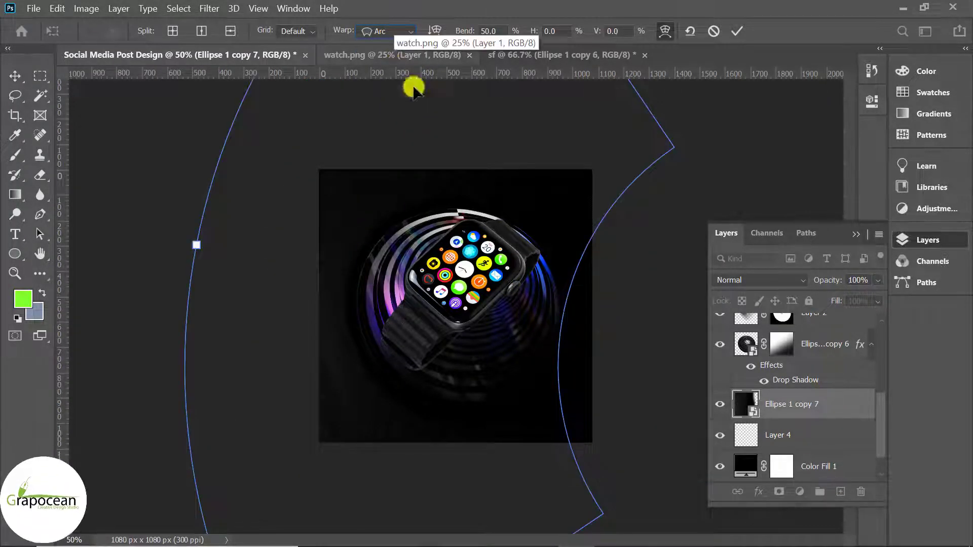
{"action": "left_click_drag", "start_coordinate": [462, 34], "coordinate": [560, 39]}
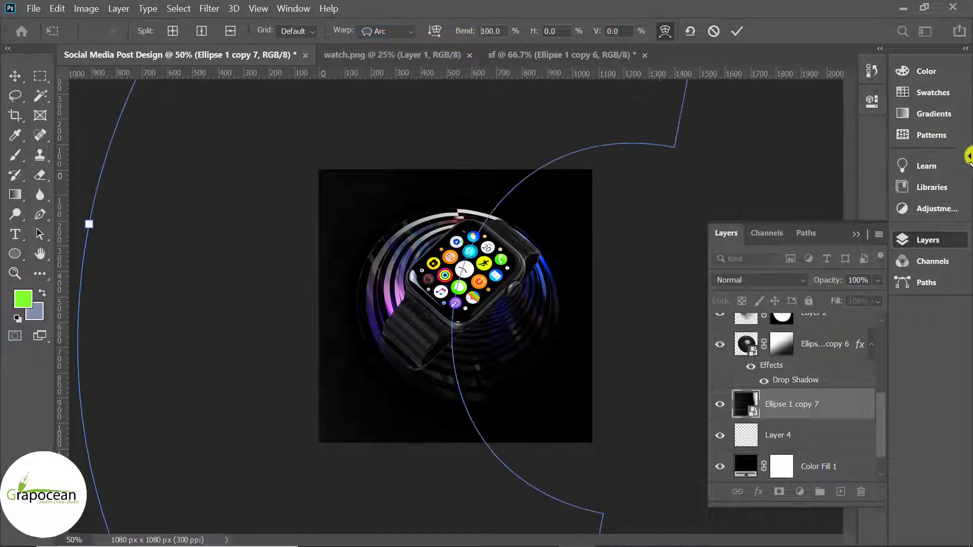
Shift and reshape the warped ring mesh around the watch, then commit the warp.
{"action": "mouse_move", "coordinate": [418, 383]}
{"action": "left_mouse_down"}
{"action": "mouse_move", "coordinate": [546, 377]}
{"action": "mouse_move", "coordinate": [386, 126]}
{"action": "left_mouse_up"}
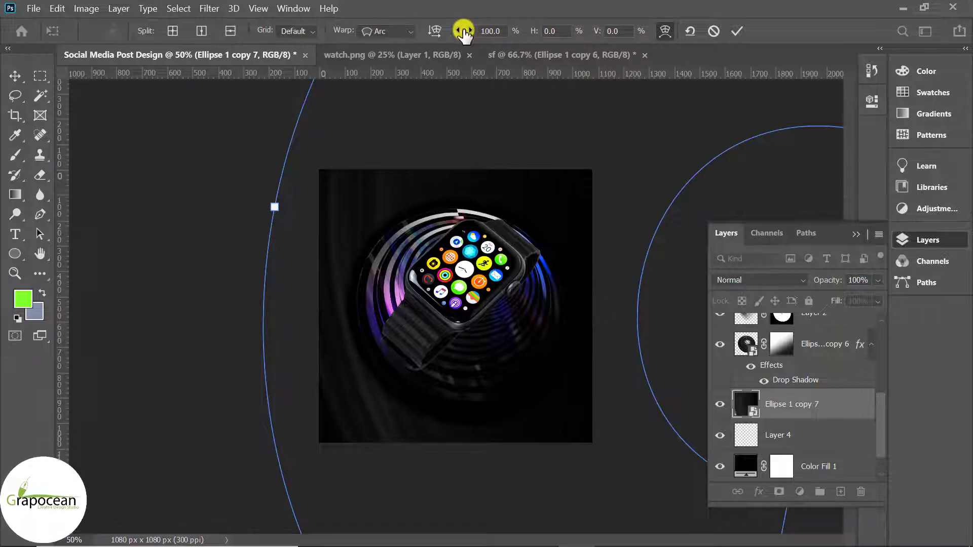
{"action": "scroll", "coordinate": [428, 296], "scroll_direction": "down", "scroll_amount": 5}
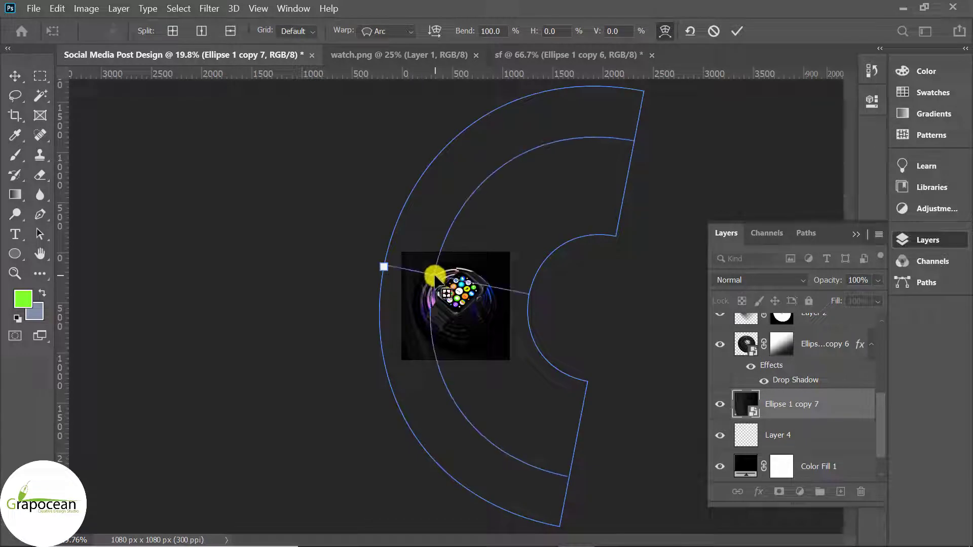
{"action": "mouse_move", "coordinate": [435, 277]}
{"action": "left_mouse_down"}
{"action": "mouse_move", "coordinate": [500, 271]}
{"action": "mouse_move", "coordinate": [418, 268]}
{"action": "left_mouse_up"}
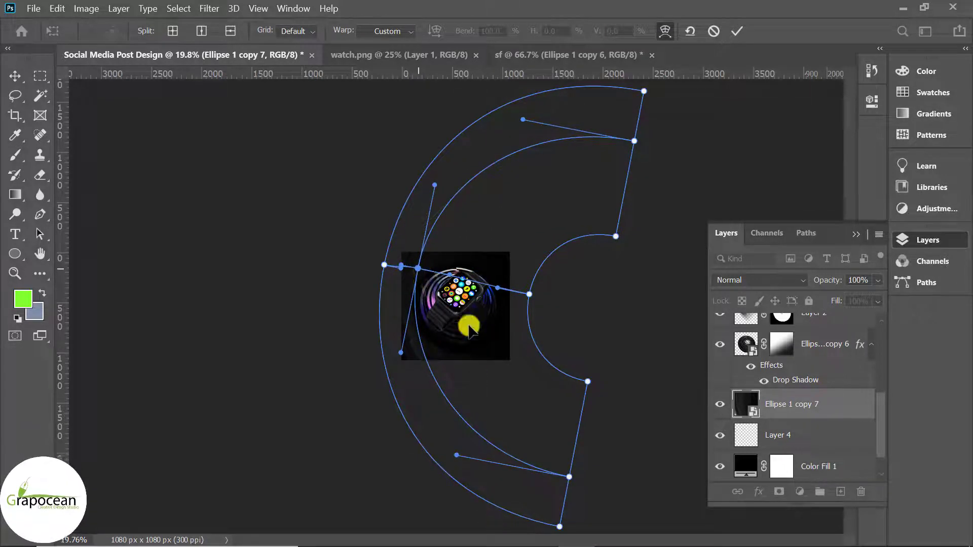
{"action": "left_click", "coordinate": [739, 32]}
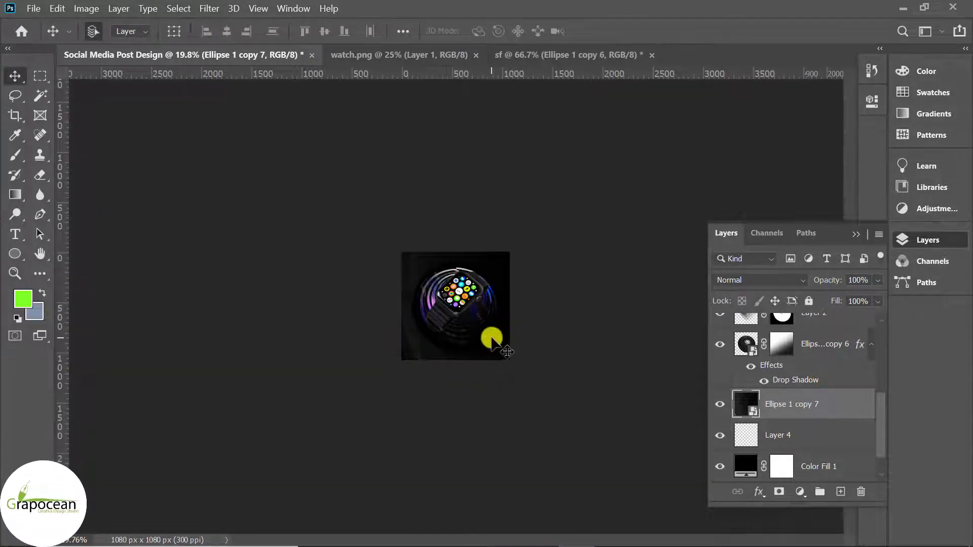
{"action": "scroll", "coordinate": [491, 340], "scroll_direction": "up", "scroll_amount": 1}
{"action": "scroll", "coordinate": [491, 339], "scroll_direction": "up", "scroll_amount": 1}
{"action": "left_click", "coordinate": [758, 280]}
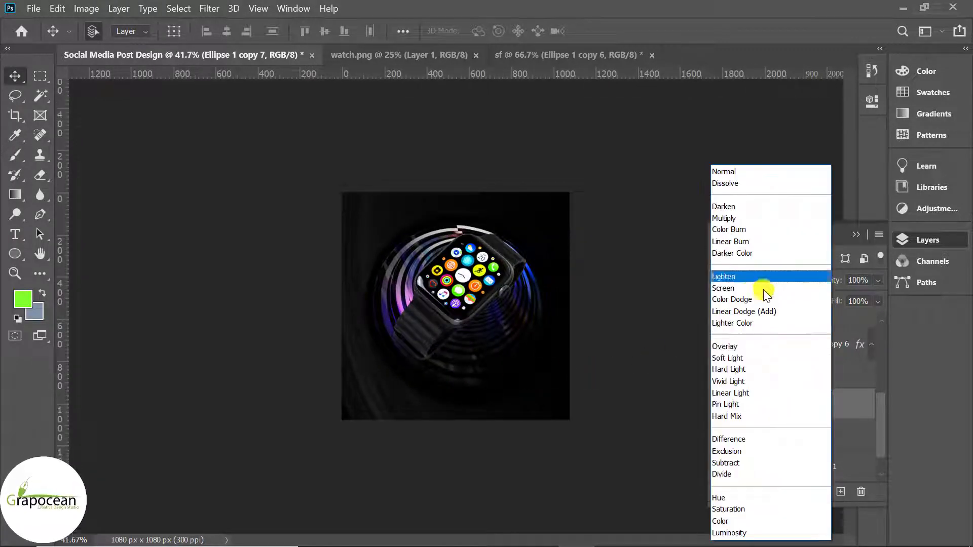
Keep Normal blending and rotate the warped ring to about -29°.
{"action": "left_click", "coordinate": [575, 474]}
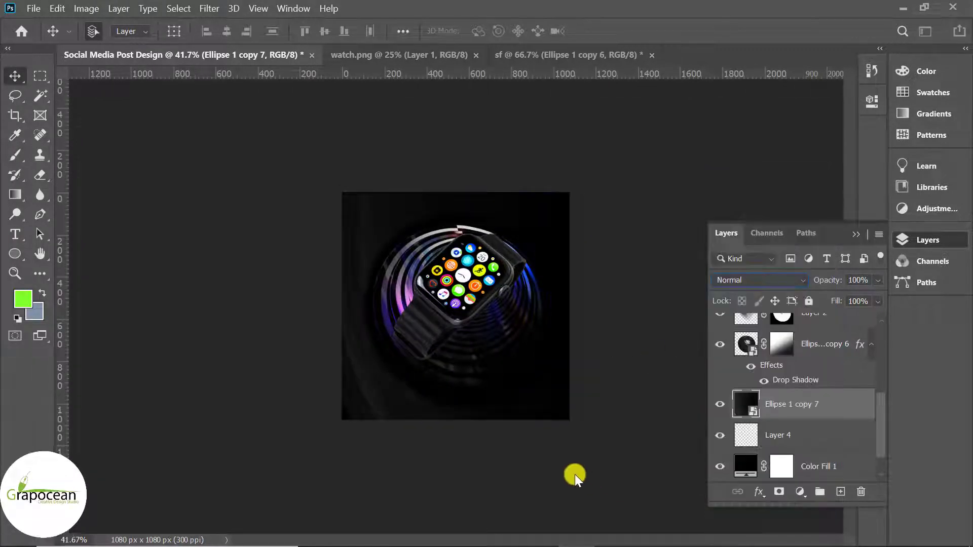
{"action": "key", "text": "ctrl+t"}
{"action": "key", "text": "ctrl+0"}
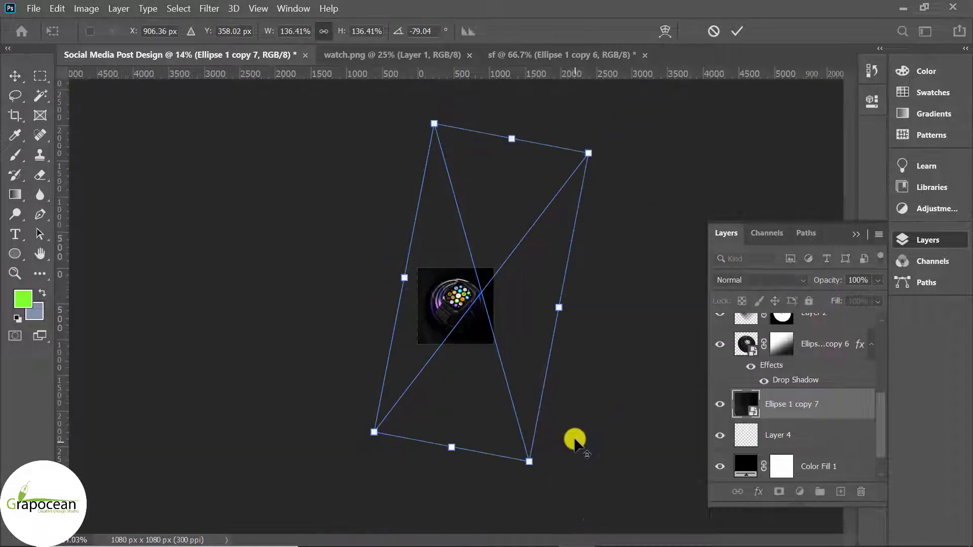
{"action": "left_click_drag", "start_coordinate": [547, 482], "coordinate": [634, 328]}
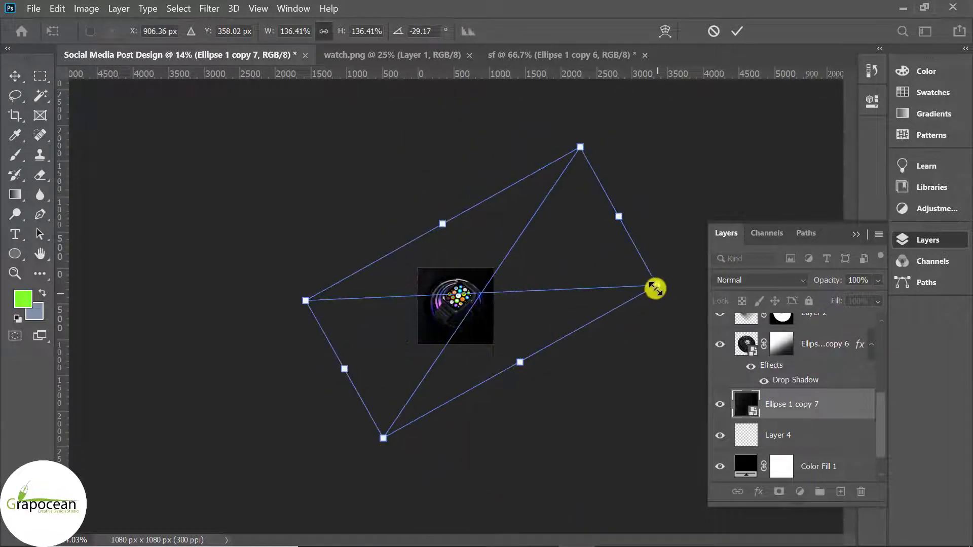
{"action": "left_click_drag", "start_coordinate": [655, 289], "coordinate": [606, 287]}
{"action": "left_click_drag", "start_coordinate": [504, 310], "coordinate": [490, 338]}
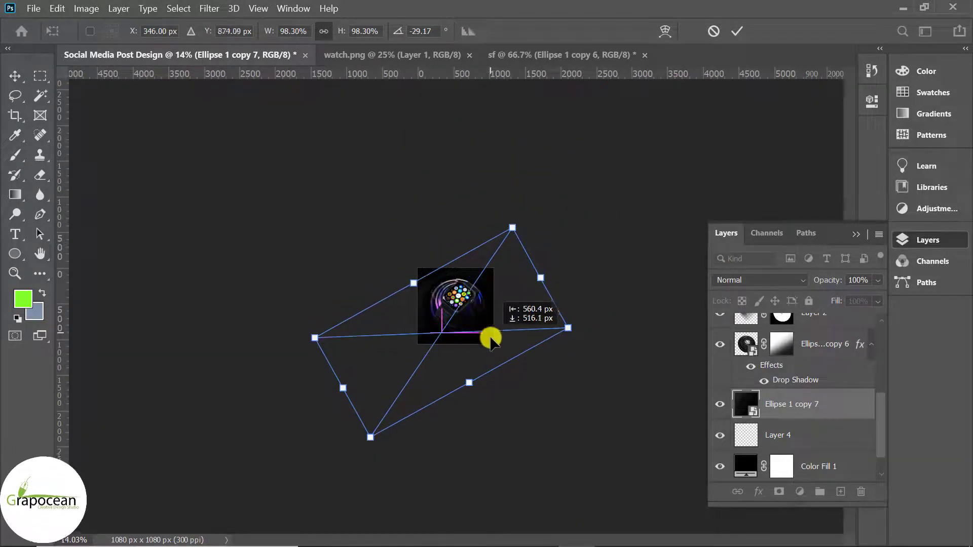
Shrink the ring to about 69%, position it behind the watch, and commit.
{"action": "left_click_drag", "start_coordinate": [571, 334], "coordinate": [538, 330]}
{"action": "mouse_move", "coordinate": [478, 332]}
{"action": "left_mouse_down"}
{"action": "mouse_move", "coordinate": [506, 334]}
{"action": "mouse_move", "coordinate": [509, 324]}
{"action": "left_mouse_up"}
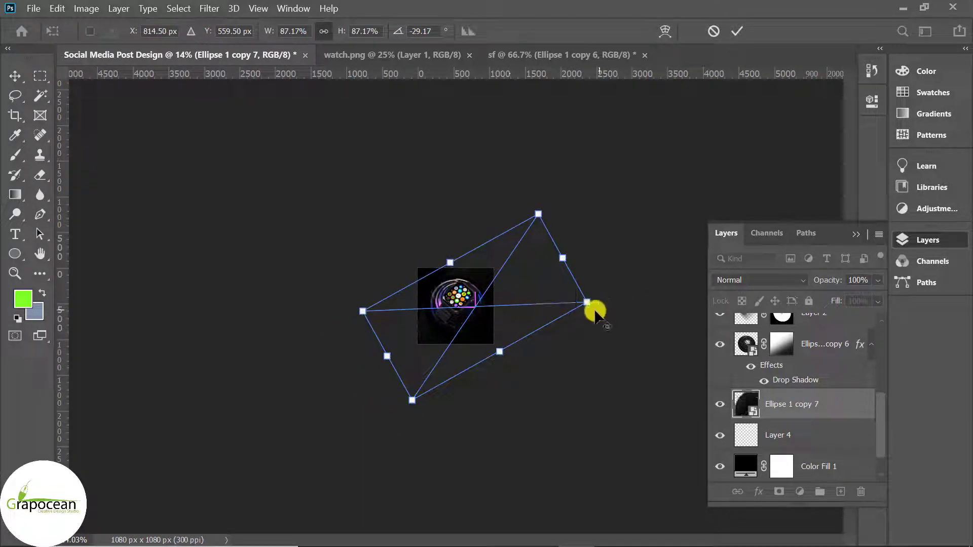
{"action": "left_click_drag", "start_coordinate": [594, 312], "coordinate": [551, 311]}
{"action": "left_click_drag", "start_coordinate": [504, 333], "coordinate": [498, 331]}
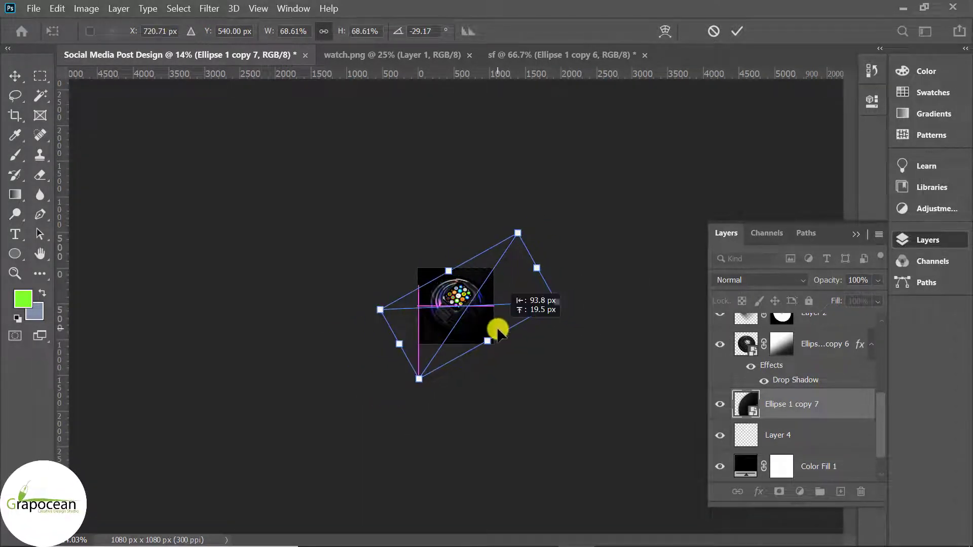
{"action": "left_click", "coordinate": [741, 32]}
{"action": "scroll", "coordinate": [473, 354], "scroll_direction": "up", "scroll_amount": 5}
{"action": "scroll", "coordinate": [816, 337], "scroll_direction": "up", "scroll_amount": 2}
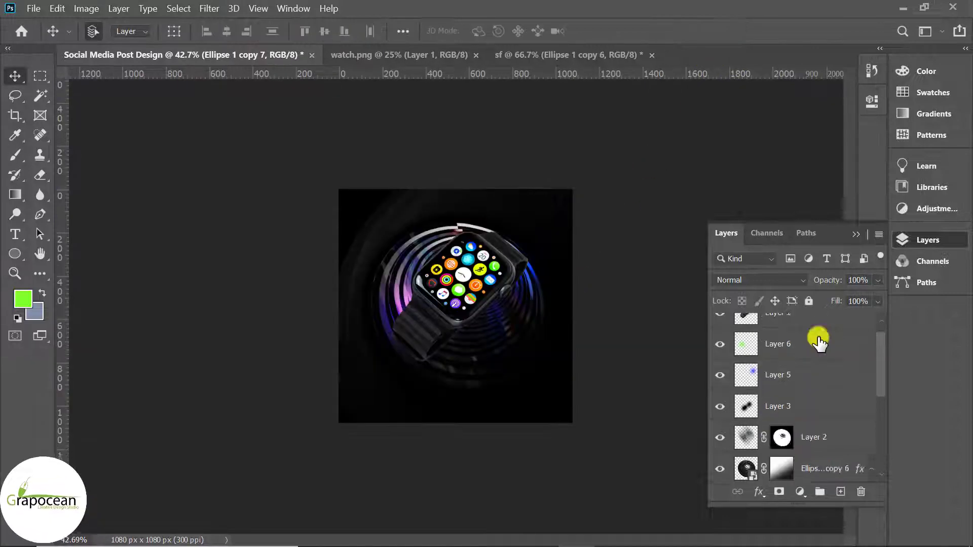
{"action": "scroll", "coordinate": [816, 337], "scroll_direction": "up", "scroll_amount": 3}
Add a layer above Brightness/Contrast 1 and start a Roboto text block near the top.
{"action": "left_click", "coordinate": [834, 330]}
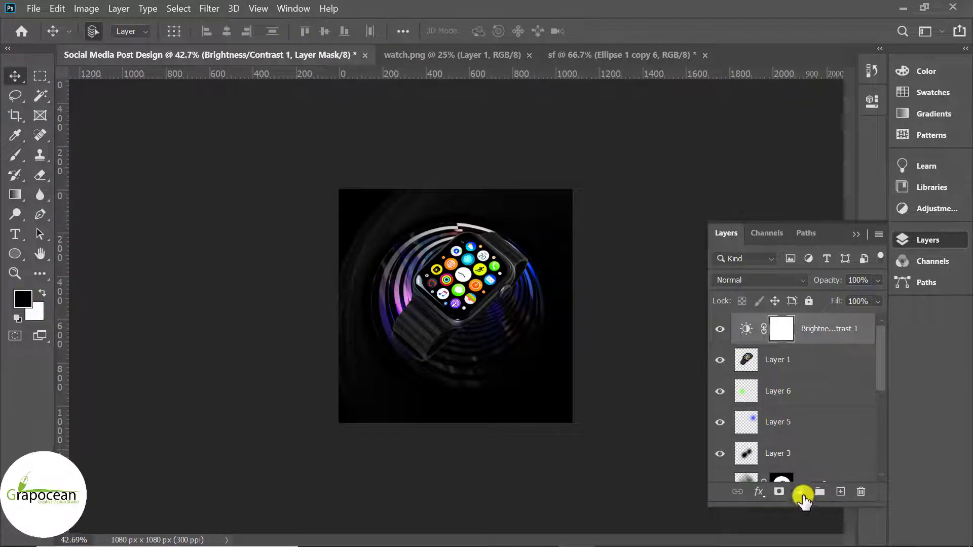
{"action": "left_click", "coordinate": [840, 492]}
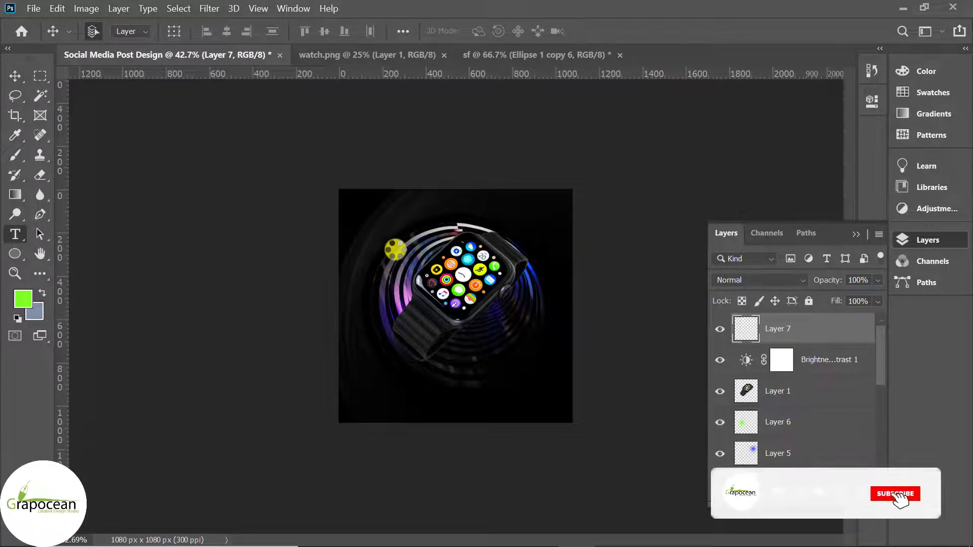
{"action": "left_click", "coordinate": [395, 246]}
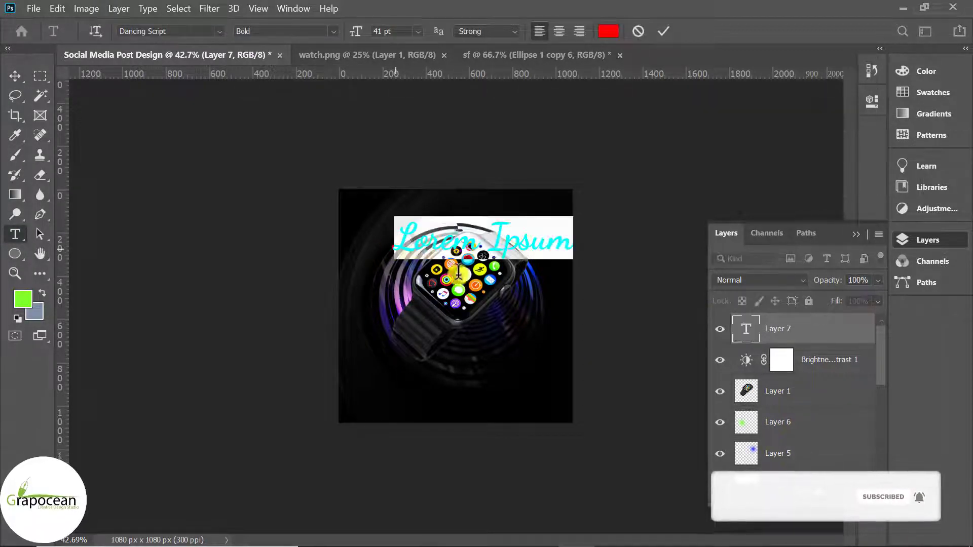
{"action": "left_click", "coordinate": [220, 32]}
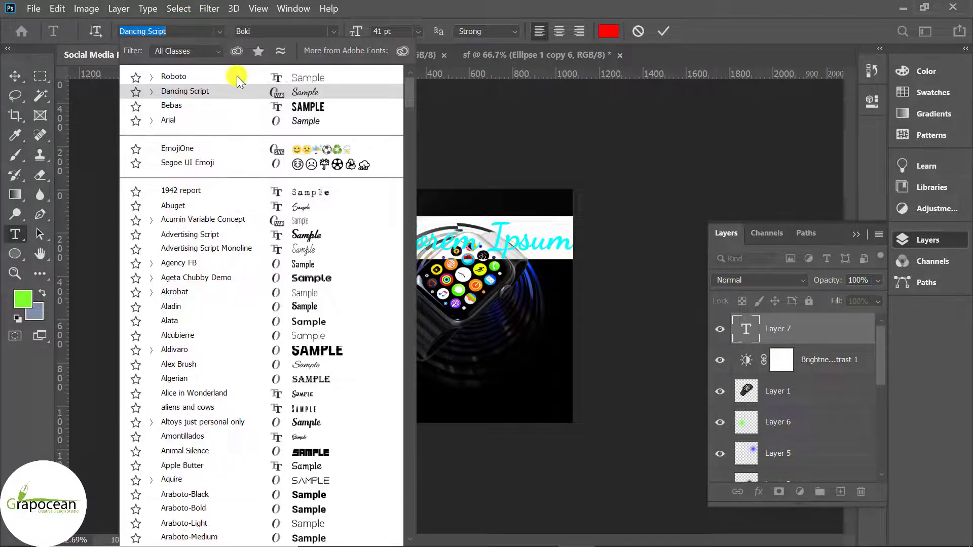
{"action": "key", "text": "Escape"}
{"action": "type", "text": "Roboto"}
{"action": "key", "text": "Return"}
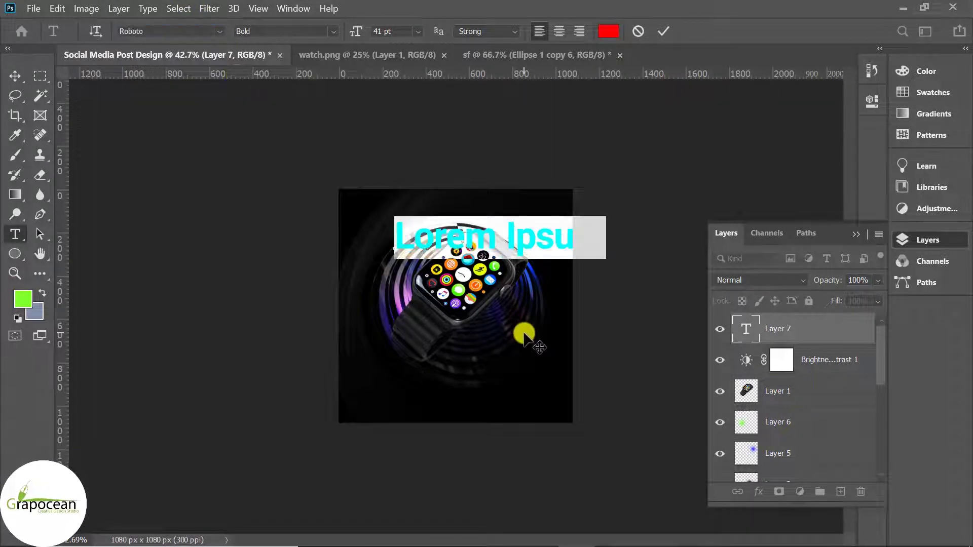
Type 'Smart' and colour it white (#ffffff).
{"action": "key", "text": "BackSpace"}
{"action": "type", "text": "Smart"}
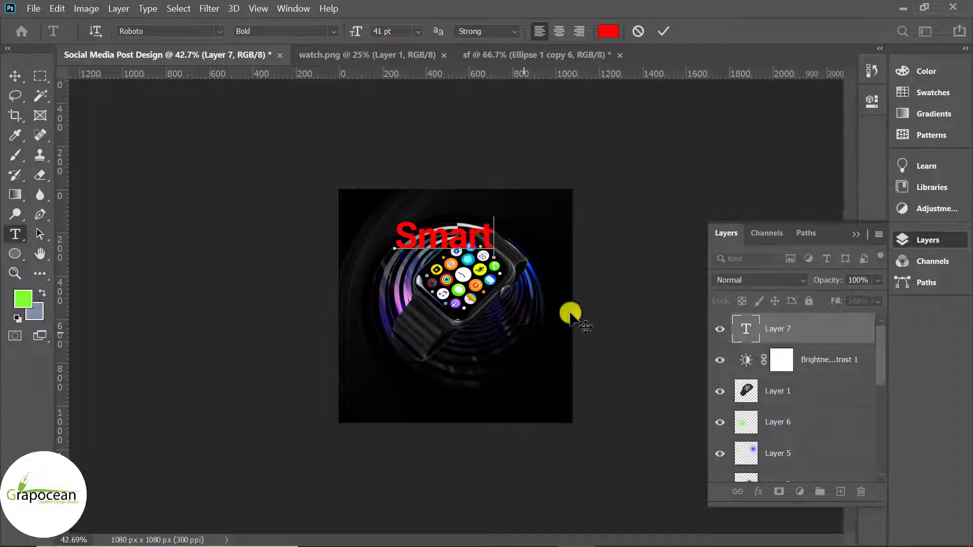
{"action": "left_click_drag", "start_coordinate": [490, 234], "coordinate": [389, 229]}
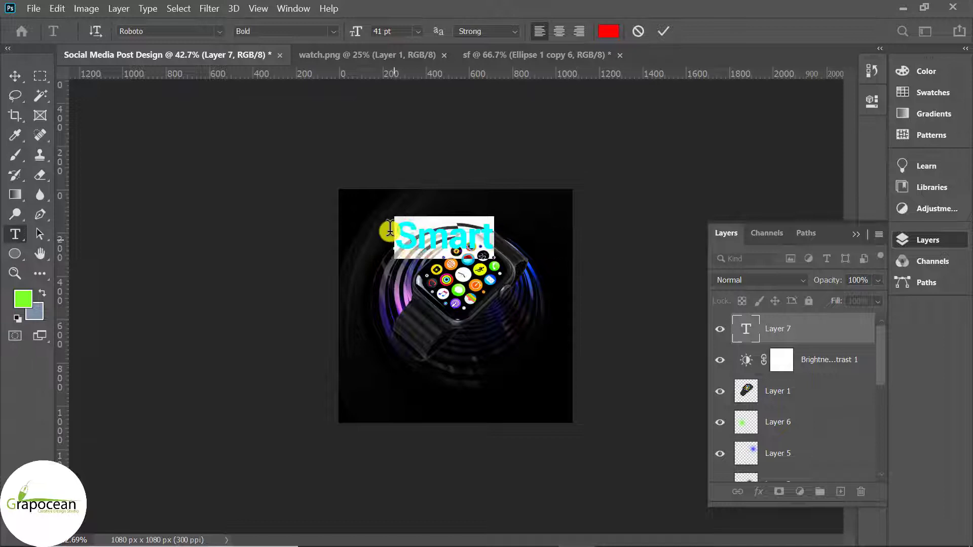
{"action": "left_click", "coordinate": [613, 31]}
{"action": "type", "text": "ffffff"}
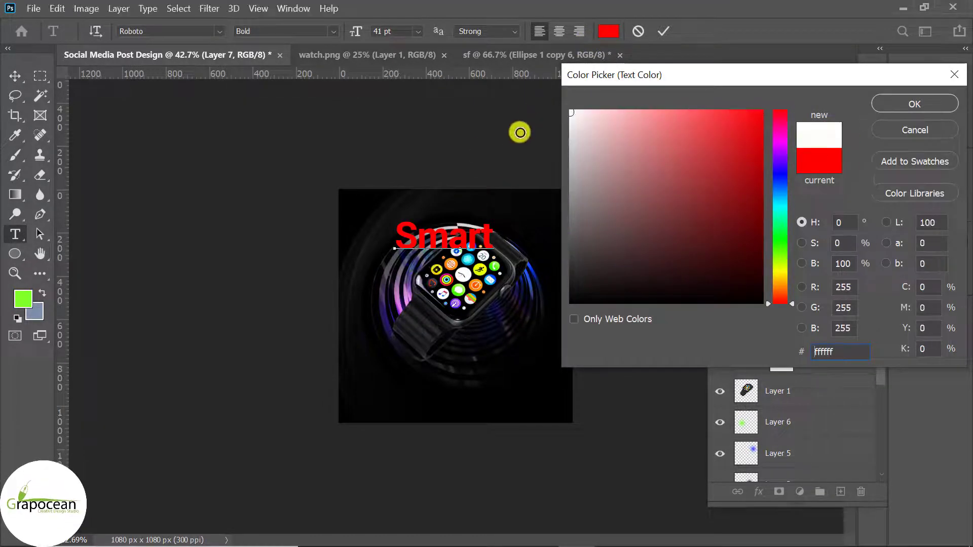
{"action": "mouse_move", "coordinate": [667, 162]}
{"action": "left_mouse_down"}
{"action": "mouse_move", "coordinate": [610, 108]}
{"action": "mouse_move", "coordinate": [570, 110]}
{"action": "left_mouse_up"}
{"action": "left_click", "coordinate": [906, 104]}
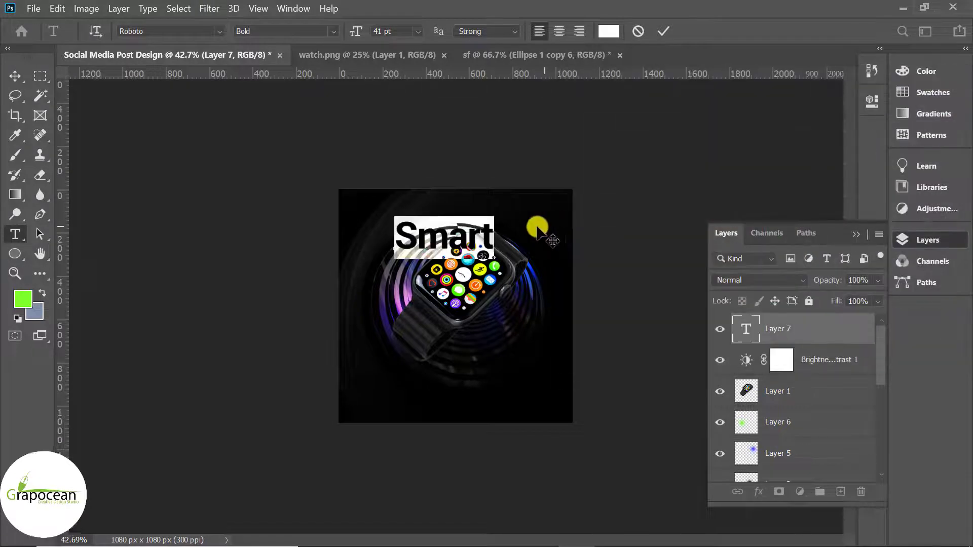
{"action": "left_click", "coordinate": [663, 31]}
{"action": "key", "text": "ctrl+0"}
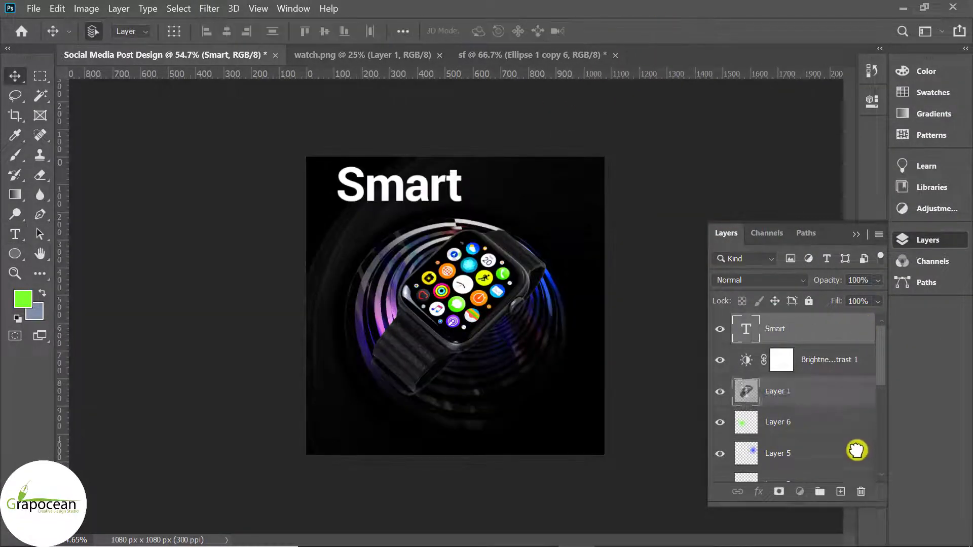
Duplicate the Smart text and give Smart copy a 1 px outline stroke.
{"action": "key", "text": "v"}
{"action": "key", "text": "ctrl+j"}
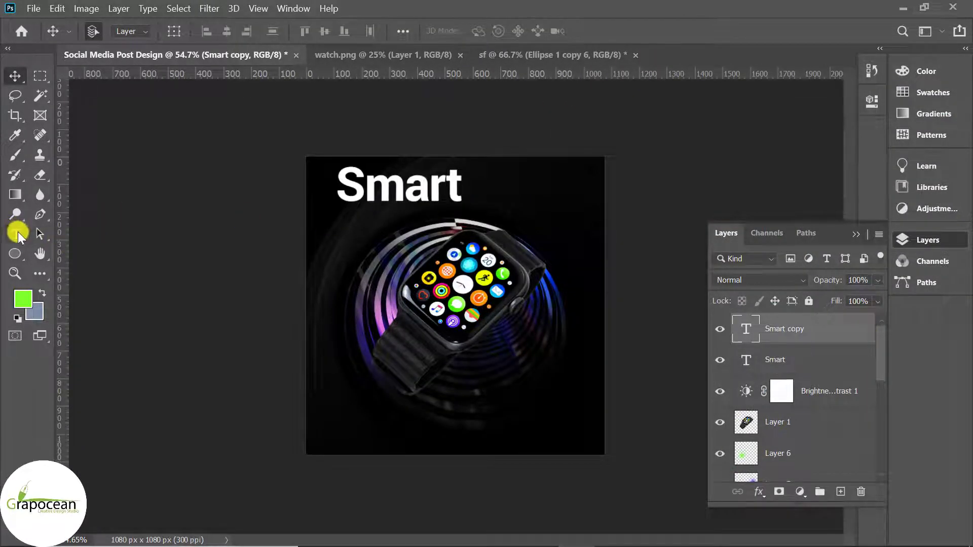
{"action": "left_click", "coordinate": [17, 234]}
{"action": "left_click", "coordinate": [616, 32]}
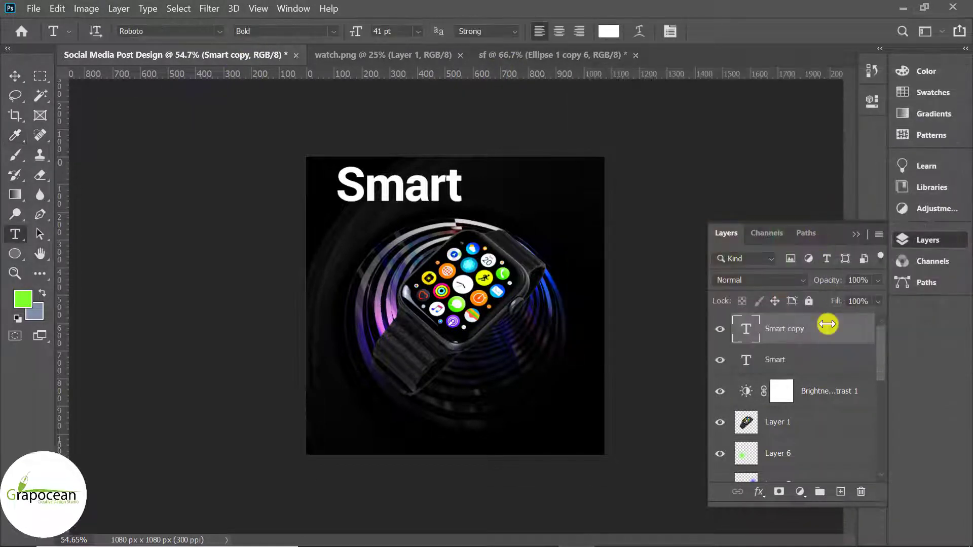
{"action": "right_click", "coordinate": [846, 330]}
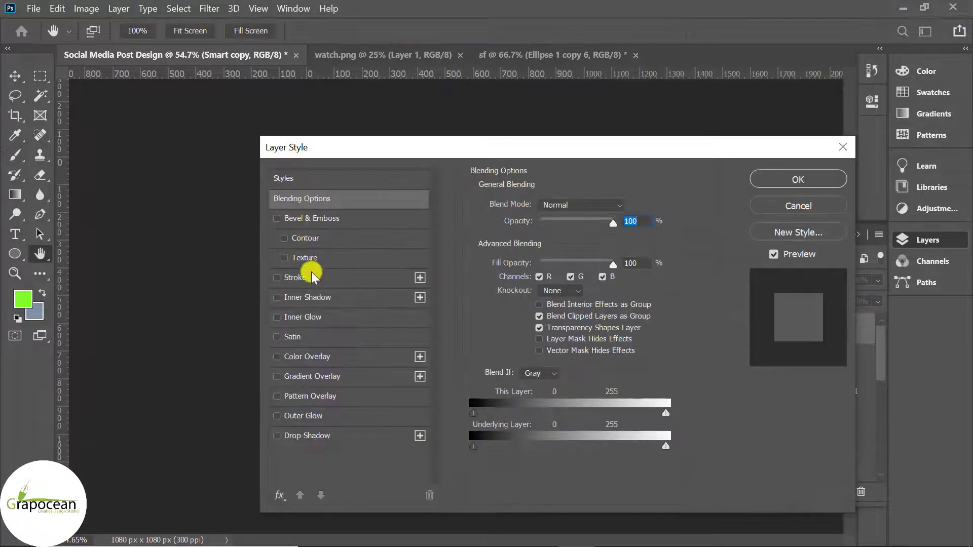
{"action": "left_click", "coordinate": [304, 277]}
{"action": "left_click_drag", "start_coordinate": [495, 152], "coordinate": [489, 282]}
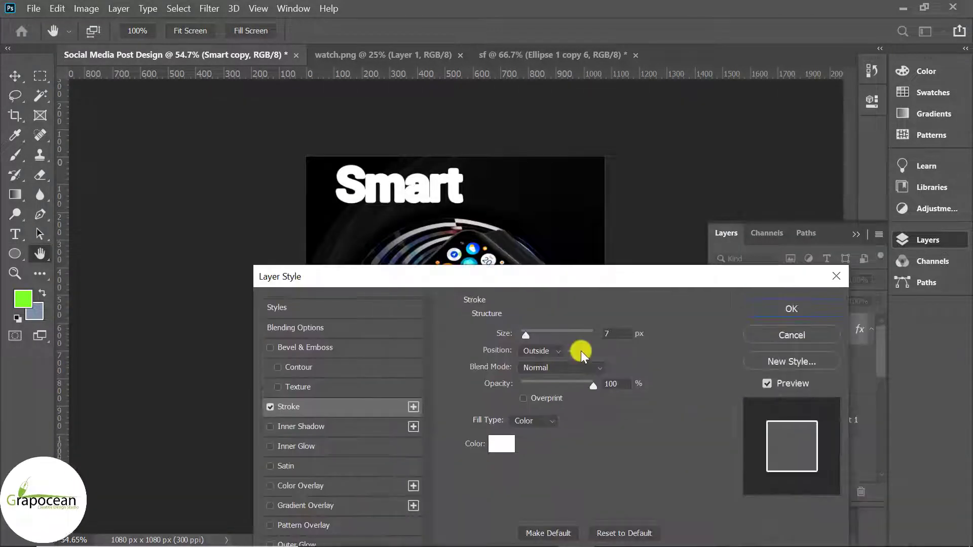
{"action": "left_click_drag", "start_coordinate": [527, 332], "coordinate": [520, 336]}
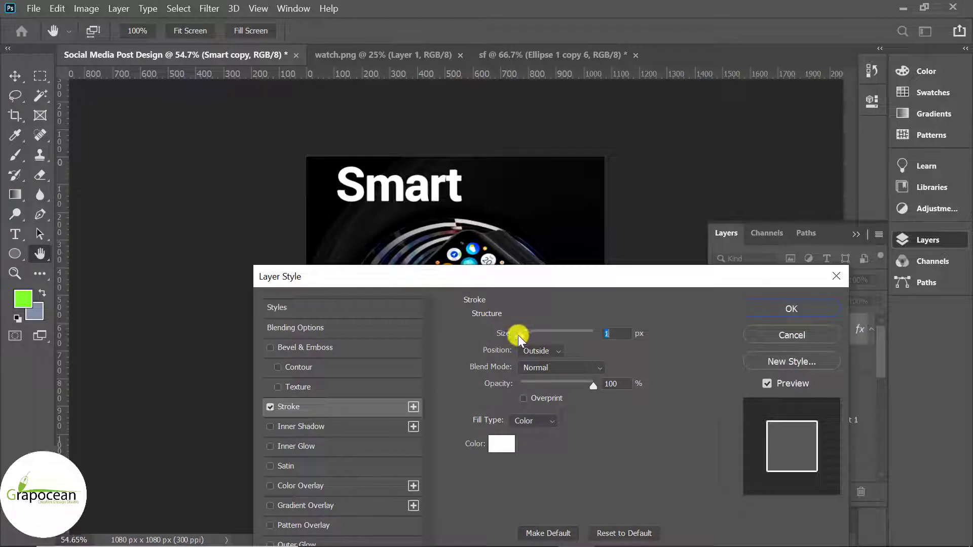
{"action": "left_click", "coordinate": [788, 310]}
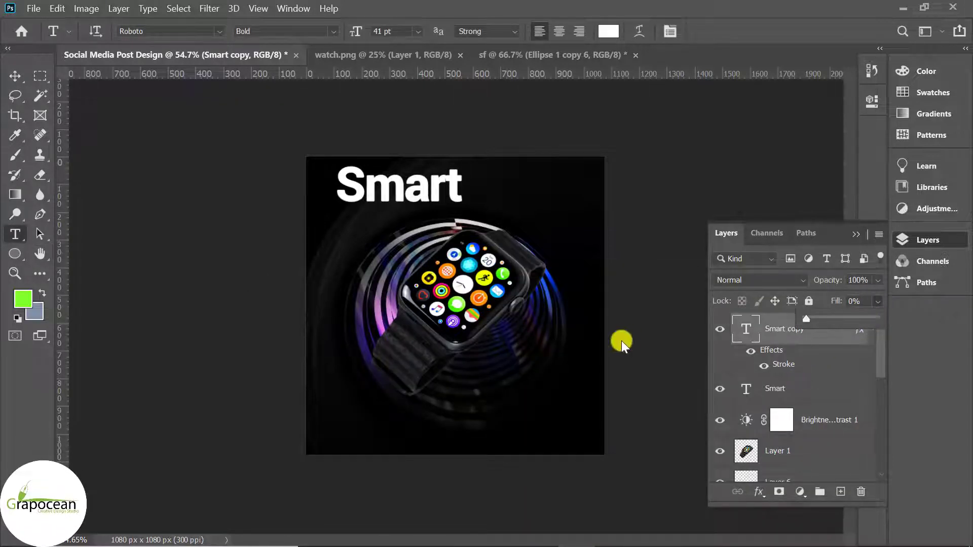
Enlarge the outlined Smart copy and move it just below Smart.
{"action": "key", "text": "ctrl+t"}
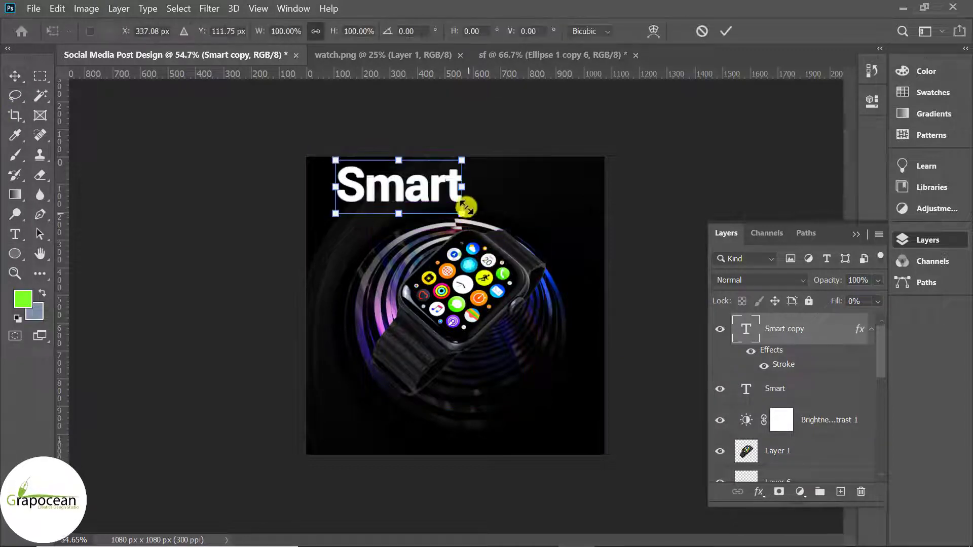
{"action": "mouse_move", "coordinate": [476, 221]}
{"action": "left_mouse_down"}
{"action": "mouse_move", "coordinate": [484, 223]}
{"action": "mouse_move", "coordinate": [439, 235]}
{"action": "mouse_move", "coordinate": [513, 220]}
{"action": "left_mouse_up"}
{"action": "left_click", "coordinate": [727, 34]}
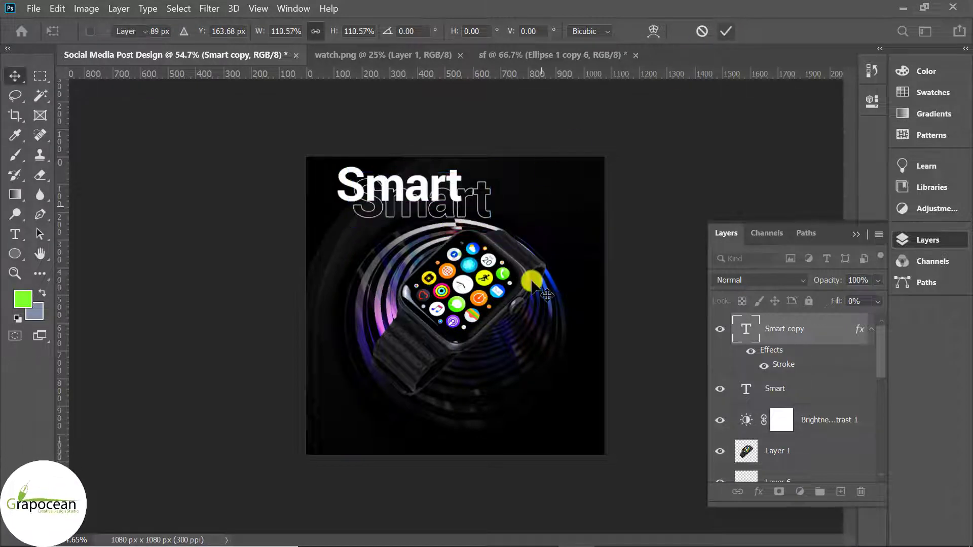
{"action": "scroll", "coordinate": [456, 233], "scroll_direction": "up", "scroll_amount": 3}
{"action": "mouse_move", "coordinate": [446, 96]}
{"action": "left_mouse_down"}
{"action": "mouse_move", "coordinate": [466, 124]}
{"action": "mouse_move", "coordinate": [452, 118]}
{"action": "mouse_move", "coordinate": [465, 91]}
{"action": "left_mouse_up"}
Move the solid Smart layer above the outline and enlarge it over the copy.
{"action": "left_click_drag", "start_coordinate": [794, 402], "coordinate": [793, 324]}
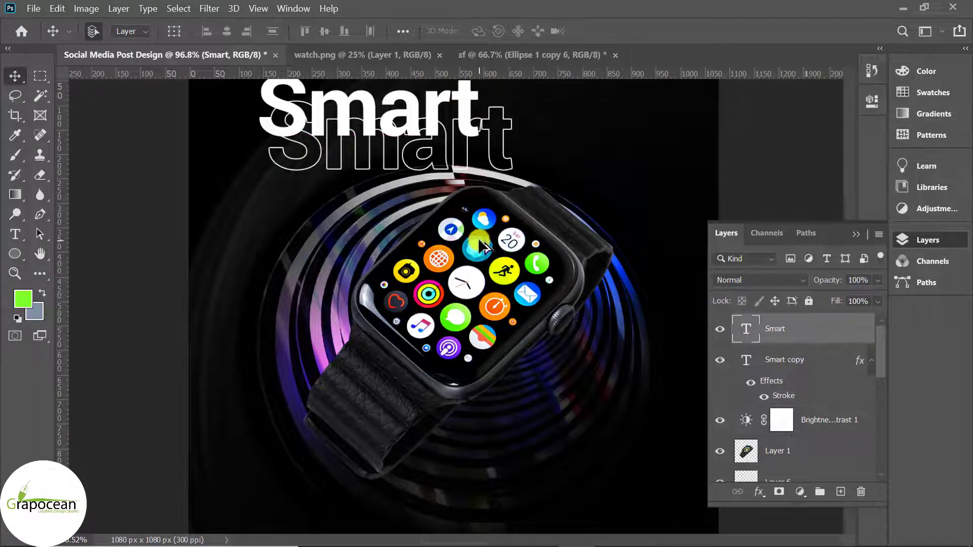
{"action": "scroll", "coordinate": [501, 244], "scroll_direction": "down", "scroll_amount": 4}
{"action": "key", "text": "ctrl+t"}
{"action": "left_click_drag", "start_coordinate": [466, 234], "coordinate": [492, 253]}
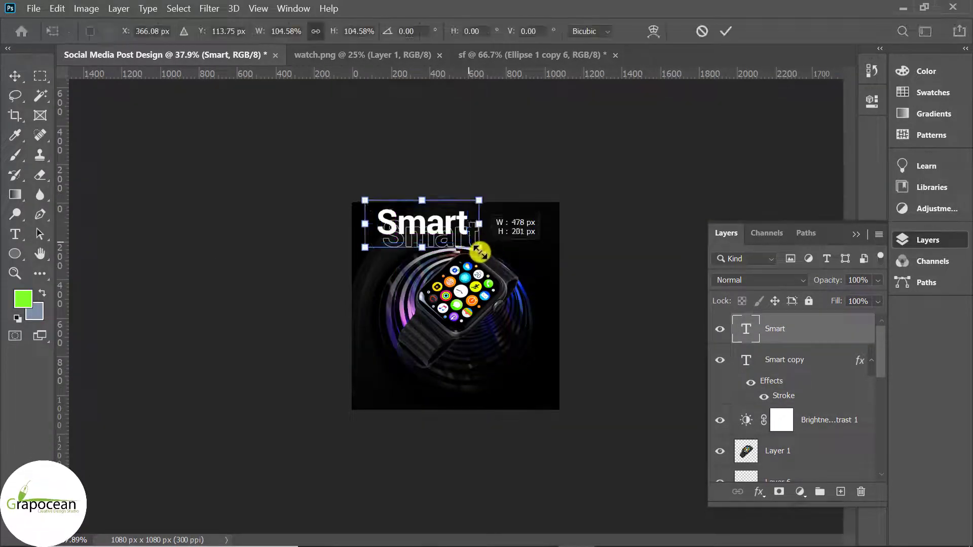
{"action": "left_click_drag", "start_coordinate": [464, 224], "coordinate": [444, 231]}
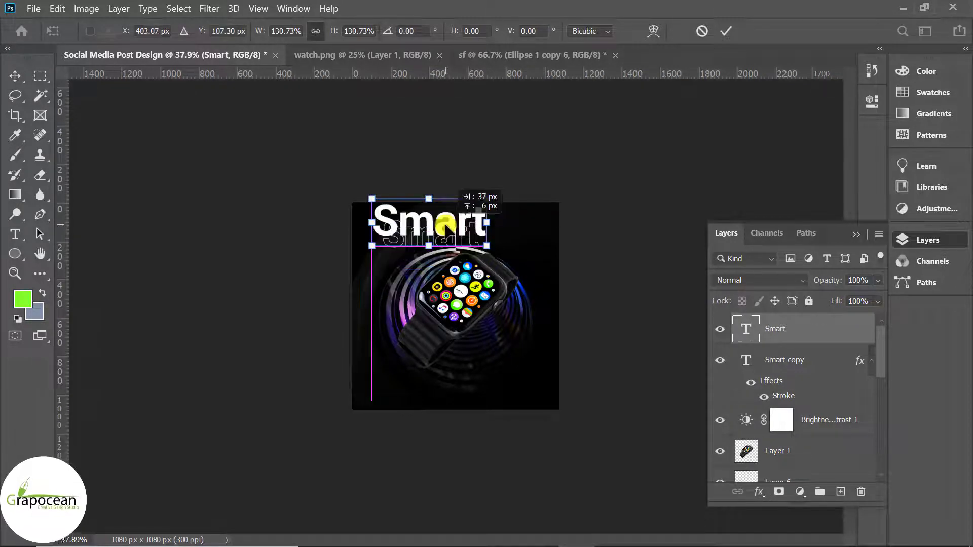
Commit the Smart resize and move Watch Brand under the headline.
{"action": "left_click", "coordinate": [724, 32]}
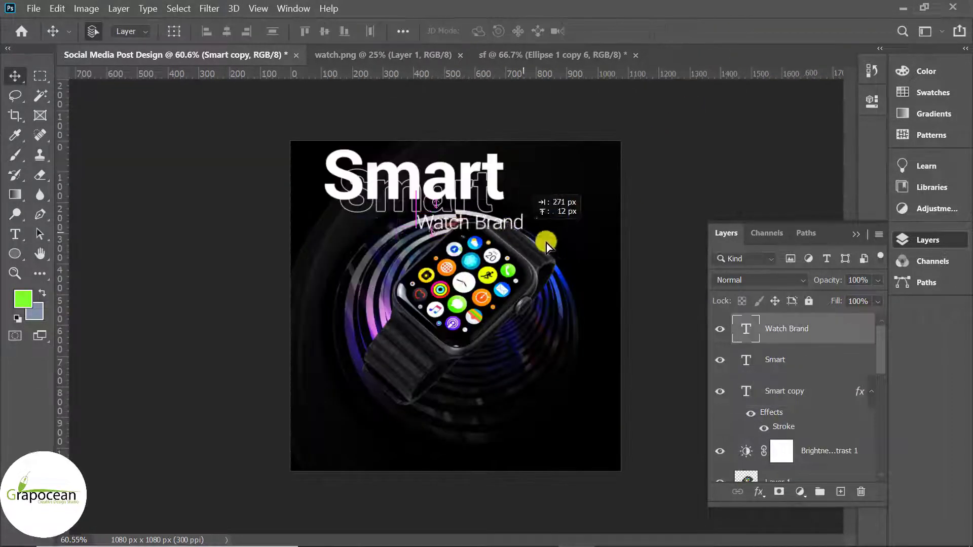
{"action": "left_click_drag", "start_coordinate": [546, 242], "coordinate": [578, 418]}
{"action": "left_click_drag", "start_coordinate": [449, 342], "coordinate": [410, 237]}
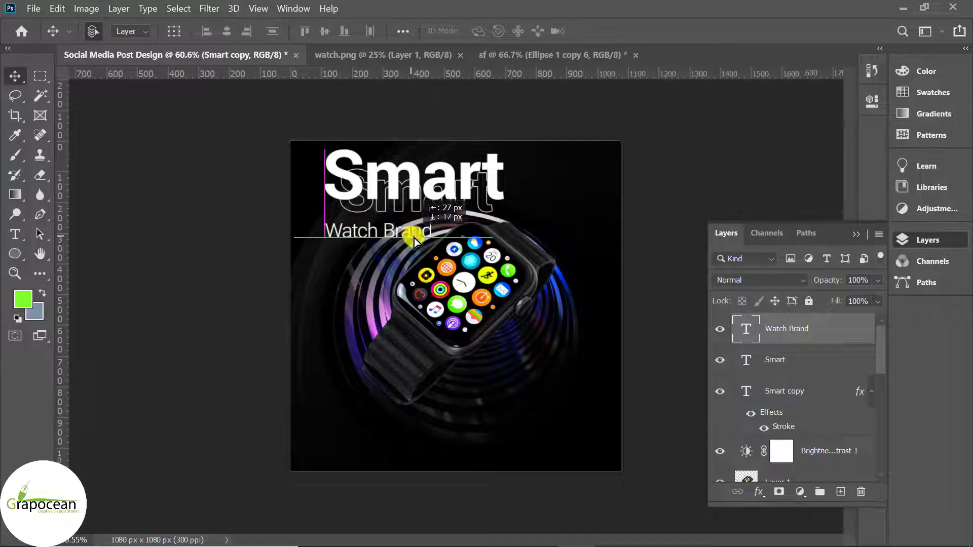
Set the Watch Brand text to Roboto Thin and nudge it into place.
{"action": "left_click", "coordinate": [15, 234]}
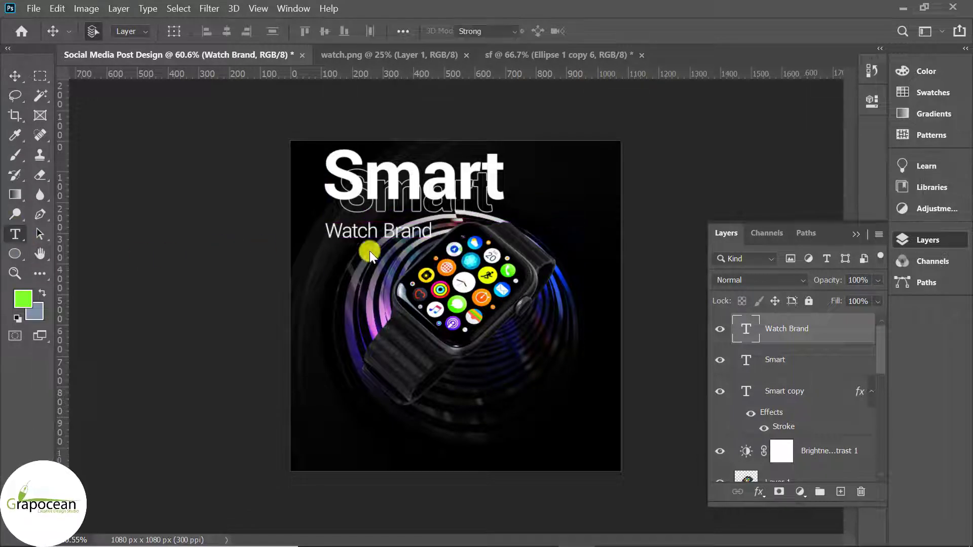
{"action": "left_click", "coordinate": [327, 233]}
{"action": "key", "text": "ctrl+a"}
{"action": "left_click", "coordinate": [326, 31]}
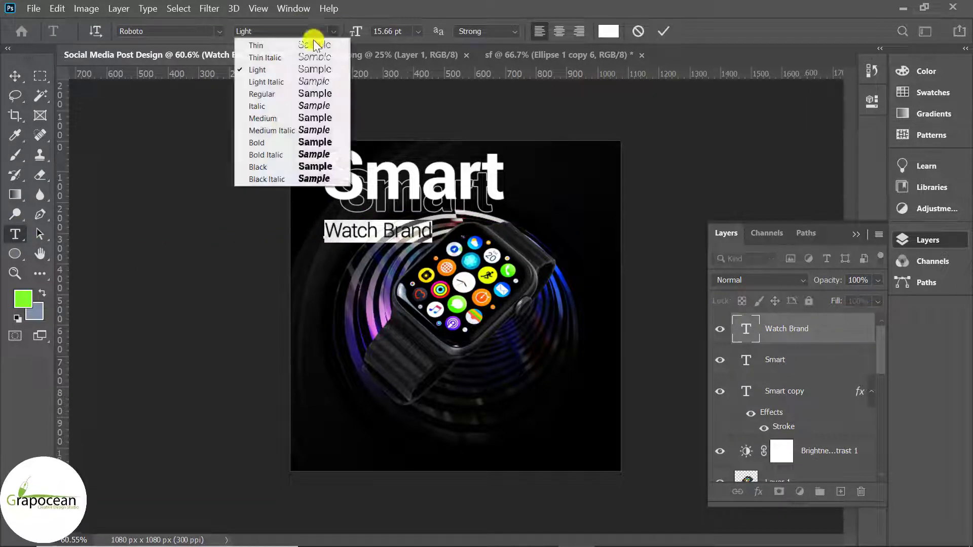
{"action": "left_click", "coordinate": [264, 44]}
{"action": "left_click", "coordinate": [16, 77]}
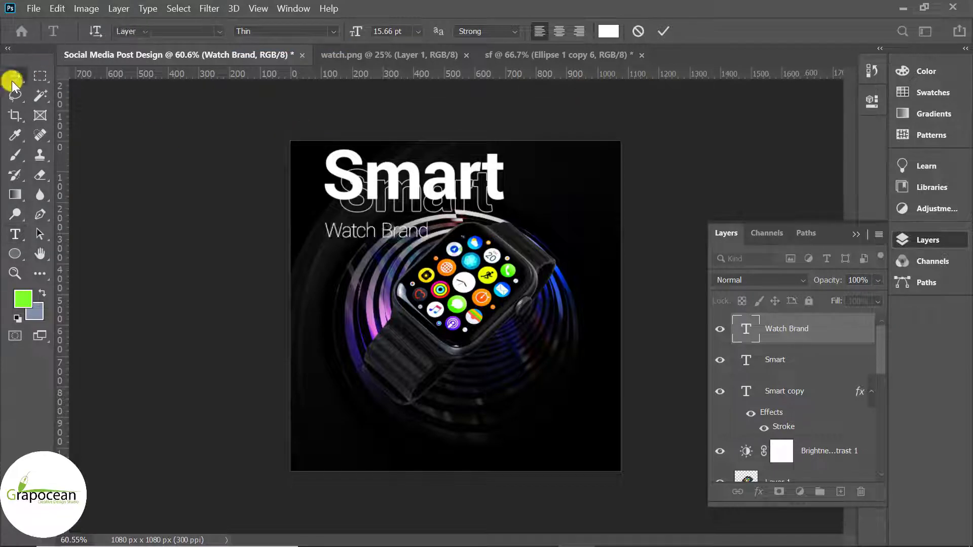
{"action": "left_click_drag", "start_coordinate": [413, 239], "coordinate": [411, 229]}
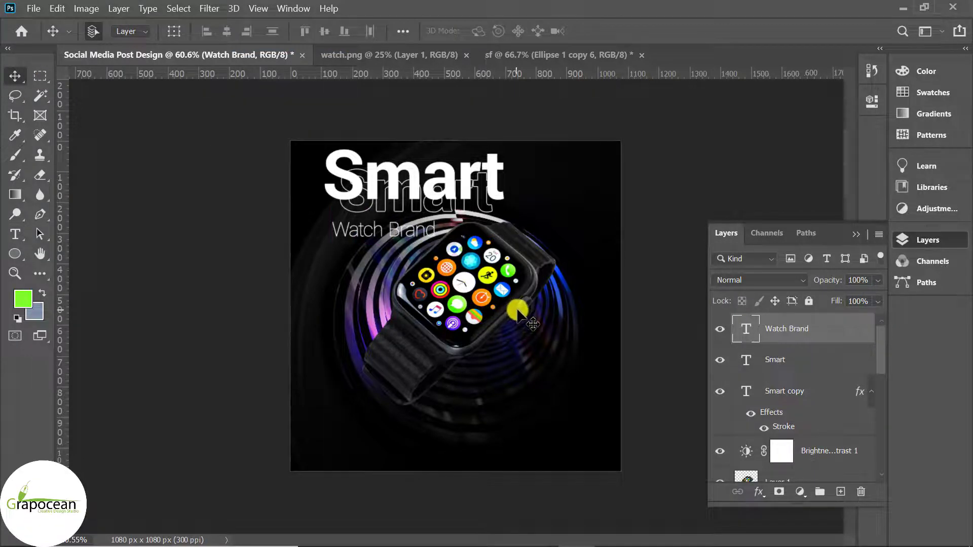
{"action": "scroll", "coordinate": [517, 312], "scroll_direction": "down", "scroll_amount": 3}
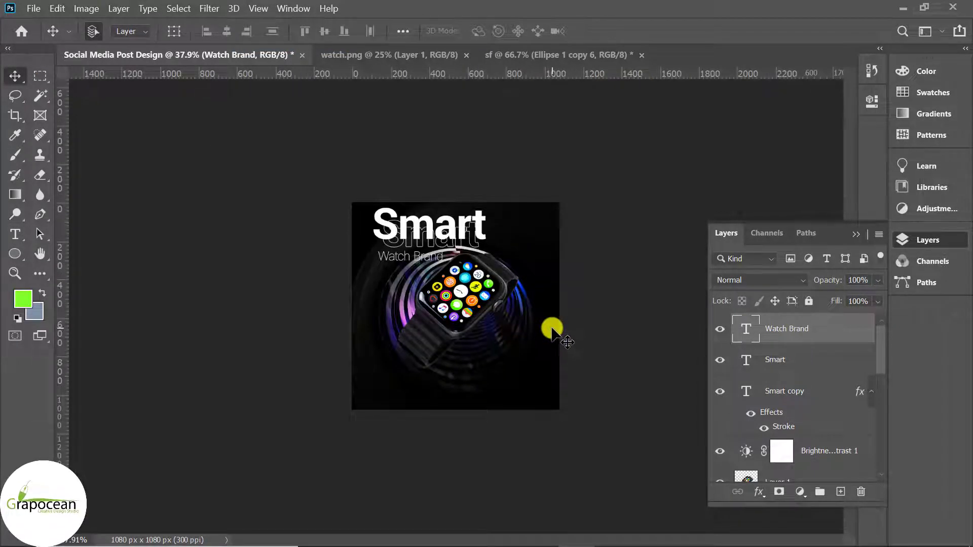
{"action": "left_click", "coordinate": [14, 234]}
Select the Smart text and try blue shades for it in the Color Picker.
{"action": "left_click_drag", "start_coordinate": [367, 217], "coordinate": [494, 220]}
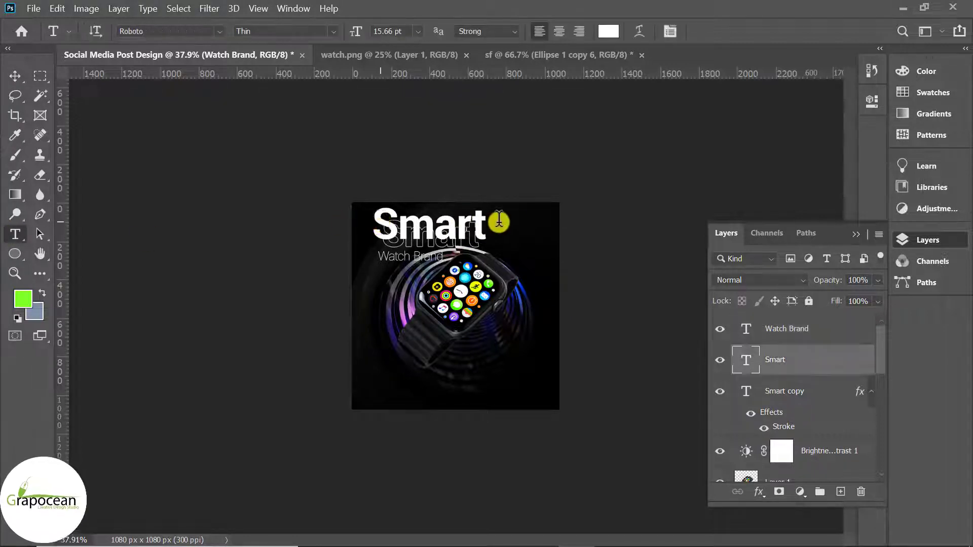
{"action": "left_click", "coordinate": [610, 38]}
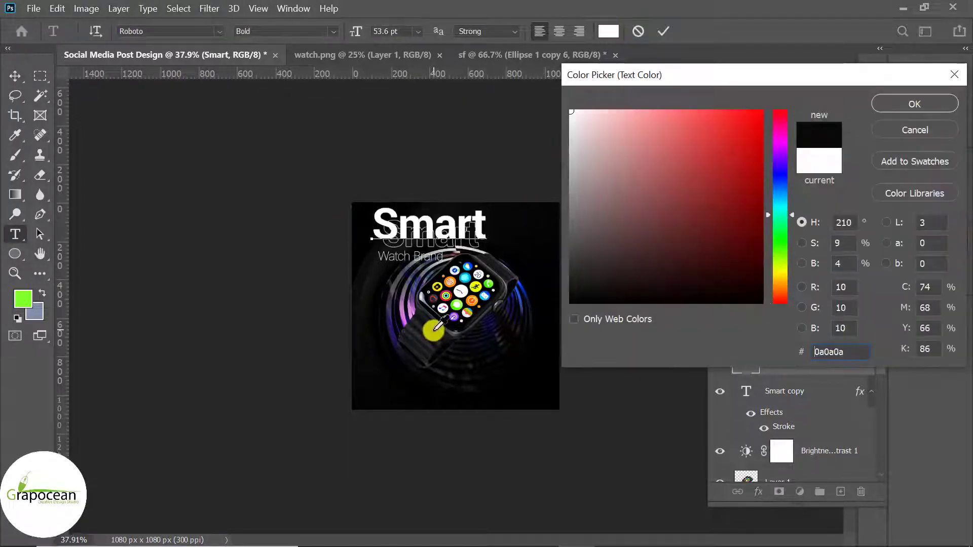
{"action": "left_click", "coordinate": [438, 328]}
{"action": "left_click", "coordinate": [435, 335]}
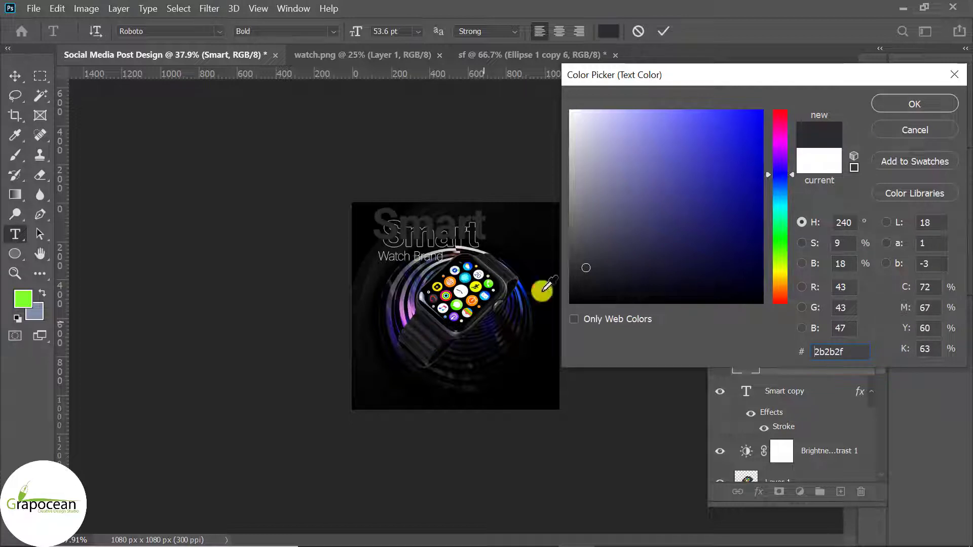
{"action": "left_click_drag", "start_coordinate": [599, 232], "coordinate": [607, 218]}
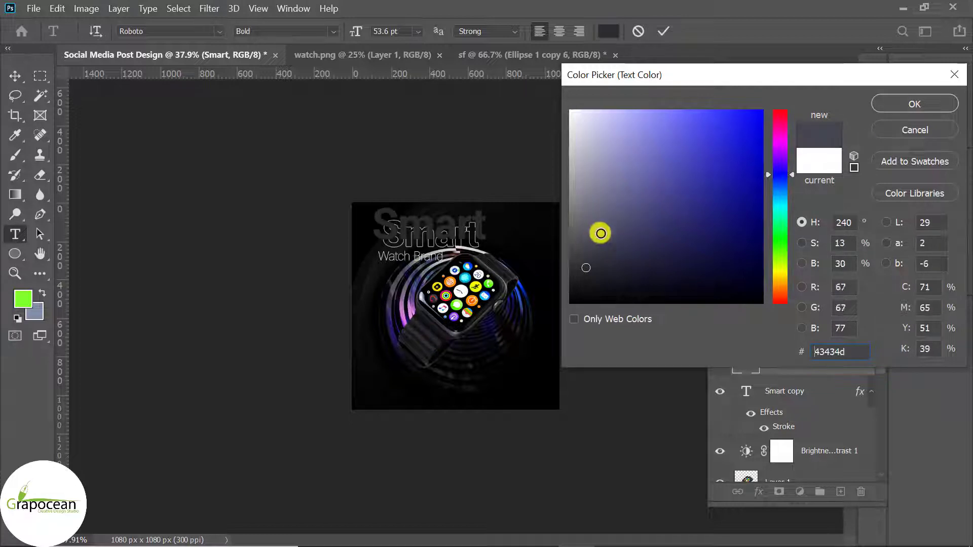
{"action": "left_click", "coordinate": [522, 298]}
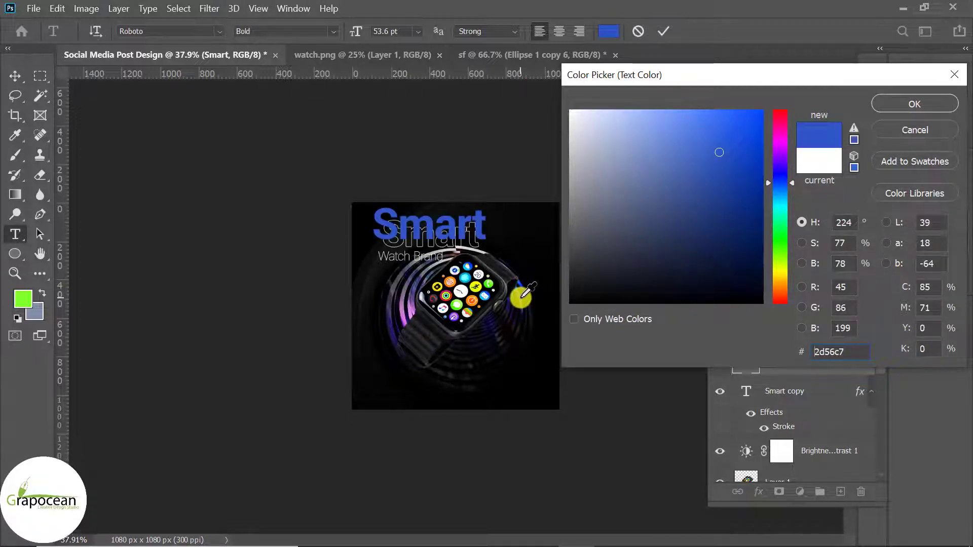
{"action": "left_click", "coordinate": [492, 283]}
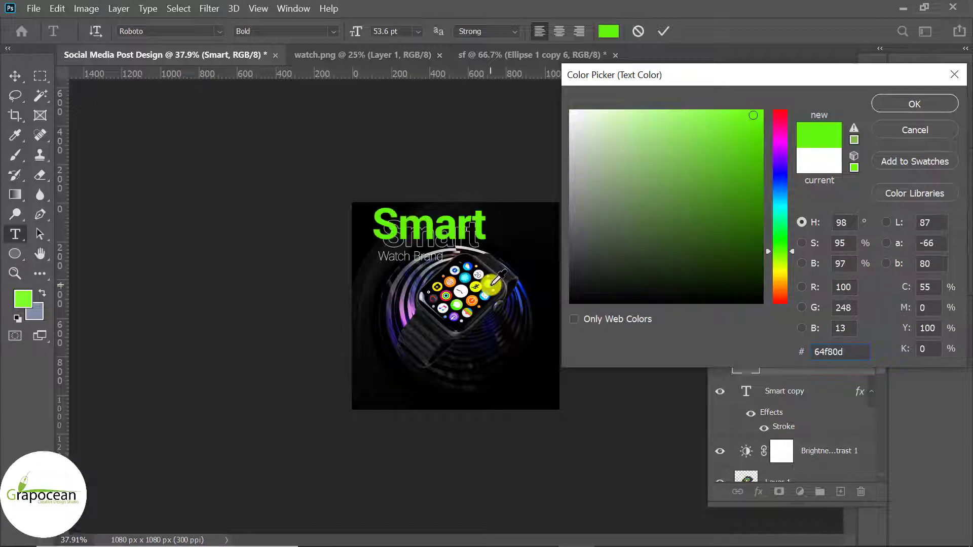
{"action": "left_click", "coordinate": [519, 291]}
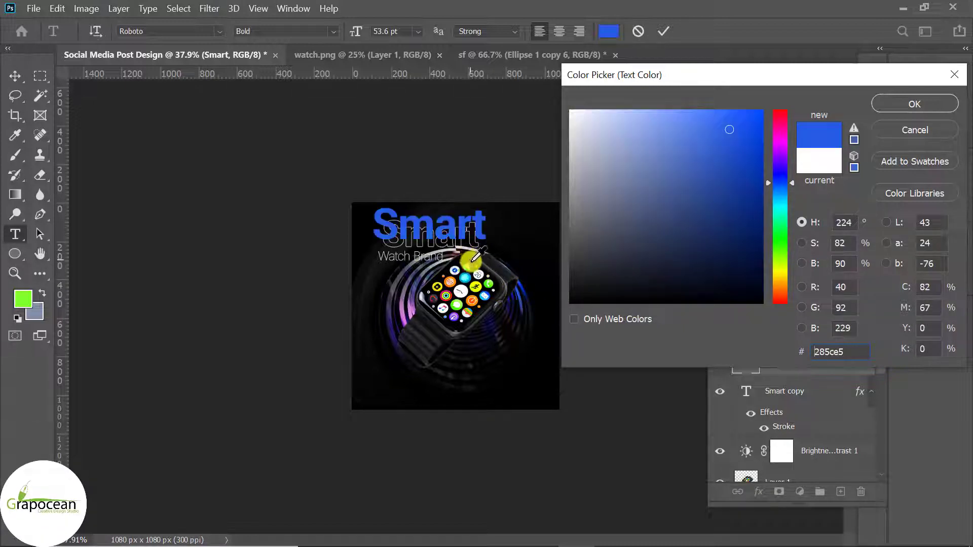
Enter hex 225aef and apply that blue to the Smart text.
{"action": "type", "text": "0127cb"}
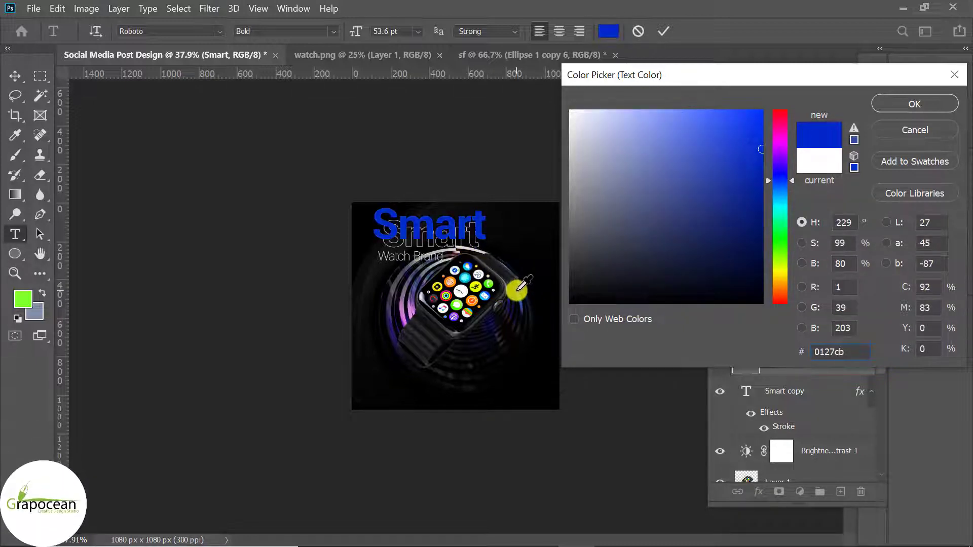
{"action": "type", "text": "225aef"}
{"action": "left_click", "coordinate": [892, 105]}
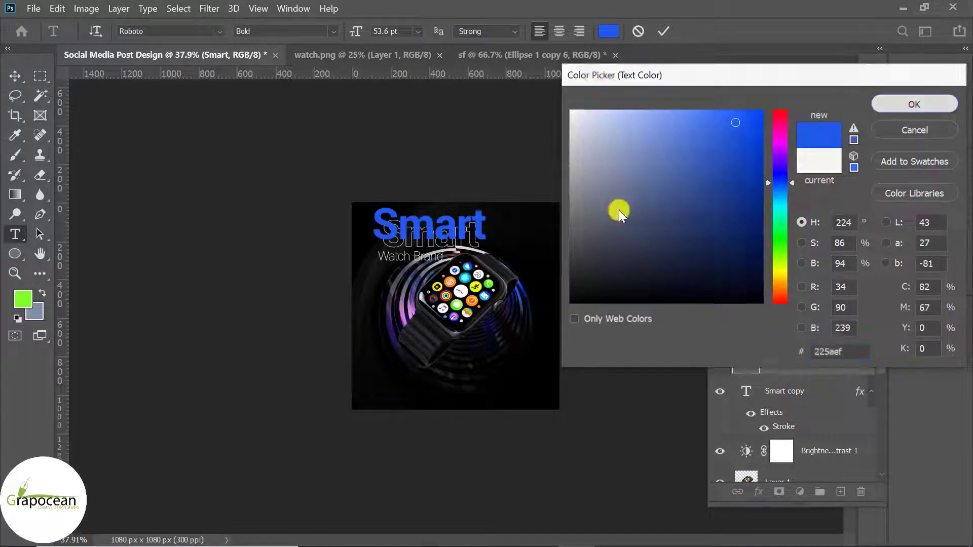
{"action": "left_click", "coordinate": [13, 77]}
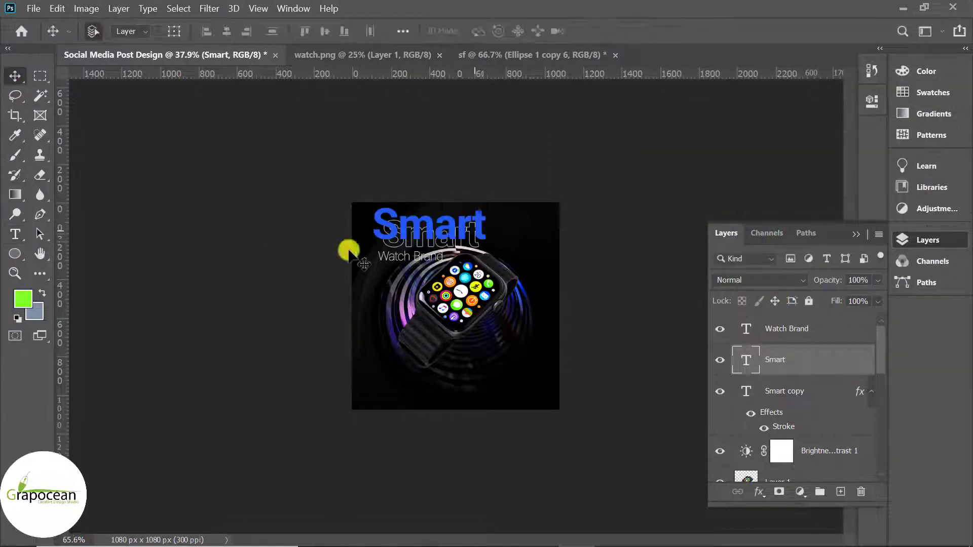
{"action": "scroll", "coordinate": [350, 228], "scroll_direction": "up", "scroll_amount": 3}
{"action": "double_click", "coordinate": [342, 180]}
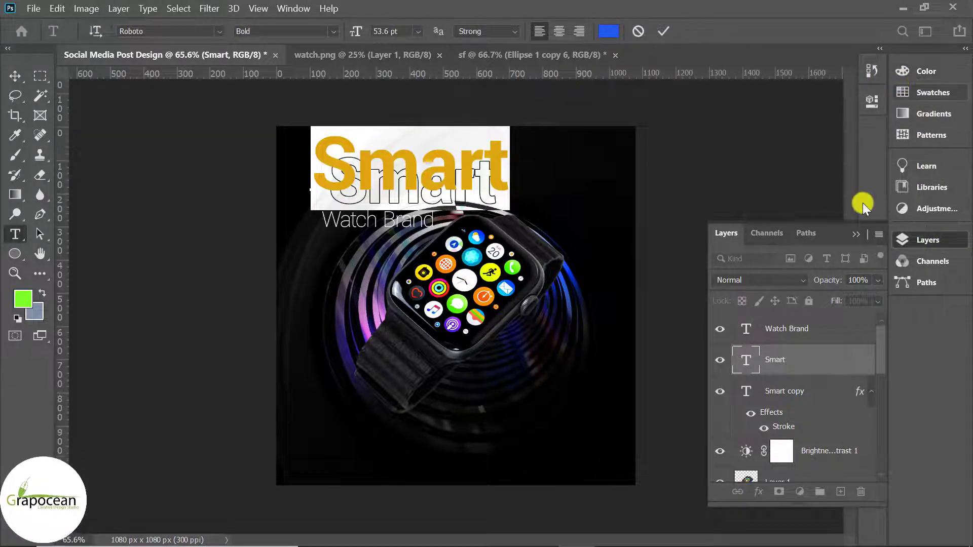
Turn on All Caps for the blue headline in the Character panel.
{"action": "left_click", "coordinate": [258, 9]}
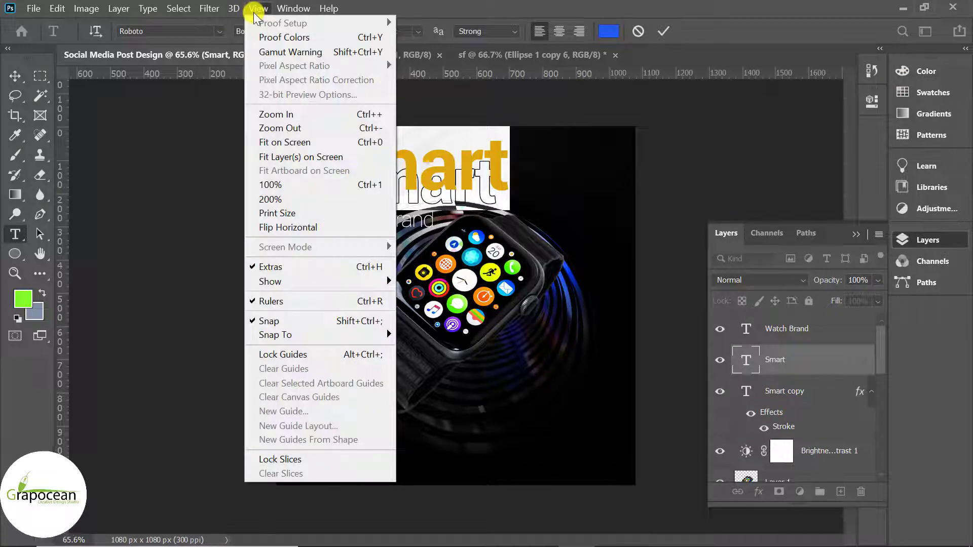
{"action": "left_click", "coordinate": [293, 9]}
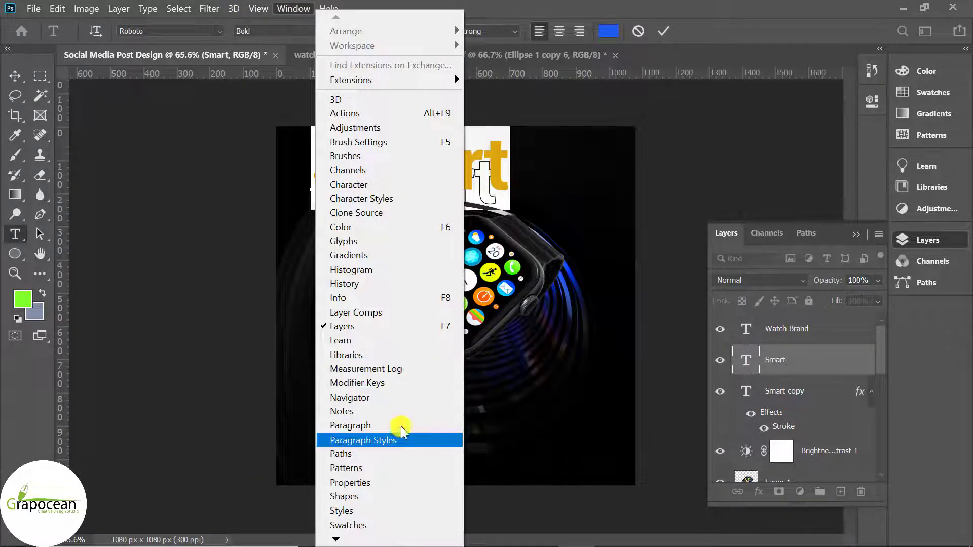
{"action": "left_click", "coordinate": [384, 423]}
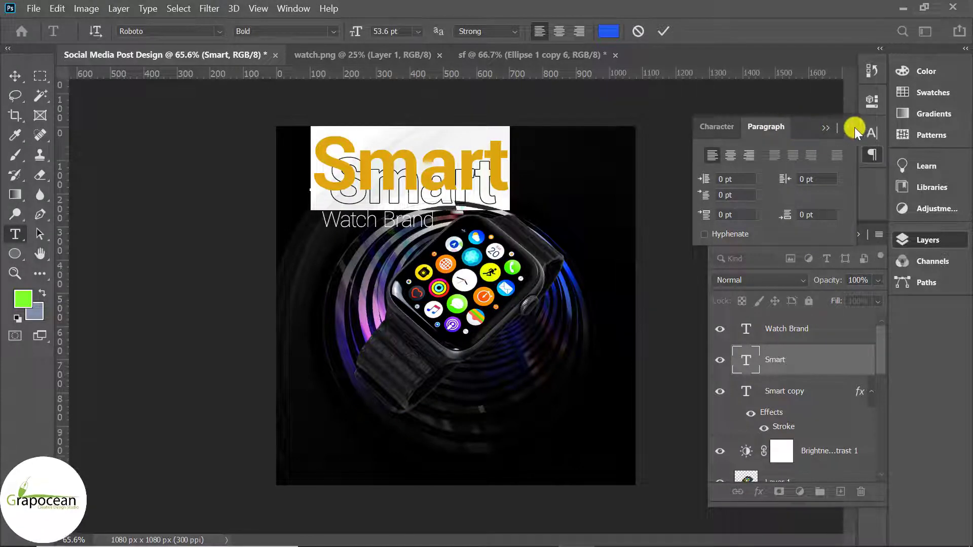
{"action": "left_click", "coordinate": [870, 133]}
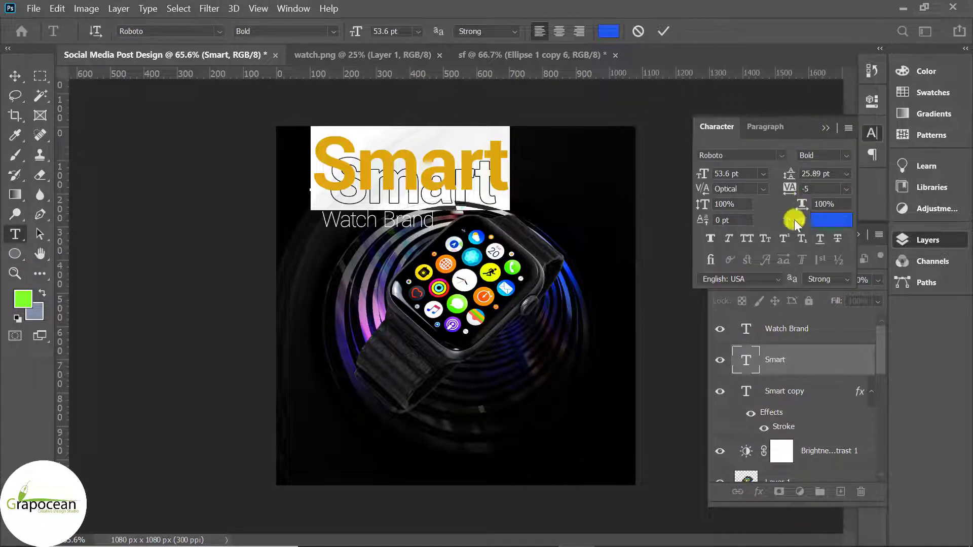
{"action": "left_click", "coordinate": [746, 238]}
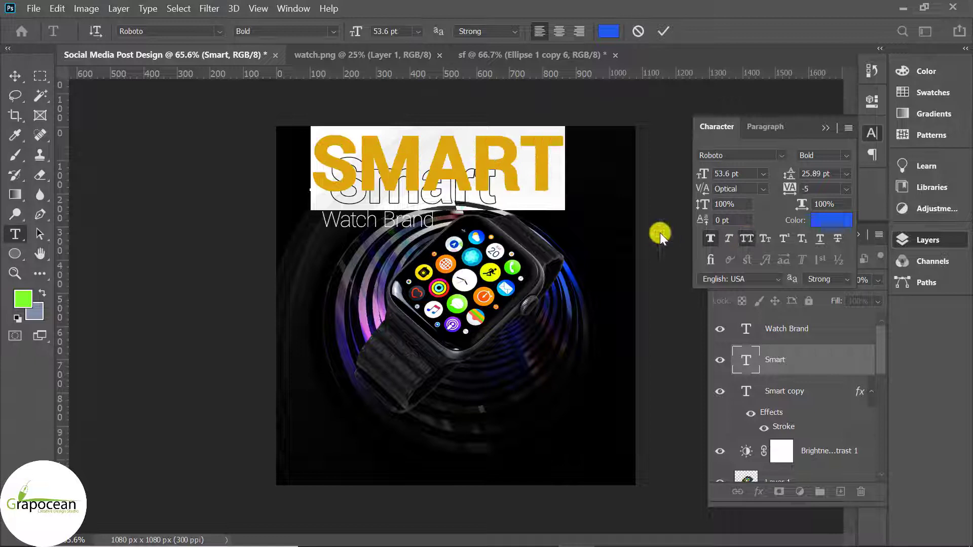
{"action": "left_click", "coordinate": [14, 77]}
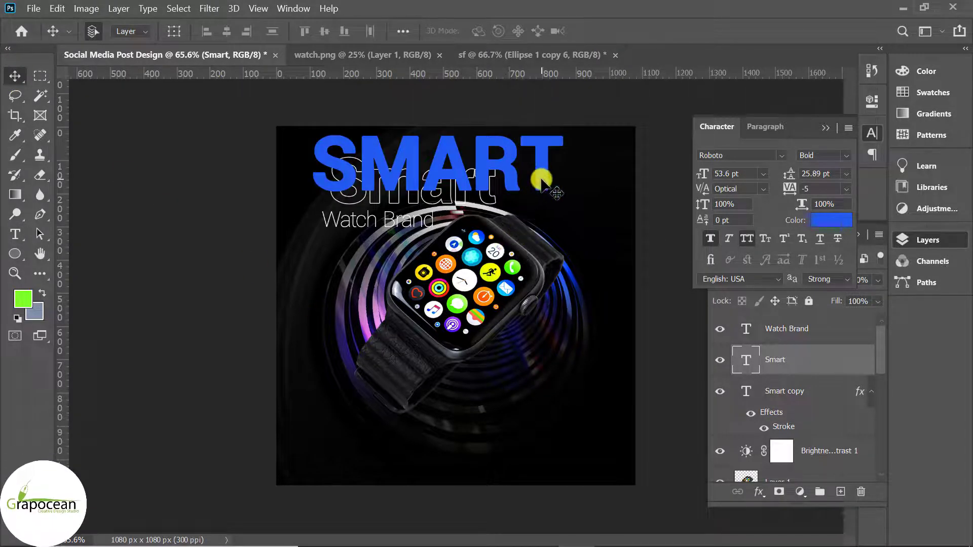
Select the Smart copy text and turn on All Caps so it reads SMART.
{"action": "left_click", "coordinate": [797, 390]}
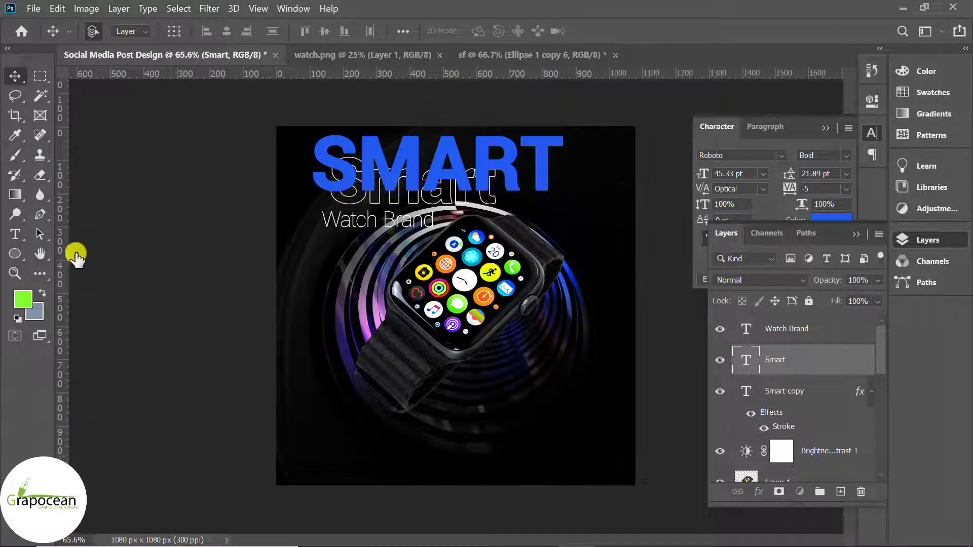
{"action": "key", "text": "t"}
{"action": "left_click_drag", "start_coordinate": [335, 190], "coordinate": [507, 191]}
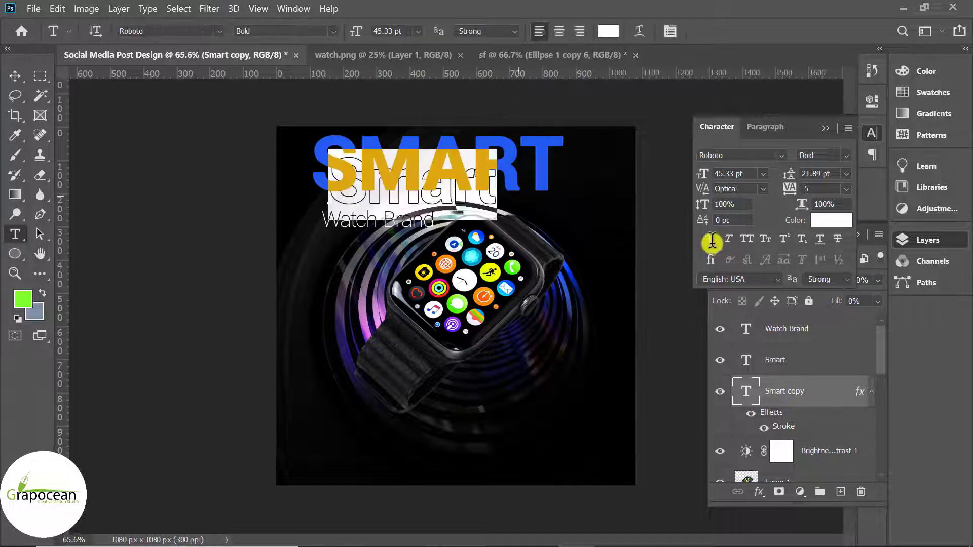
{"action": "left_click", "coordinate": [746, 238]}
{"action": "left_click", "coordinate": [14, 76]}
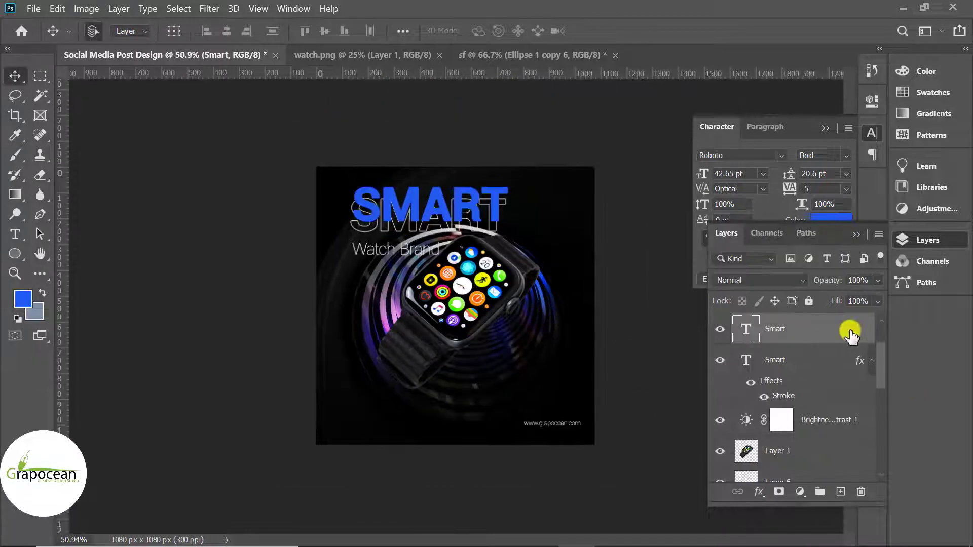
Dismiss the text layer options and fit the whole post in view.
{"action": "right_click", "coordinate": [839, 333]}
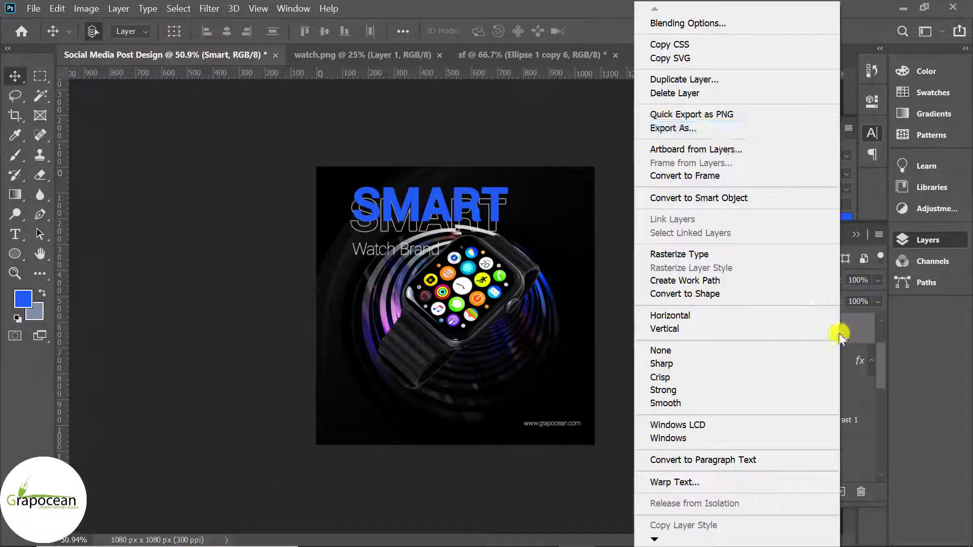
{"action": "left_click", "coordinate": [517, 468]}
{"action": "key", "text": "ctrl+0"}
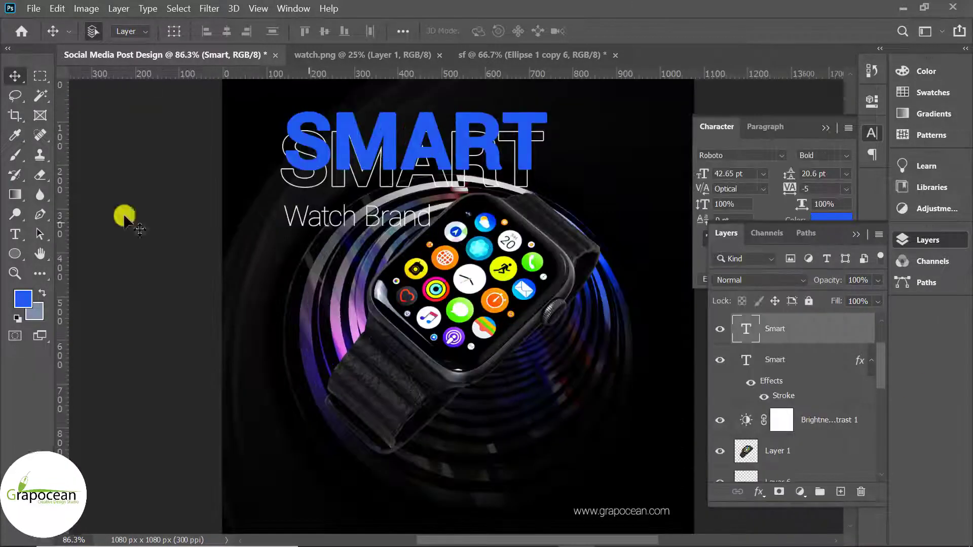
{"action": "left_click", "coordinate": [15, 253]}
Draw a blue-filled rectangle bar across the Watch Brand line.
{"action": "left_click", "coordinate": [55, 260]}
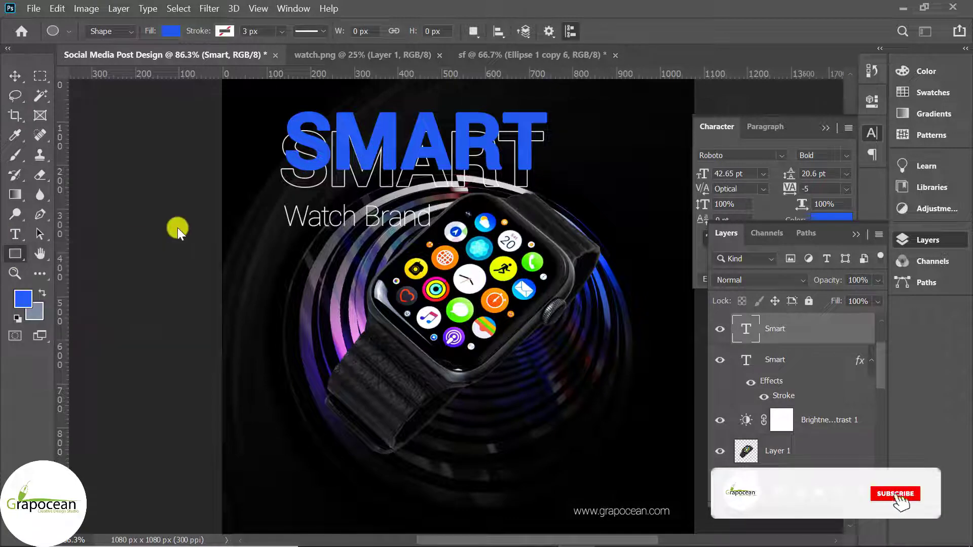
{"action": "left_click_drag", "start_coordinate": [292, 205], "coordinate": [443, 230]}
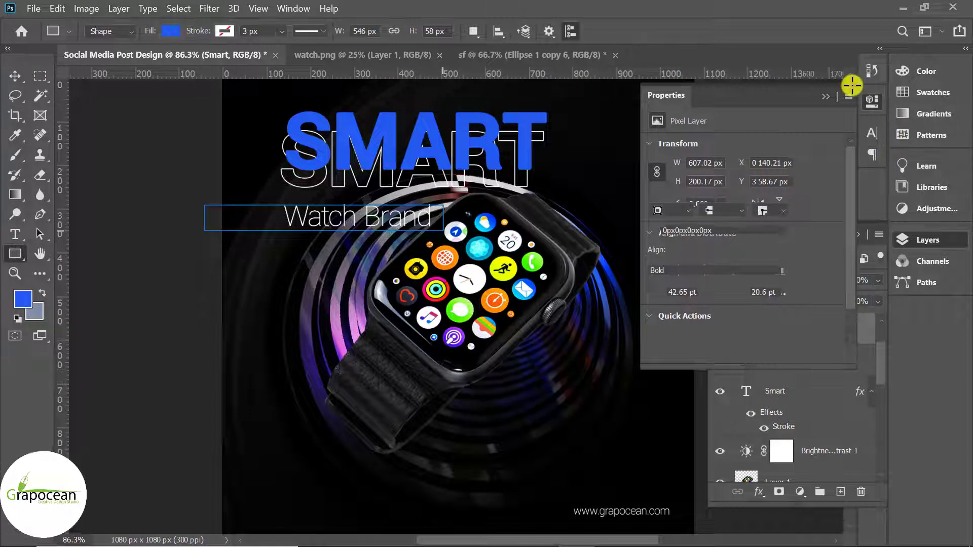
{"action": "left_click", "coordinate": [826, 95]}
{"action": "left_click", "coordinate": [15, 75]}
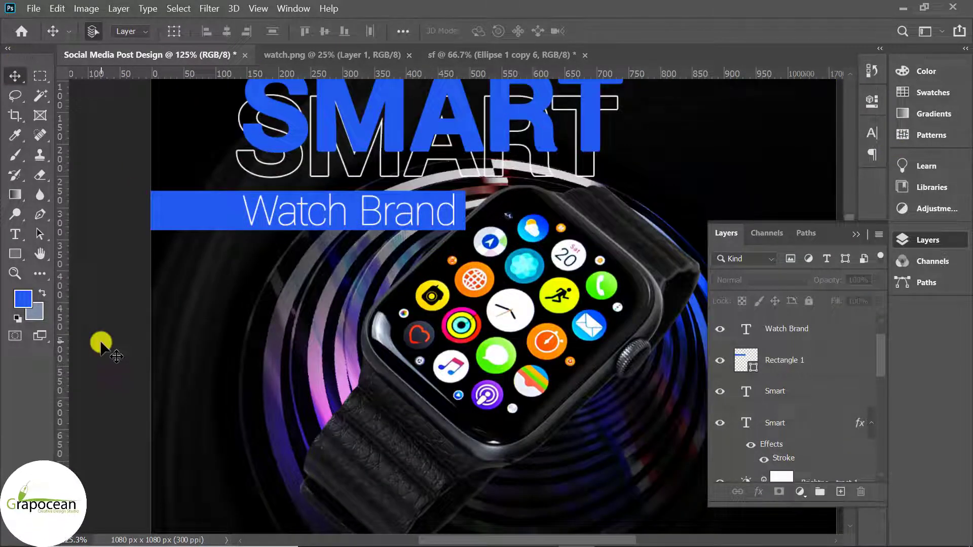
Mask the Rectangle 1 bar with a black-white gradient so it fades toward its right end.
{"action": "left_click", "coordinate": [750, 360]}
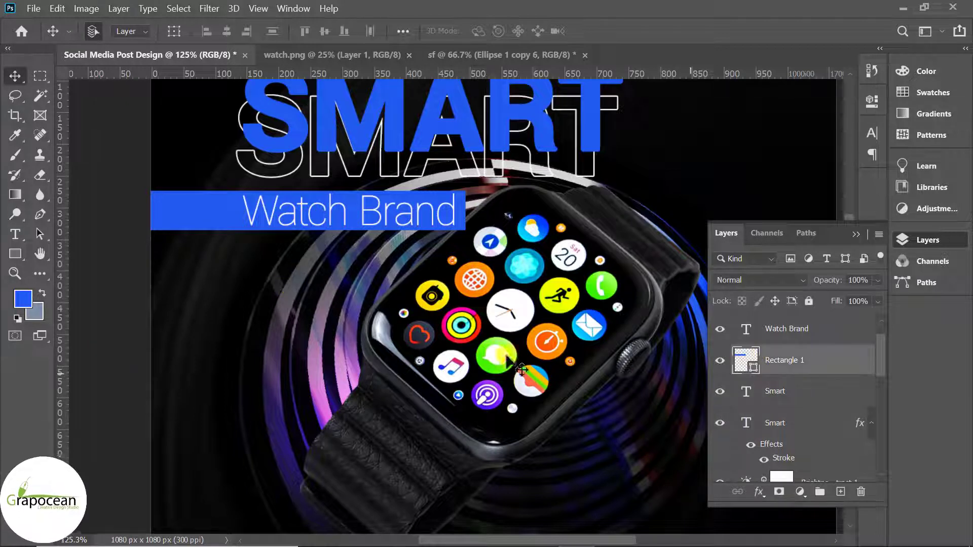
{"action": "left_click", "coordinate": [15, 195]}
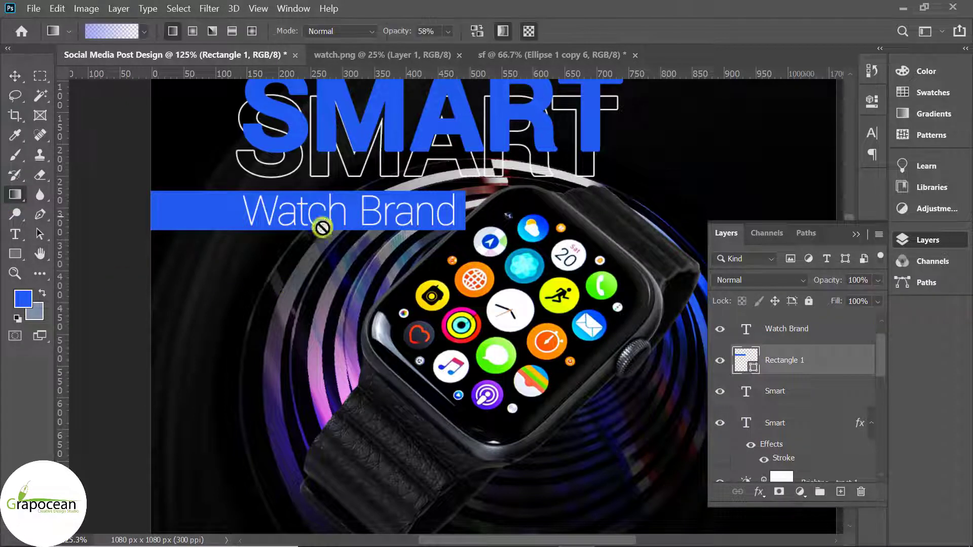
{"action": "left_click", "coordinate": [778, 491]}
{"action": "left_click_drag", "start_coordinate": [166, 211], "coordinate": [186, 212]}
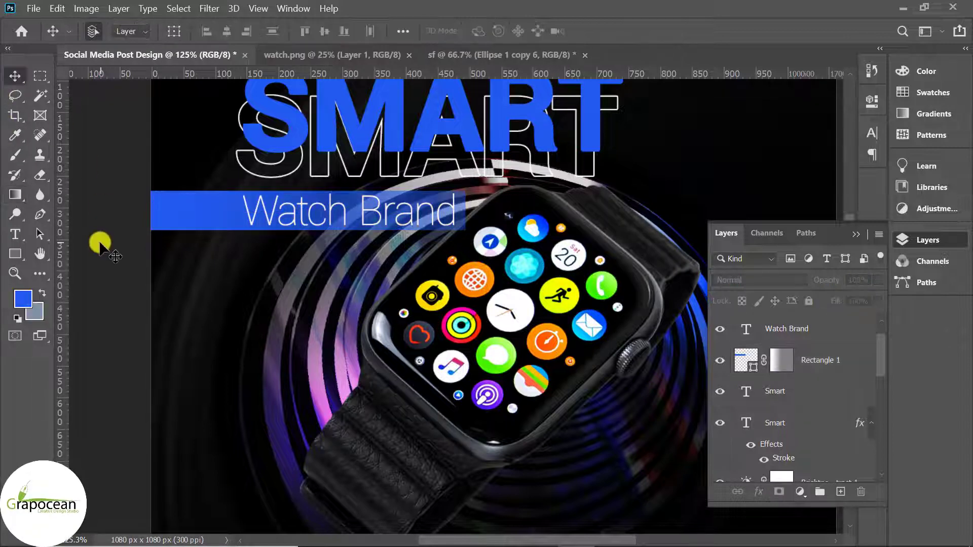
{"action": "key", "text": "v"}
{"action": "scroll", "coordinate": [313, 385], "scroll_direction": "down", "scroll_amount": 5}
Select the solid blue SMART layer in the Layers panel.
{"action": "scroll", "coordinate": [504, 228], "scroll_direction": "up", "scroll_amount": 1}
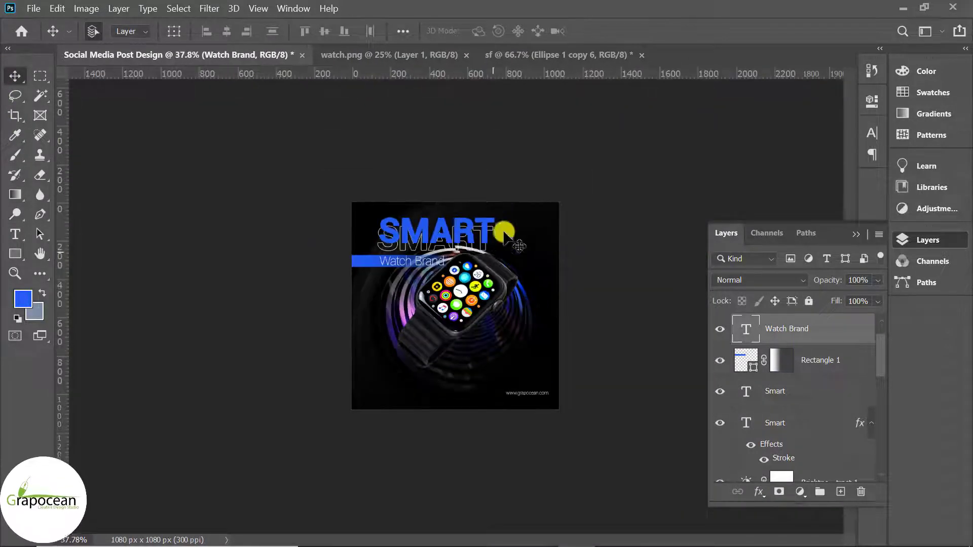
{"action": "scroll", "coordinate": [501, 225], "scroll_direction": "up", "scroll_amount": 2}
{"action": "scroll", "coordinate": [332, 202], "scroll_direction": "up", "scroll_amount": 2}
{"action": "scroll", "coordinate": [332, 202], "scroll_direction": "up", "scroll_amount": 2}
{"action": "scroll", "coordinate": [385, 238], "scroll_direction": "up", "scroll_amount": 1}
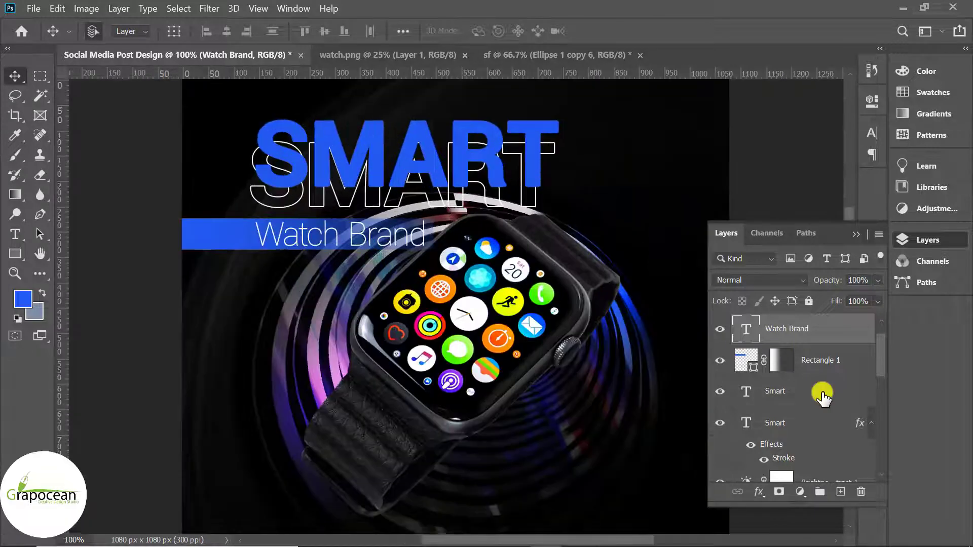
{"action": "left_click", "coordinate": [820, 391]}
{"action": "scroll", "coordinate": [563, 400], "scroll_direction": "down", "scroll_amount": 4}
{"action": "scroll", "coordinate": [562, 401], "scroll_direction": "up", "scroll_amount": 1}
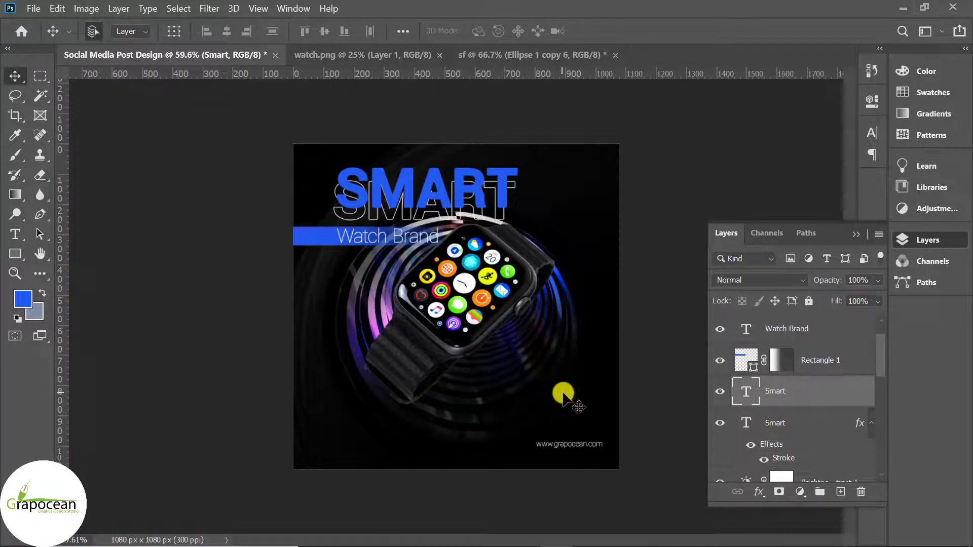
{"action": "right_click", "coordinate": [822, 397]}
{"action": "left_click", "coordinate": [603, 372]}
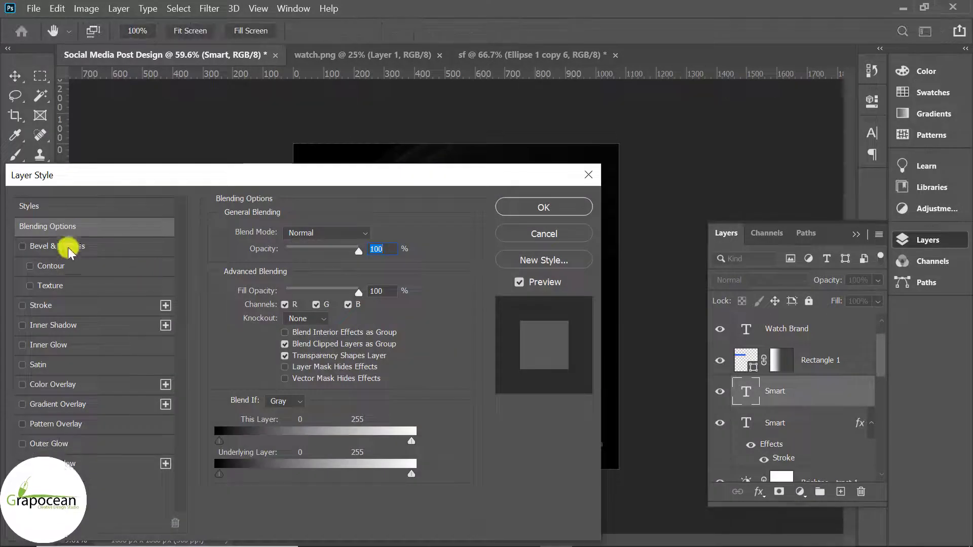
Apply Bevel & Emboss to SMART with 81 px size, 16 px soften and increased depth.
{"action": "left_click", "coordinate": [69, 247]}
{"action": "left_click_drag", "start_coordinate": [218, 175], "coordinate": [713, 151]}
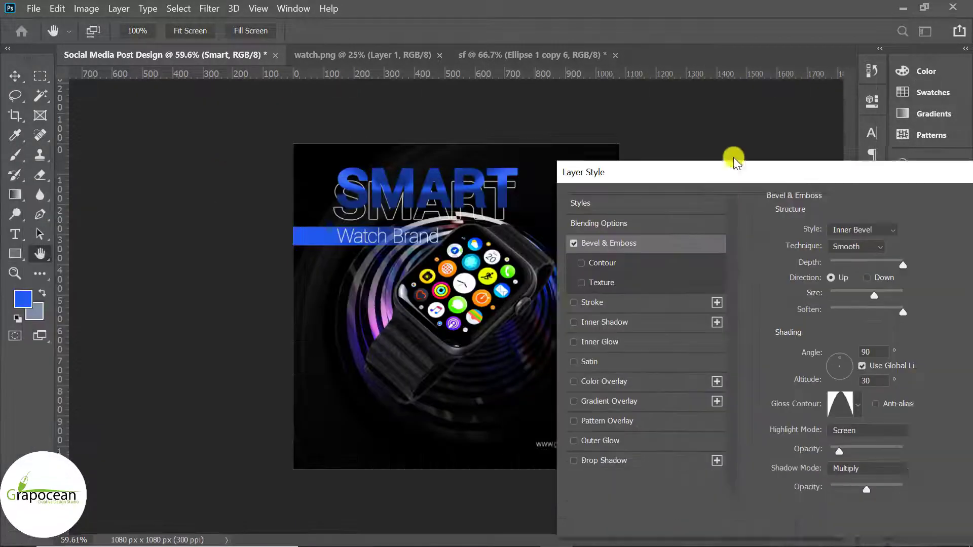
{"action": "left_click_drag", "start_coordinate": [792, 274], "coordinate": [801, 275]}
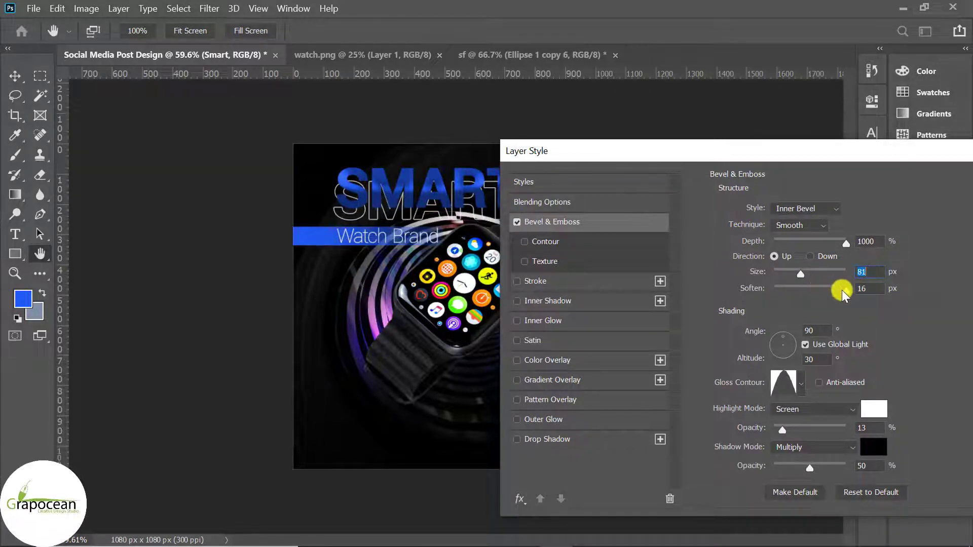
{"action": "left_click_drag", "start_coordinate": [844, 293], "coordinate": [856, 295]}
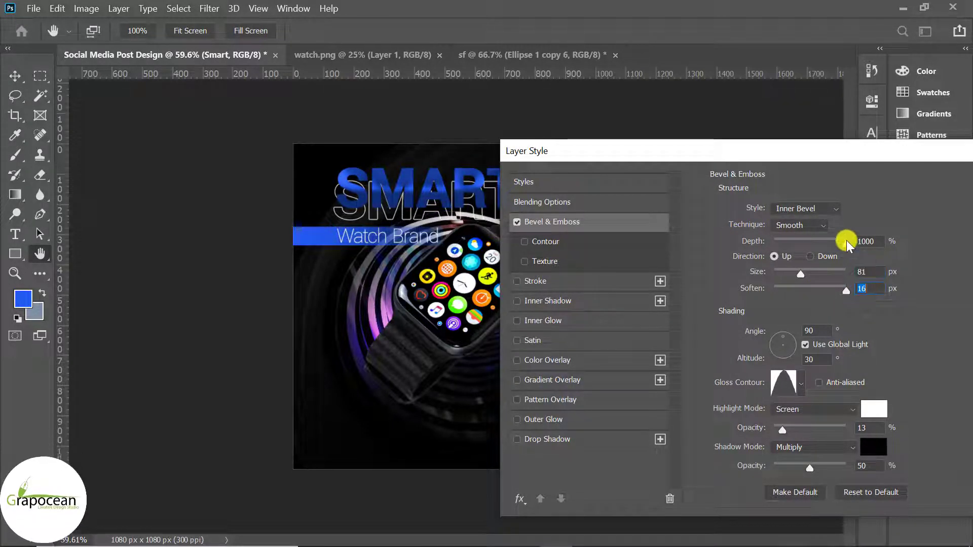
{"action": "left_click_drag", "start_coordinate": [785, 246], "coordinate": [793, 244]}
{"action": "left_click_drag", "start_coordinate": [751, 150], "coordinate": [369, 323]}
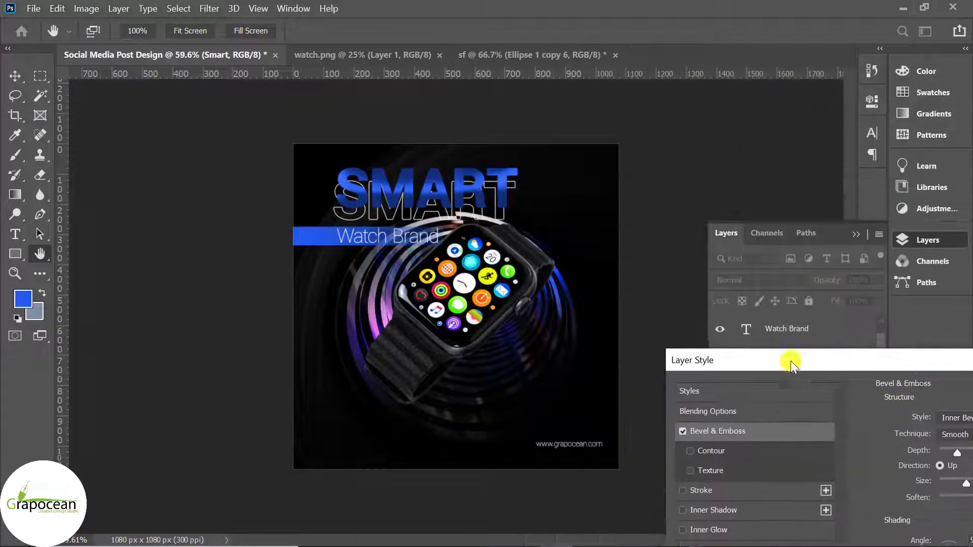
{"action": "left_click", "coordinate": [655, 355]}
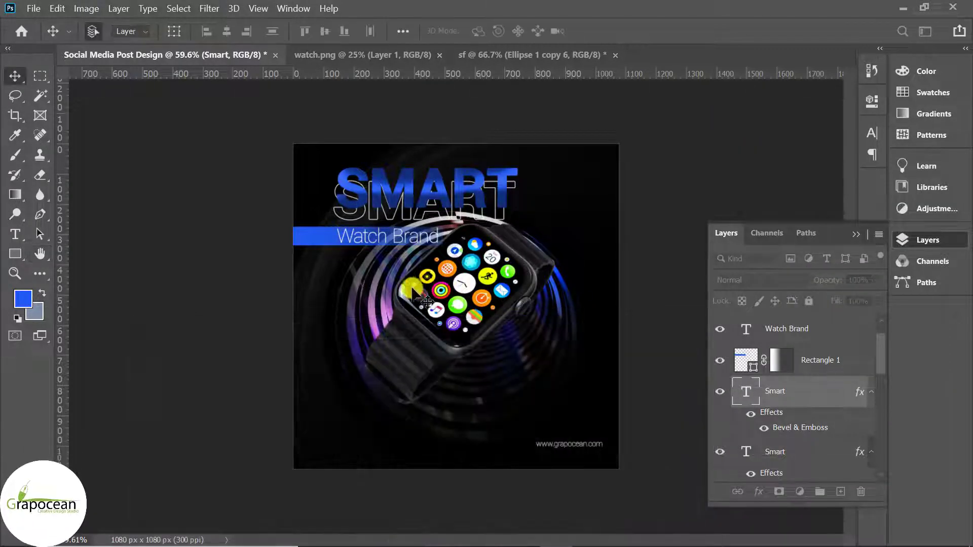
{"action": "left_click", "coordinate": [376, 245], "text": "ctrl"}
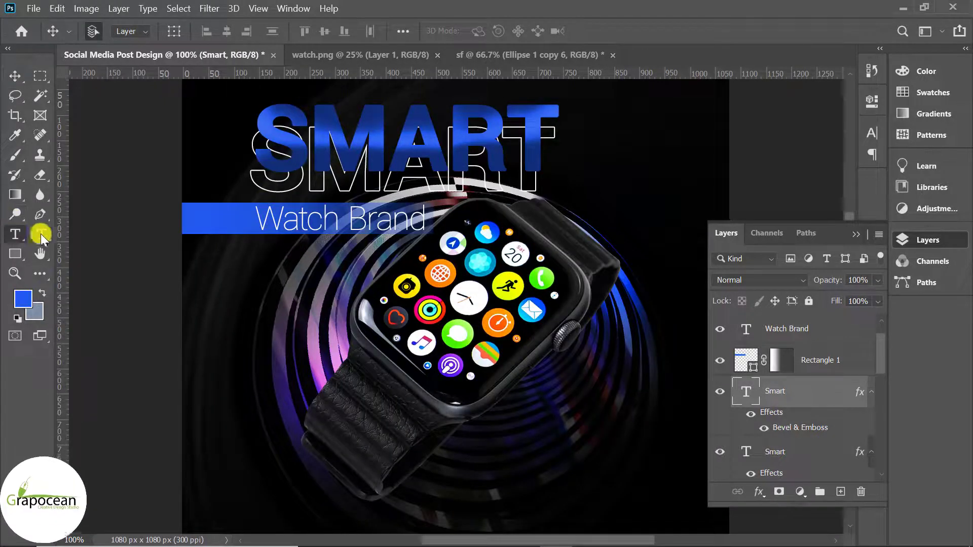
Resize the Watch Brand text to 12.66 pt and nudge it slightly higher on the bar.
{"action": "left_click", "coordinate": [15, 234]}
{"action": "left_click", "coordinate": [256, 212]}
{"action": "key", "text": "ctrl+a"}
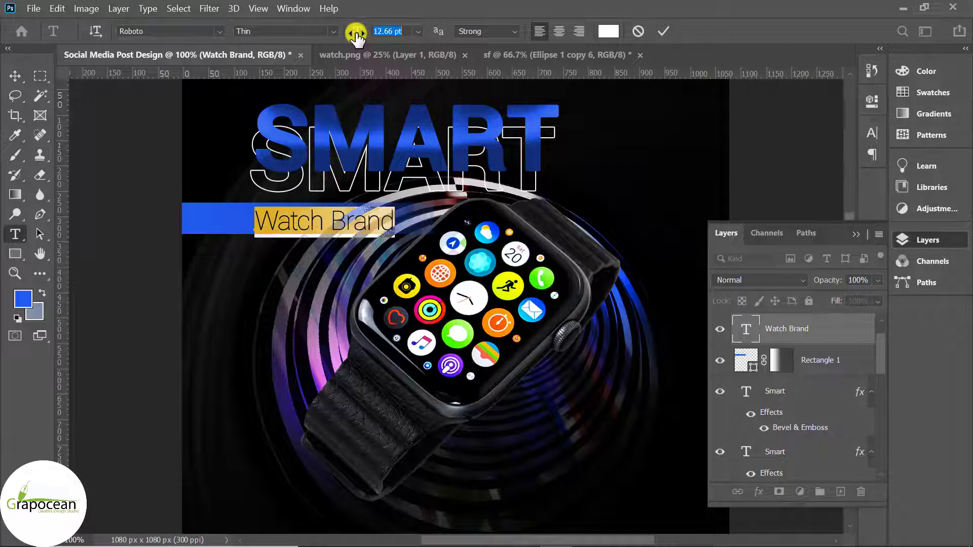
{"action": "left_click", "coordinate": [311, 228]}
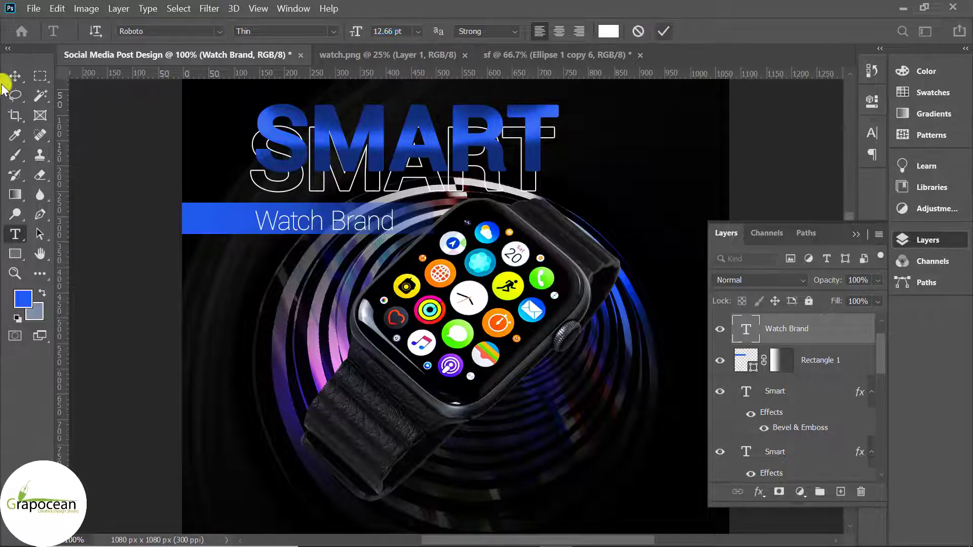
{"action": "left_click_drag", "start_coordinate": [348, 223], "coordinate": [348, 217]}
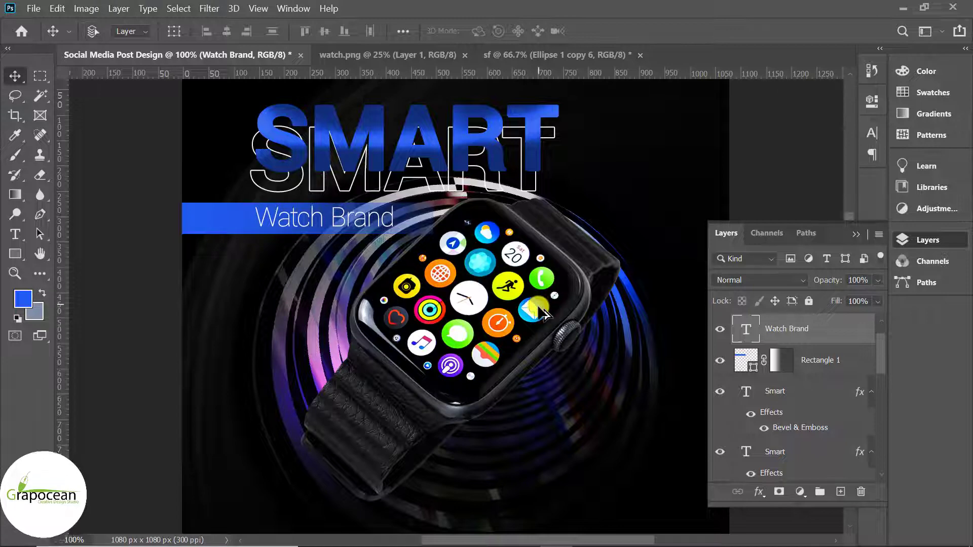
{"action": "scroll", "coordinate": [507, 309], "scroll_direction": "down", "scroll_amount": 5}
{"action": "scroll", "coordinate": [598, 347], "scroll_direction": "down", "scroll_amount": 2}
{"action": "scroll", "coordinate": [633, 385], "scroll_direction": "up", "scroll_amount": 1}
{"action": "scroll", "coordinate": [636, 394], "scroll_direction": "up", "scroll_amount": 1}
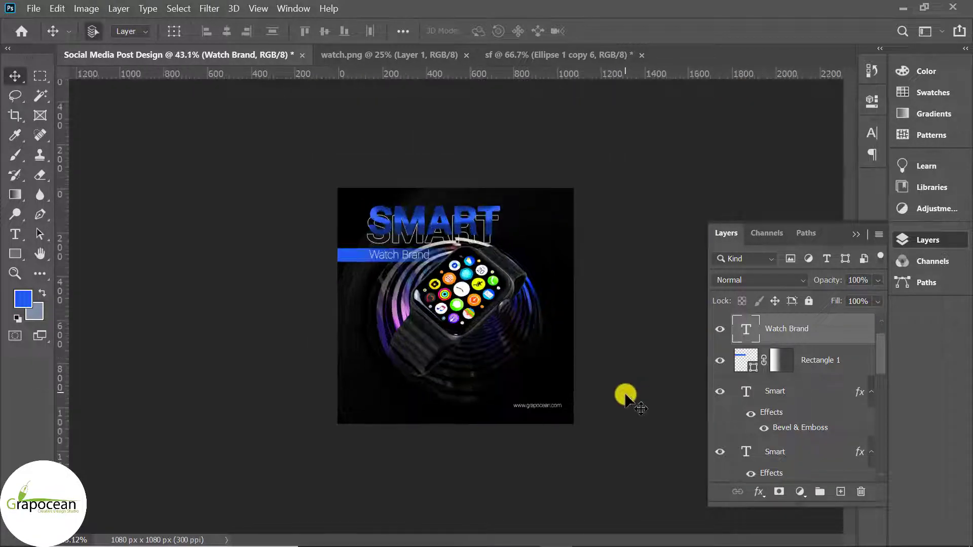
Select the watch and ring layers together and drag them lower on the post.
{"action": "left_click_drag", "start_coordinate": [469, 438], "coordinate": [374, 284]}
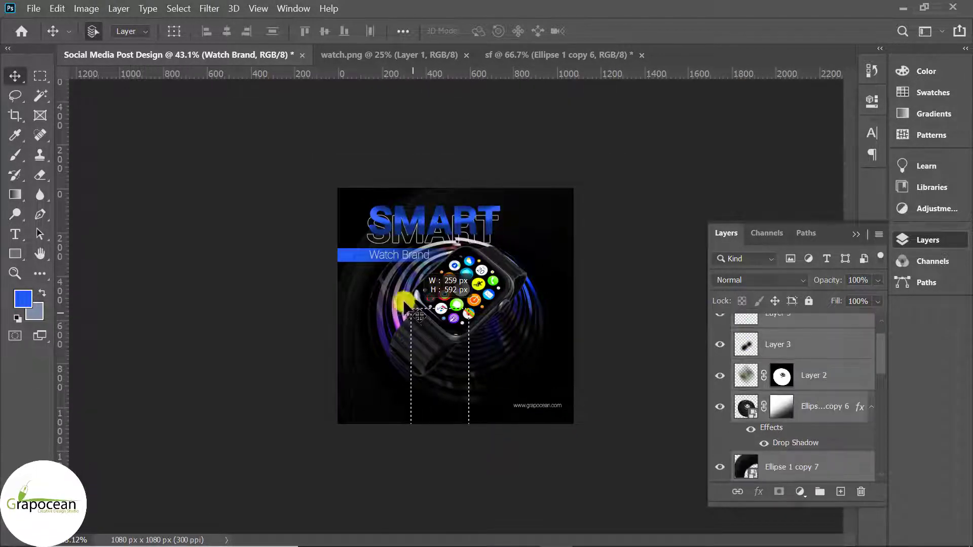
{"action": "left_click_drag", "start_coordinate": [463, 319], "coordinate": [463, 336]}
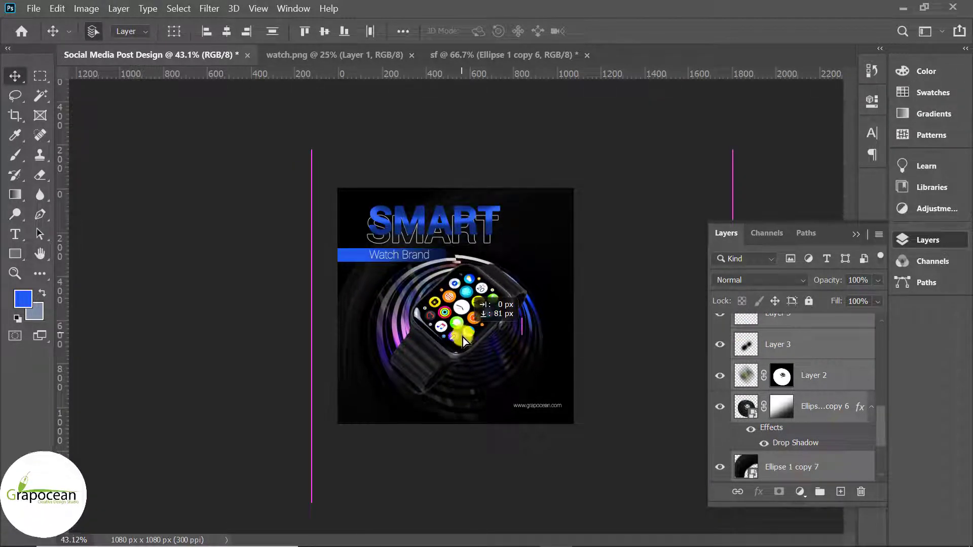
{"action": "left_click", "coordinate": [536, 440]}
Scale the watch and rings to 94.42% and shift them slightly up-left.
{"action": "key", "text": "ctrl+t"}
{"action": "key", "text": "ctrl+minus"}
{"action": "key", "text": "ctrl+minus"}
{"action": "left_click_drag", "start_coordinate": [619, 419], "coordinate": [608, 419]}
{"action": "left_click_drag", "start_coordinate": [542, 399], "coordinate": [541, 396]}
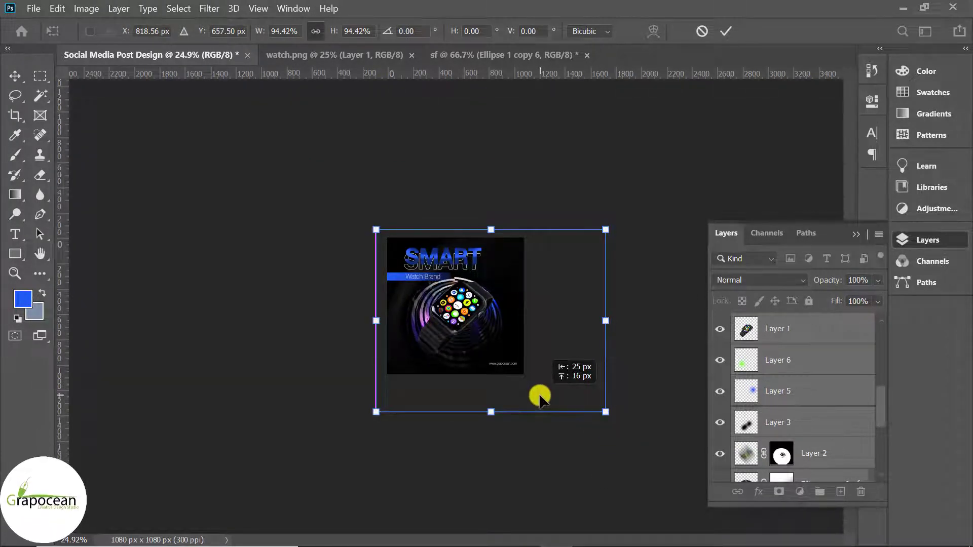
{"action": "left_click", "coordinate": [727, 30]}
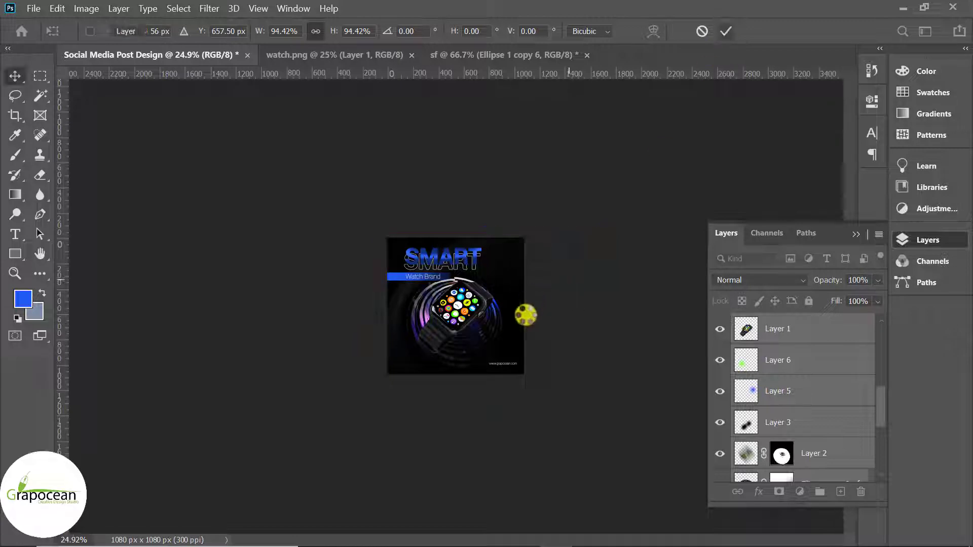
{"action": "key", "text": "ctrl+plus"}
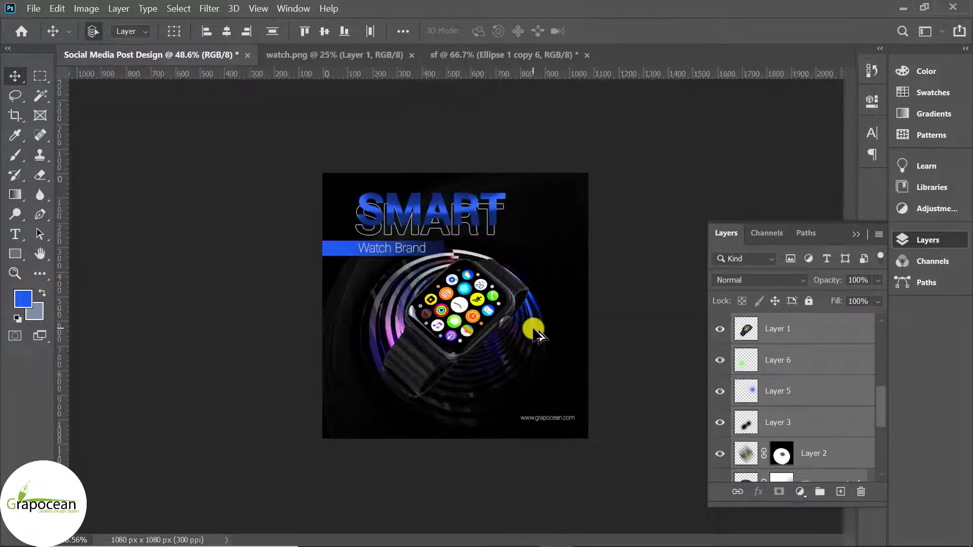
{"action": "key", "text": "ctrl+plus"}
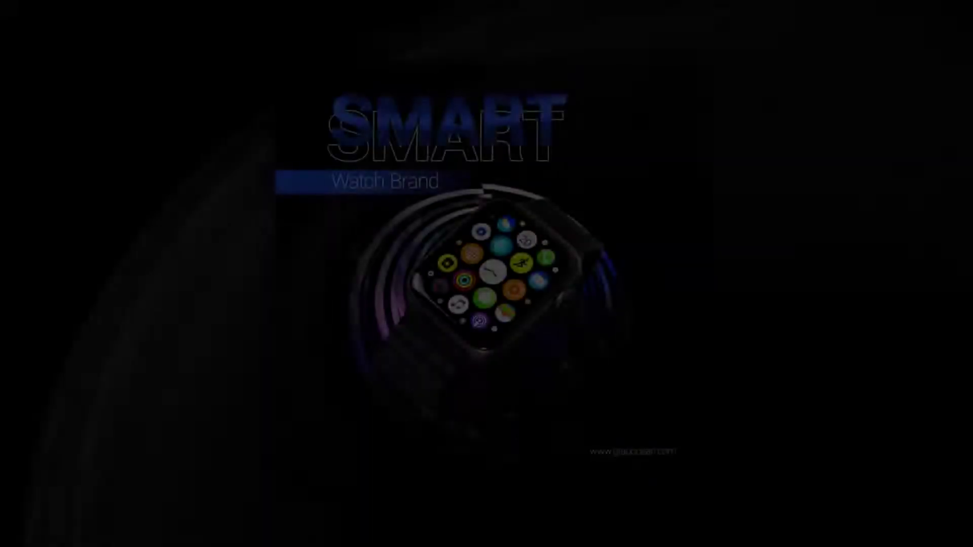